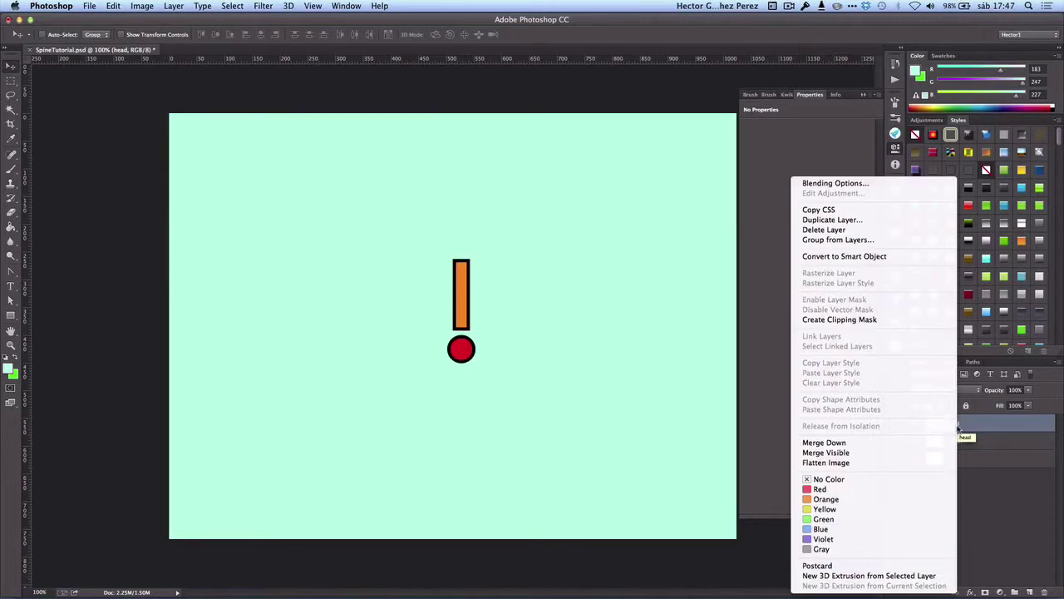
- Duplicate the head layer within the same document and name the copy "rArm"
left_click(854, 221)
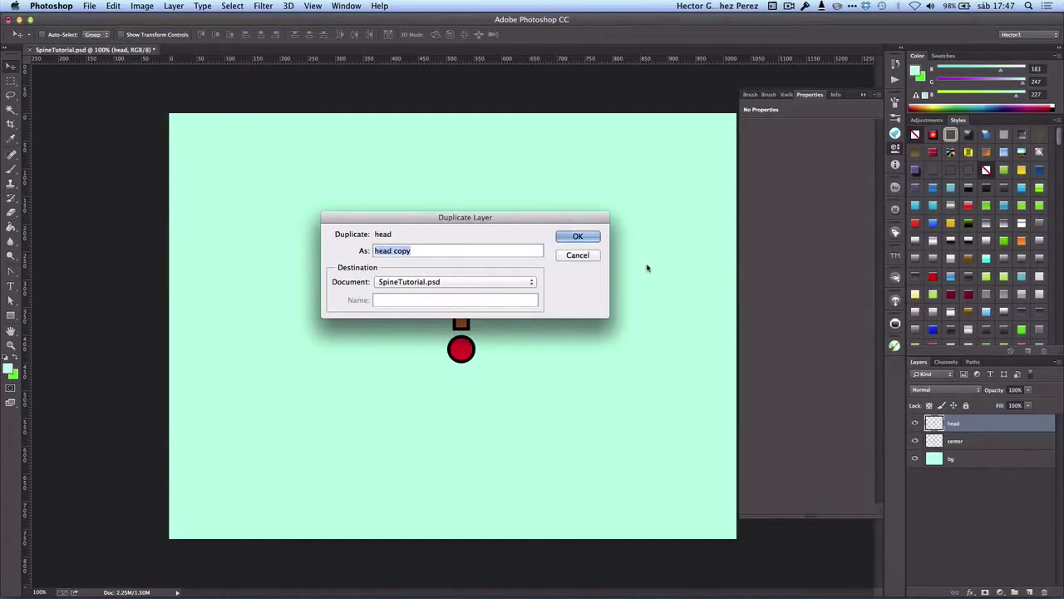
type("rArm")
key("Return")
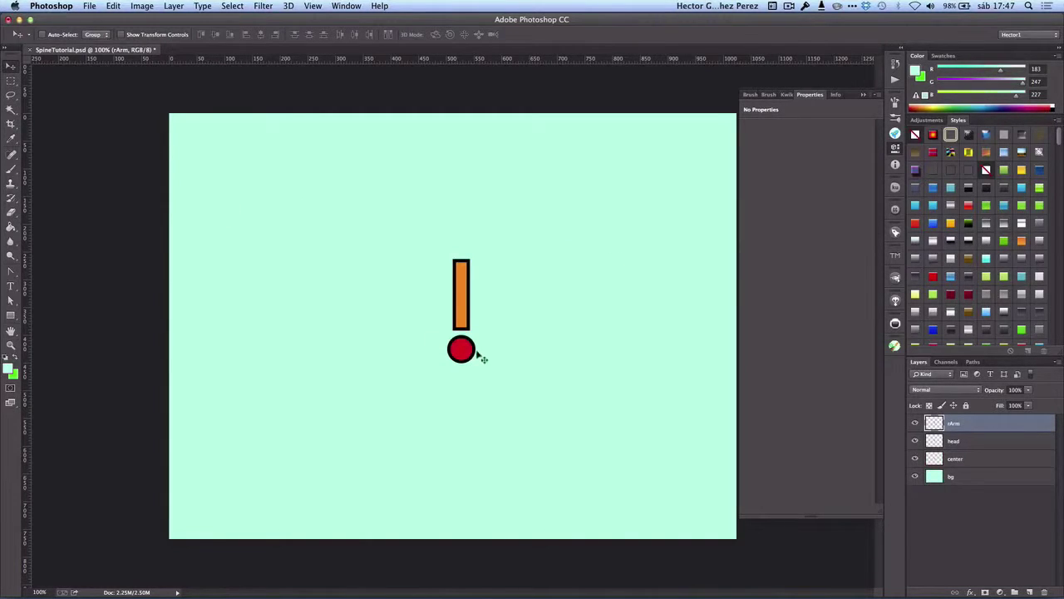
- Move the rArm bar to the left of the head bar and rotate it counterclockwise so its lower end points toward the red circle
left_click_drag(470, 312, 433, 321)
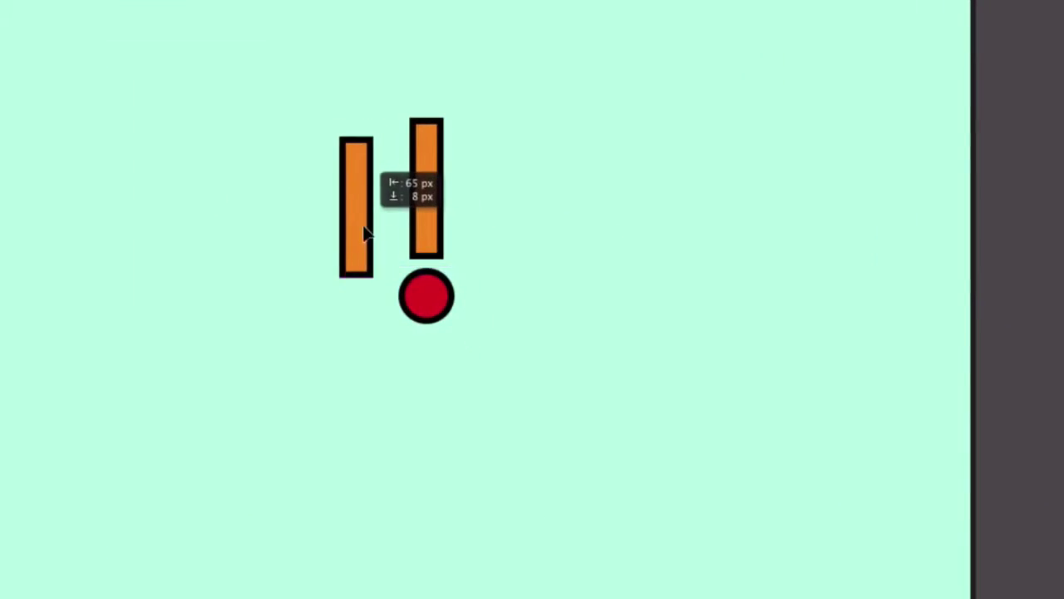
left_click_drag(370, 239, 372, 243)
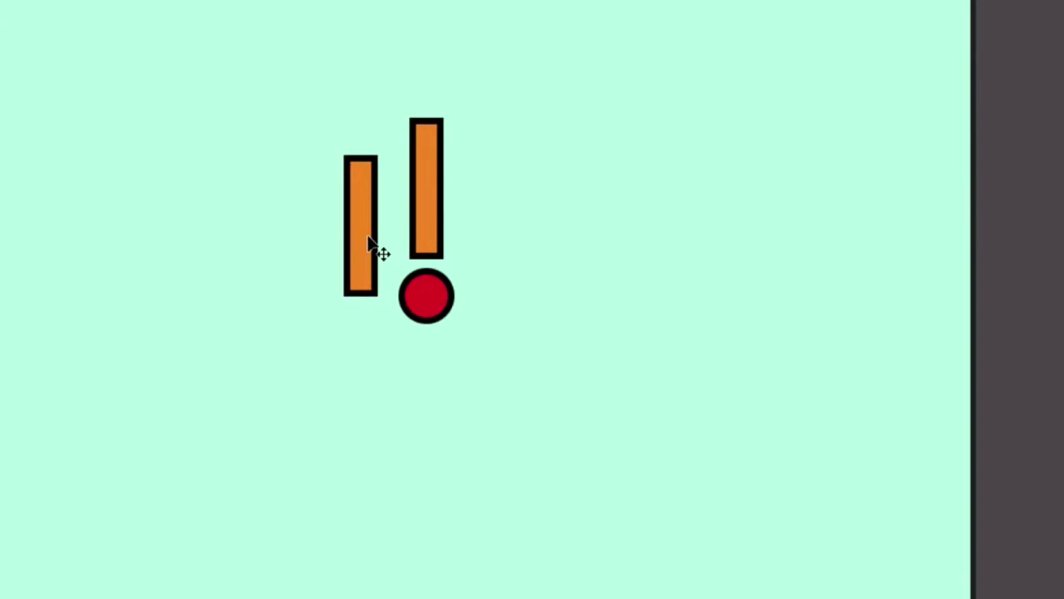
left_click(369, 240)
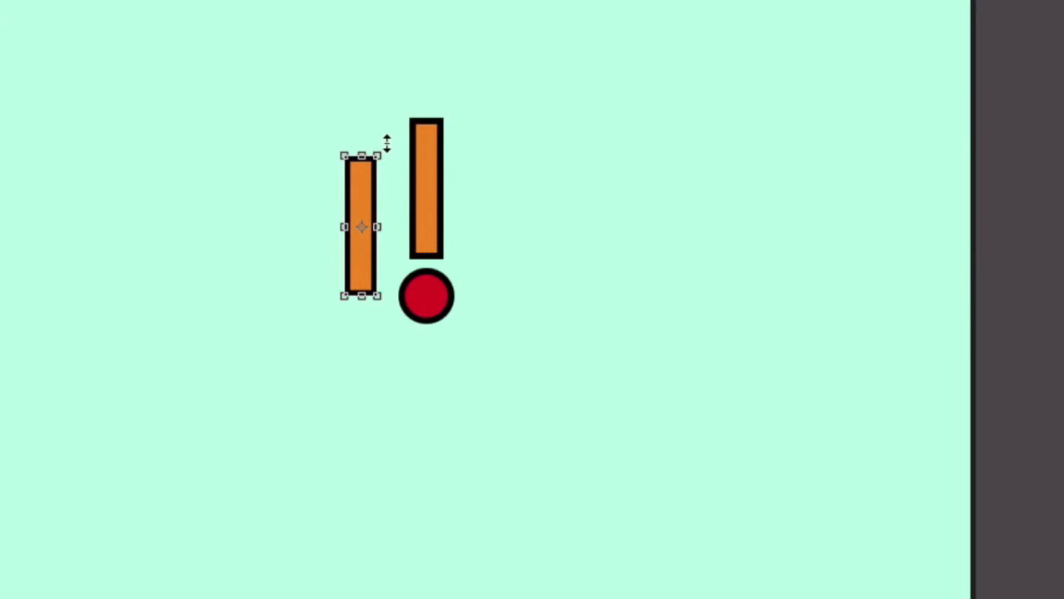
left_click_drag(380, 143, 331, 144)
left_click_drag(362, 224, 362, 250)
left_click(578, 52)
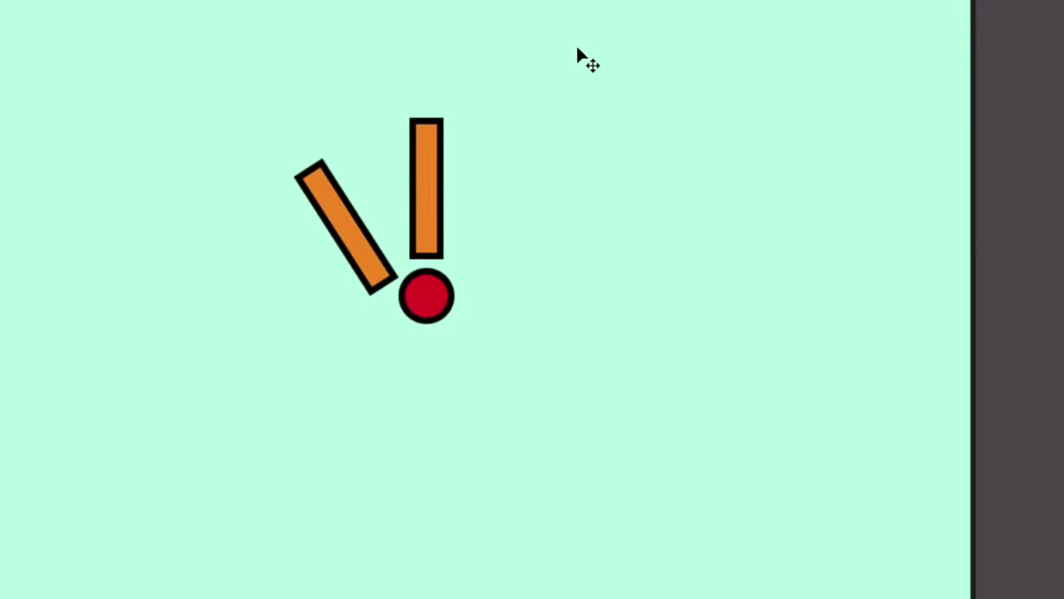
- Rotate the rArm bar slightly further counterclockwise, to a tilt of about 45 degrees, with its lower end beside the red circle
left_click(360, 257)
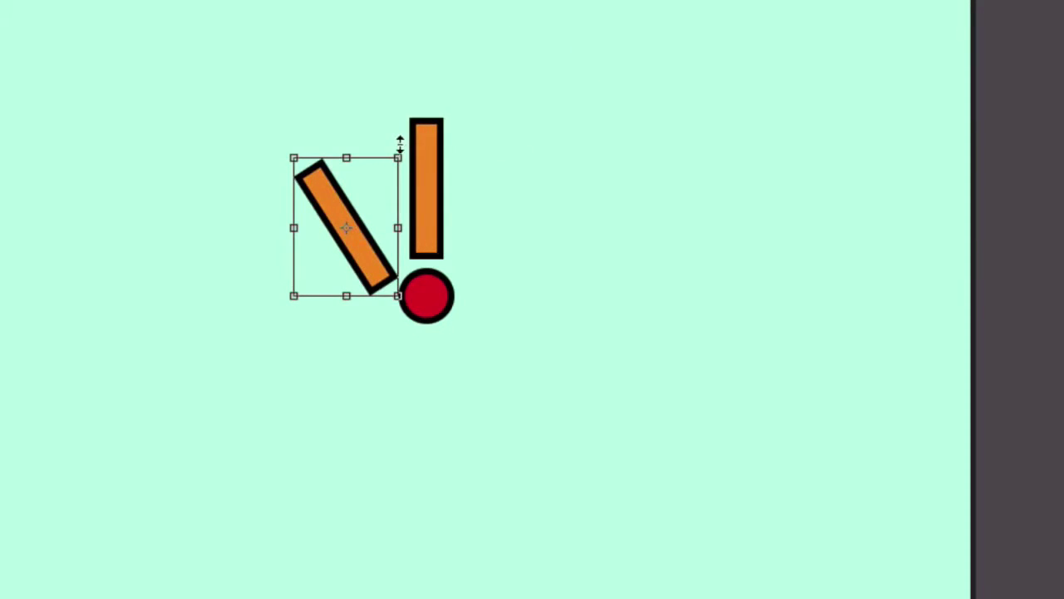
left_click_drag(394, 138, 376, 132)
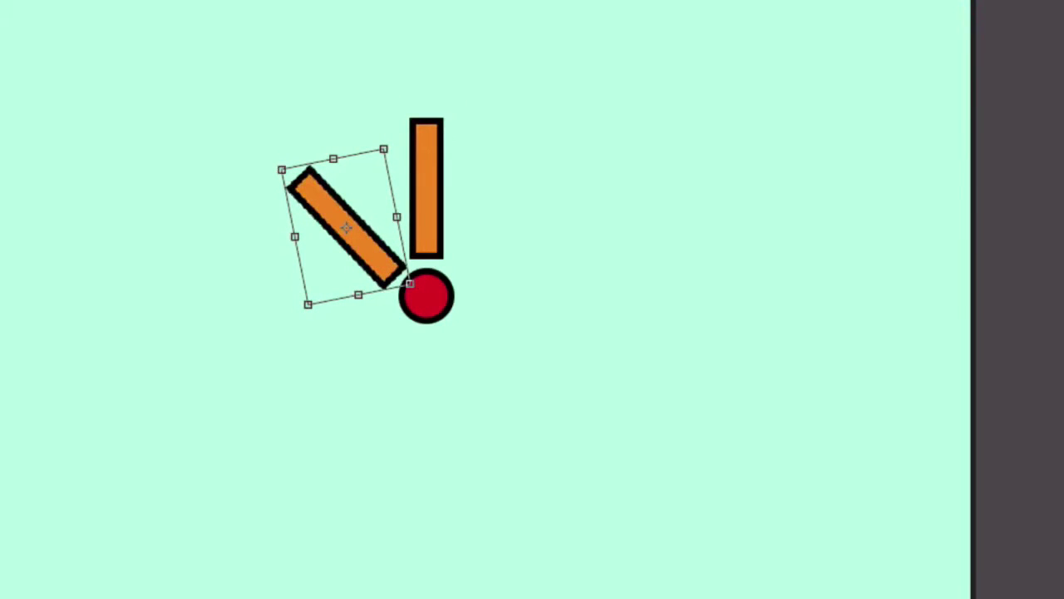
key("ctrl+shift+a")
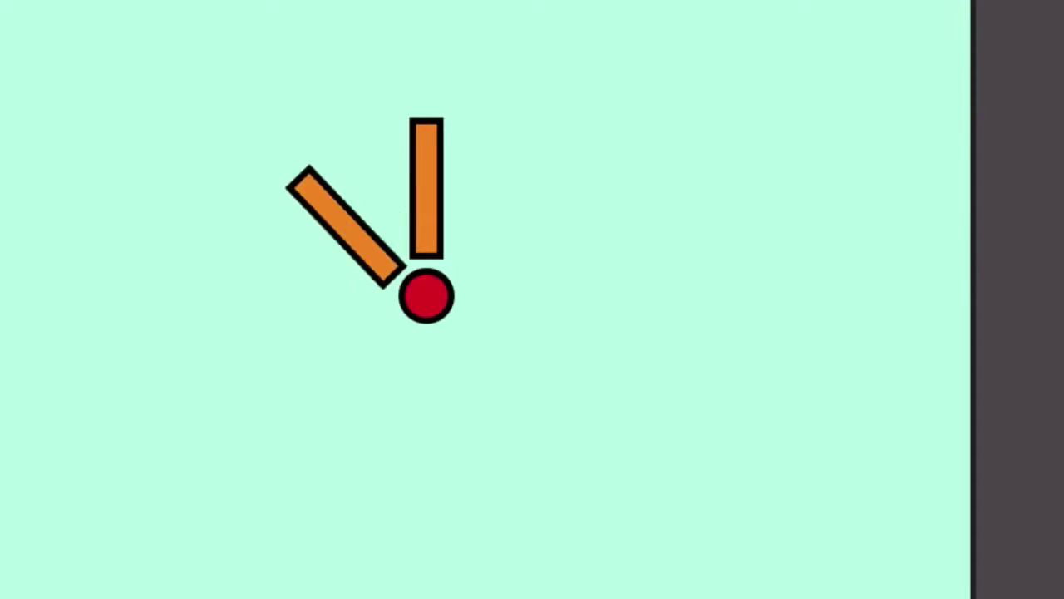
left_click_drag(356, 241, 333, 245)
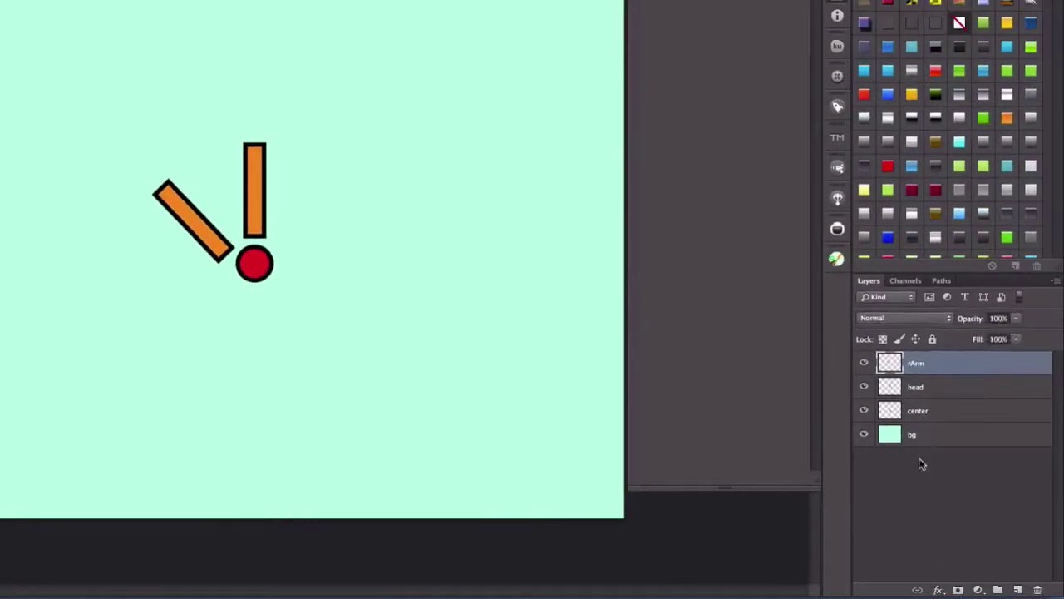
- Duplicate the head layer again within the same document and name the copy "lArm"
left_click(921, 464)
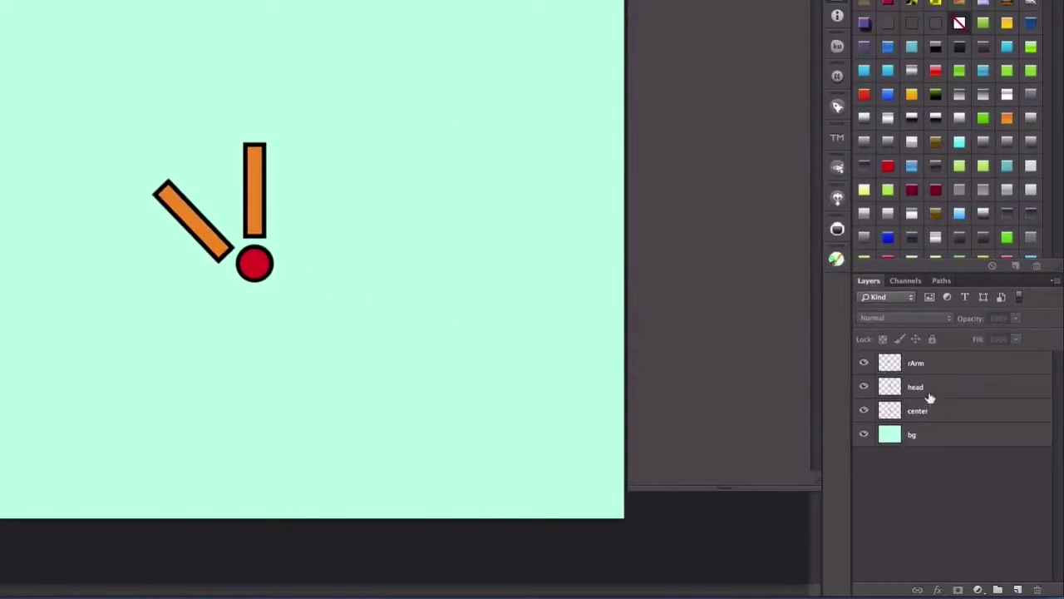
left_click(930, 393)
right_click(931, 393)
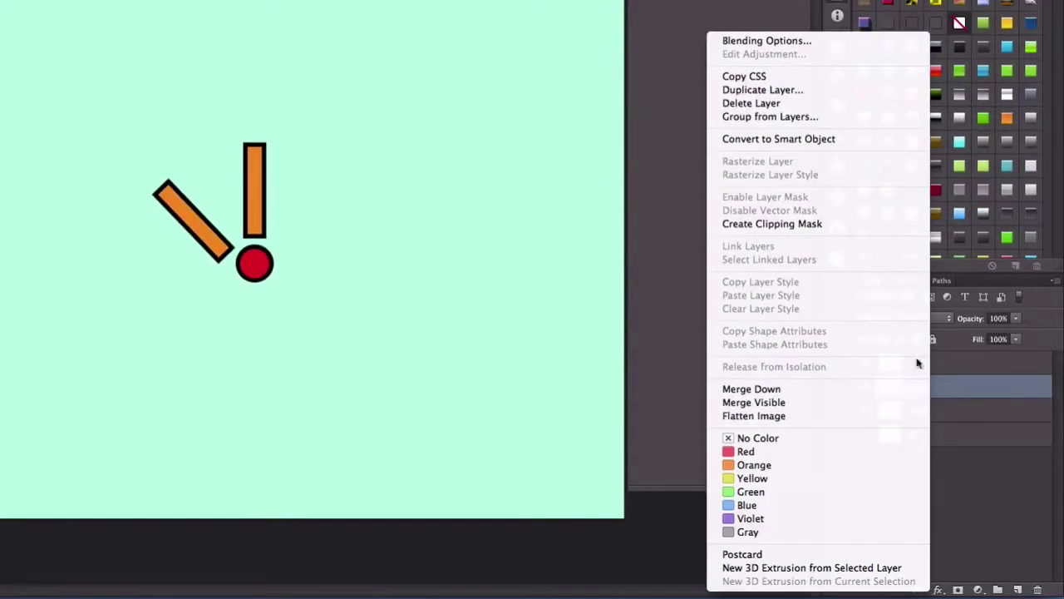
left_click(762, 90)
key("BackSpace")
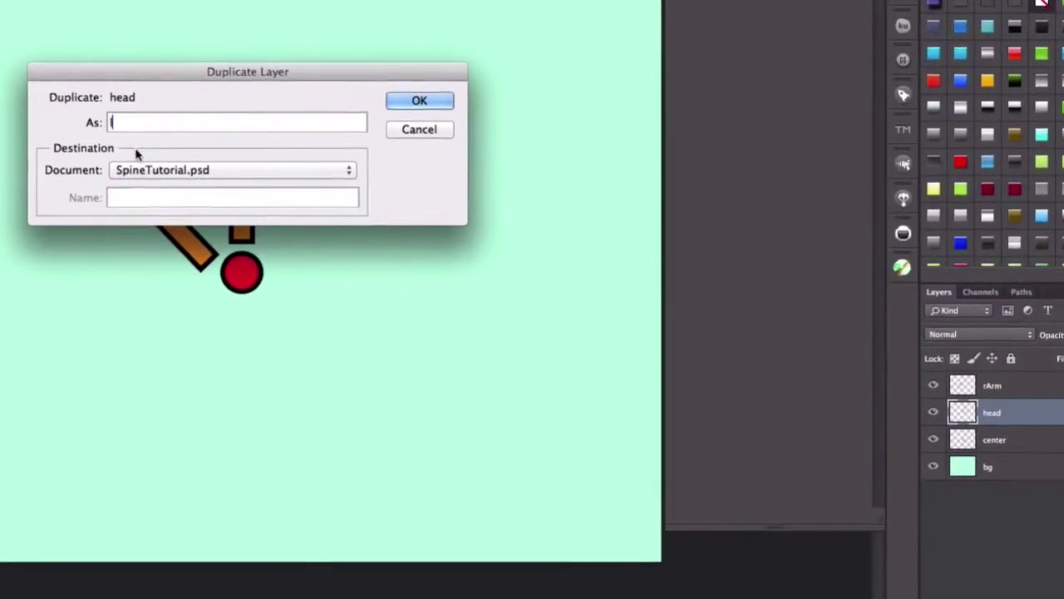
type("lArm")
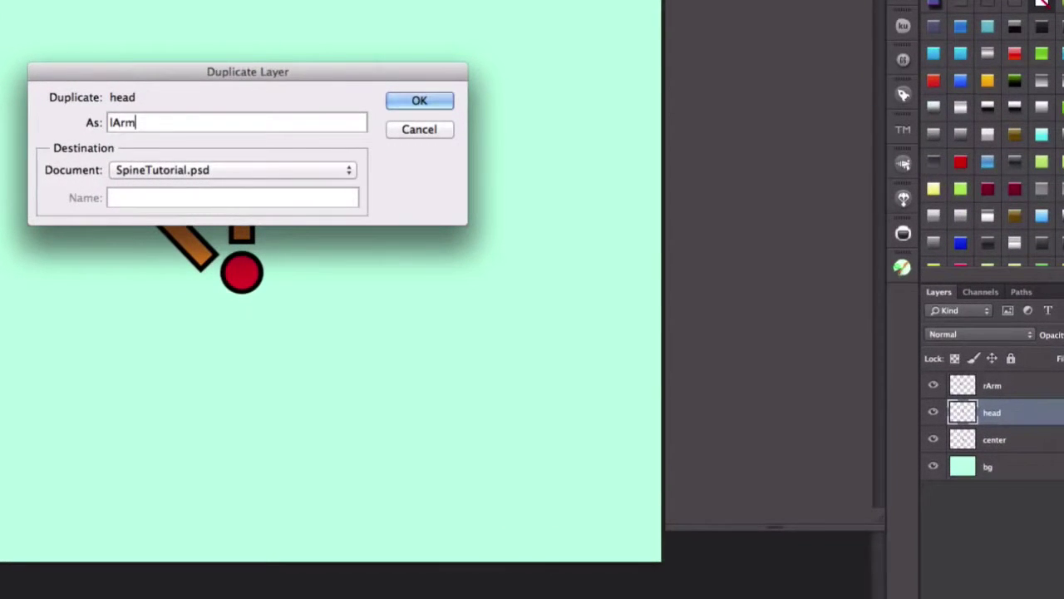
key("Return")
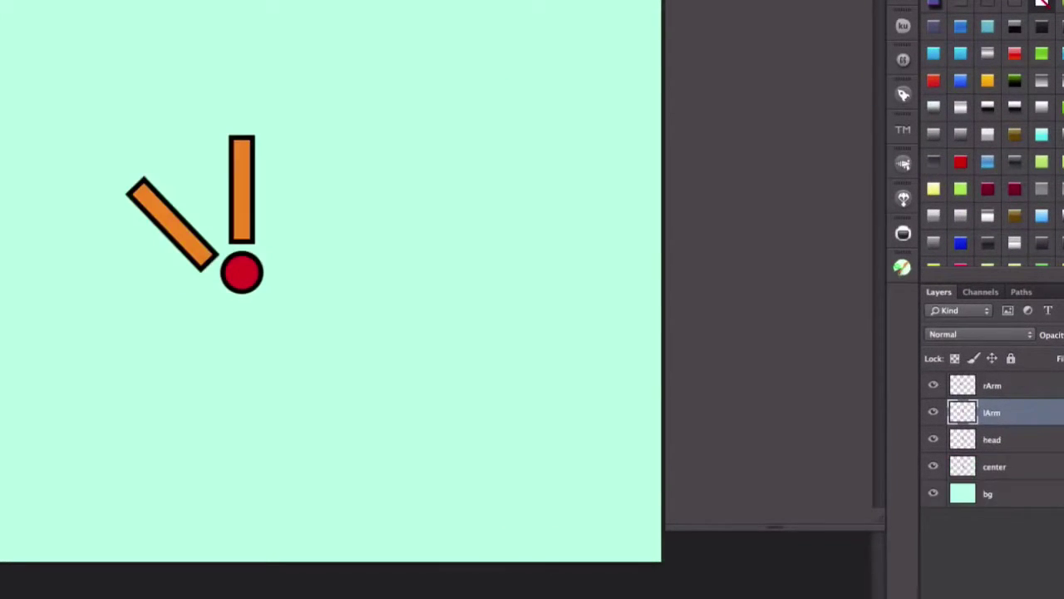
- Move the lArm bar to the right of the head bar, rotate it clockwise and lower it so its bottom end sits beside the red circle
left_click_drag(255, 208, 313, 211)
key("ctrl+t")
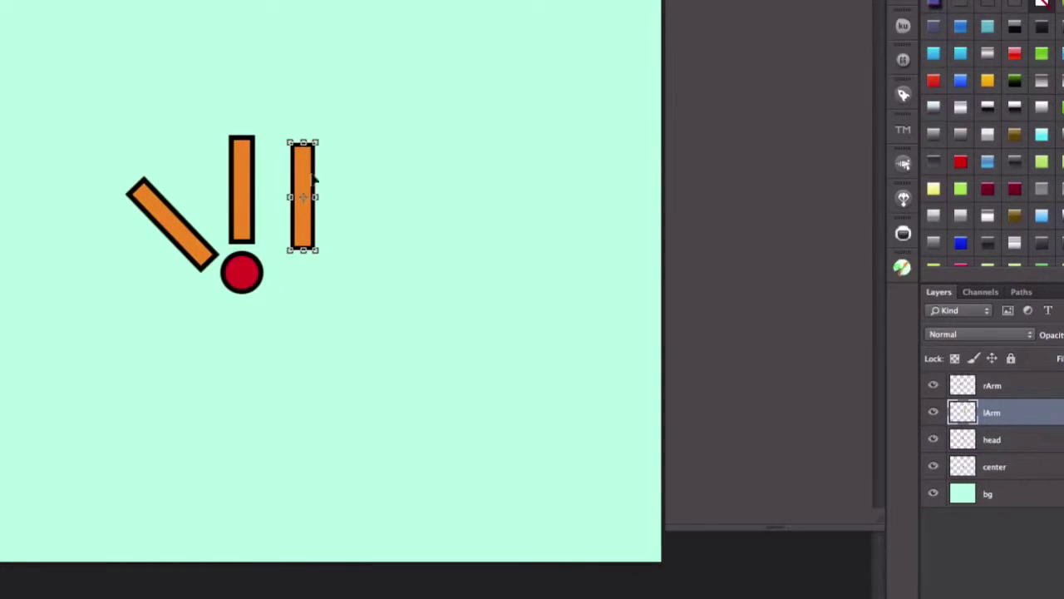
left_click_drag(321, 129, 355, 148)
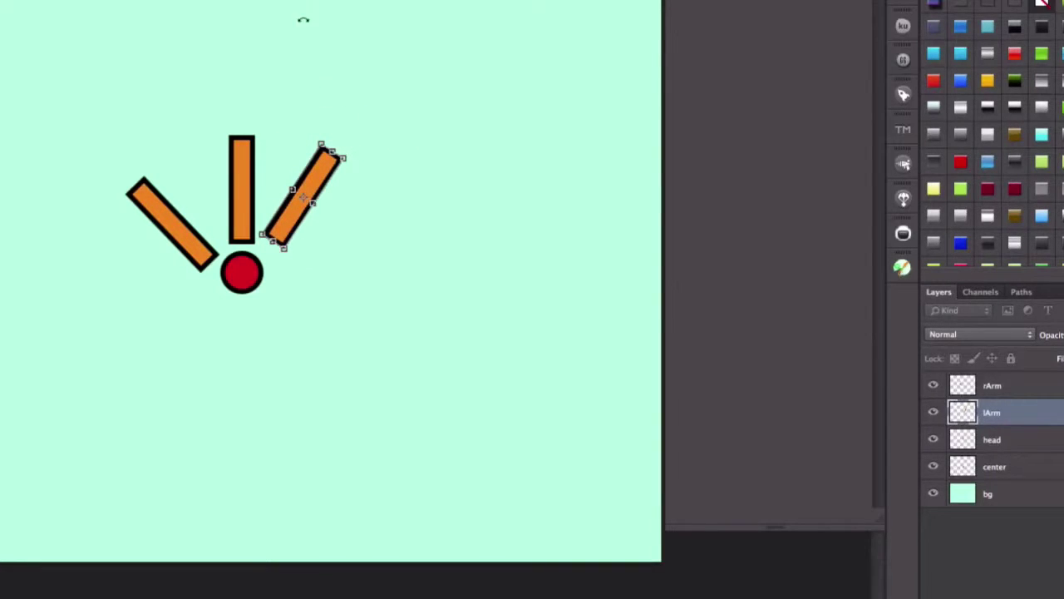
key("Return")
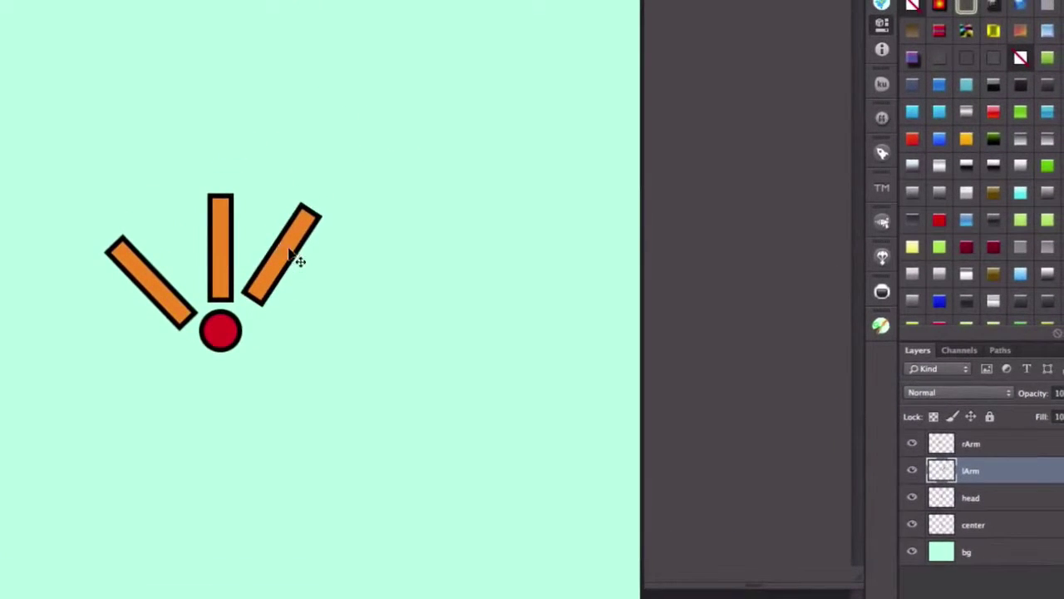
left_click_drag(315, 198, 314, 206)
left_click_drag(293, 265, 292, 267)
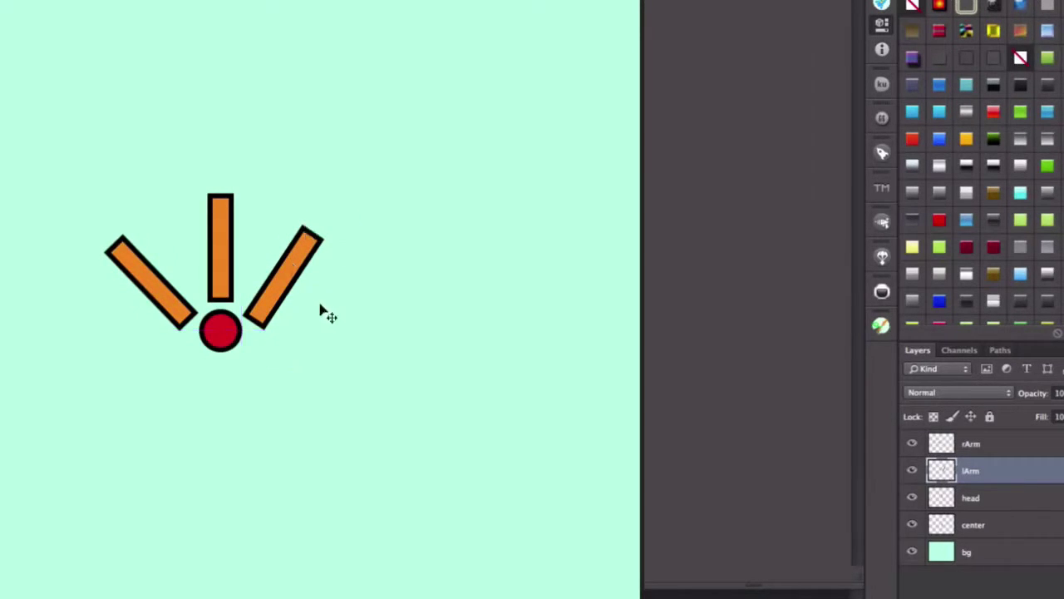
- Duplicate the head layer within the same document and name the copy "rleg"
left_click(974, 505)
right_click(976, 506)
left_click(789, 135)
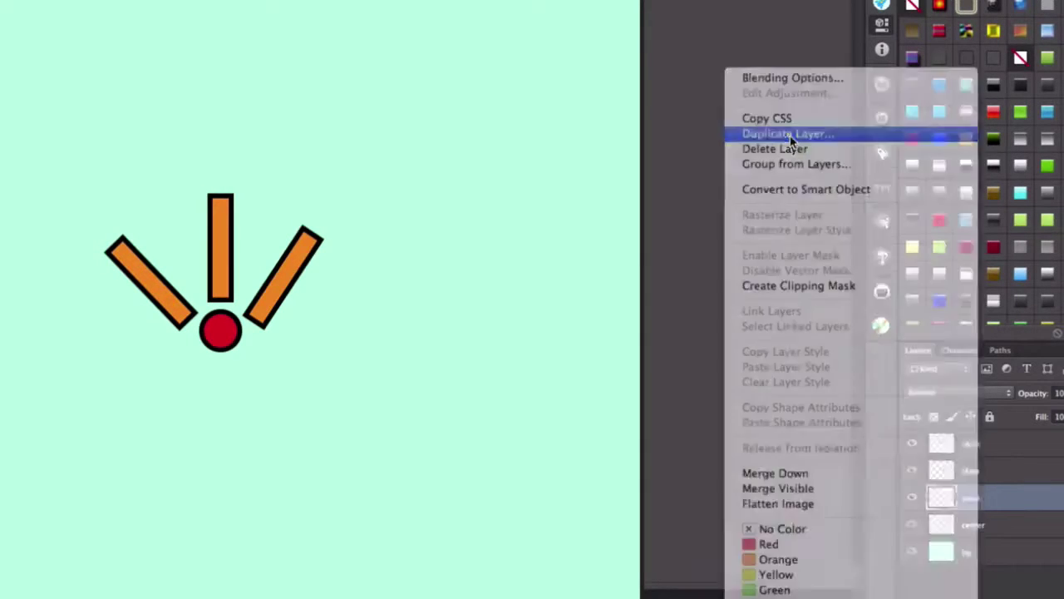
type("rleg")
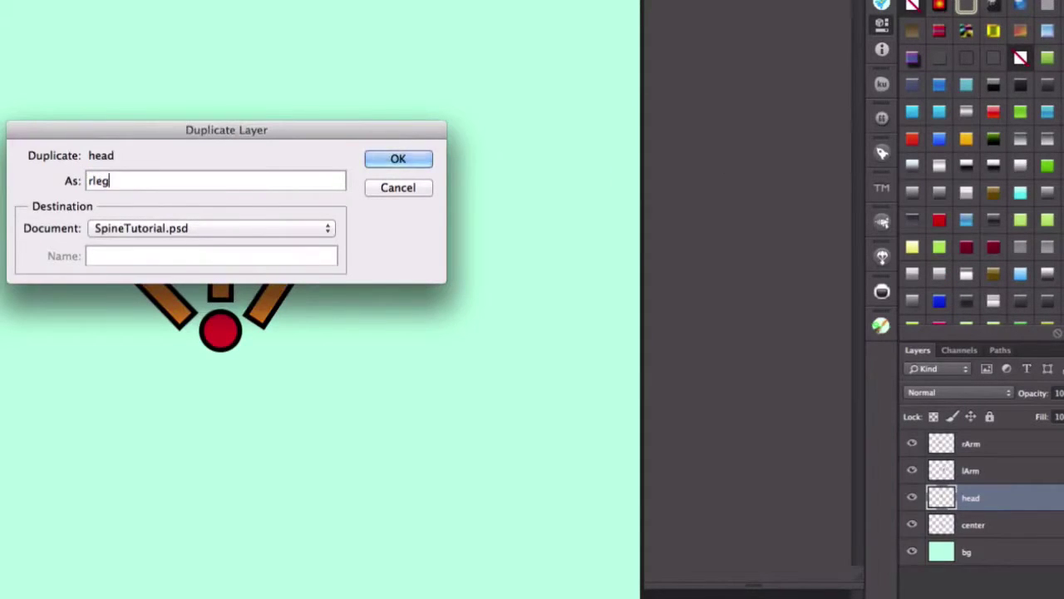
key("Return")
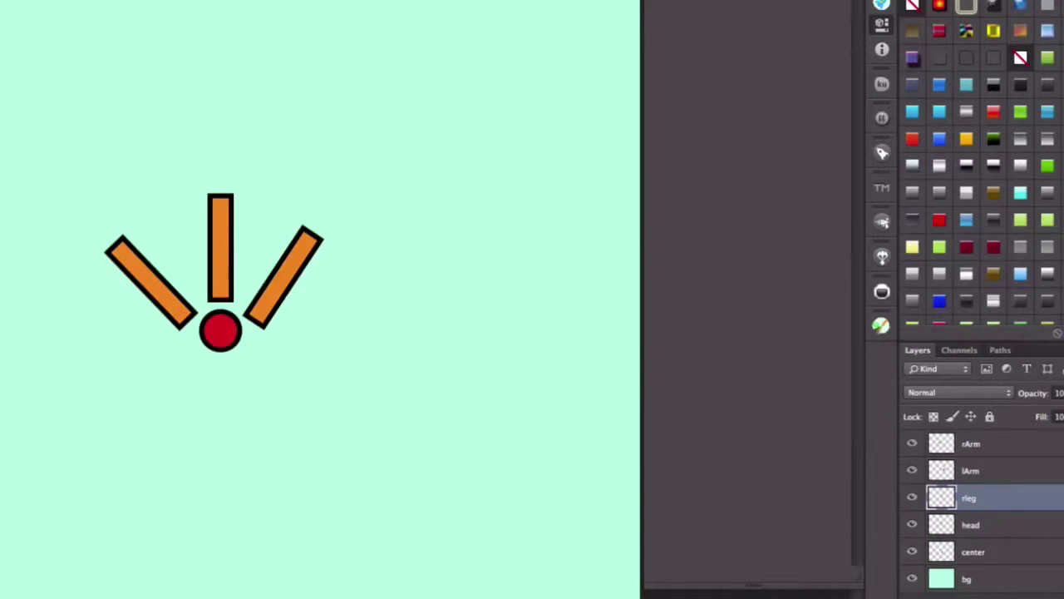
- Move the rleg bar below and left of the red circle and rotate it clockwise so its upper end points toward the circle
left_click_drag(225, 250, 191, 406)
key("ctrl+t")
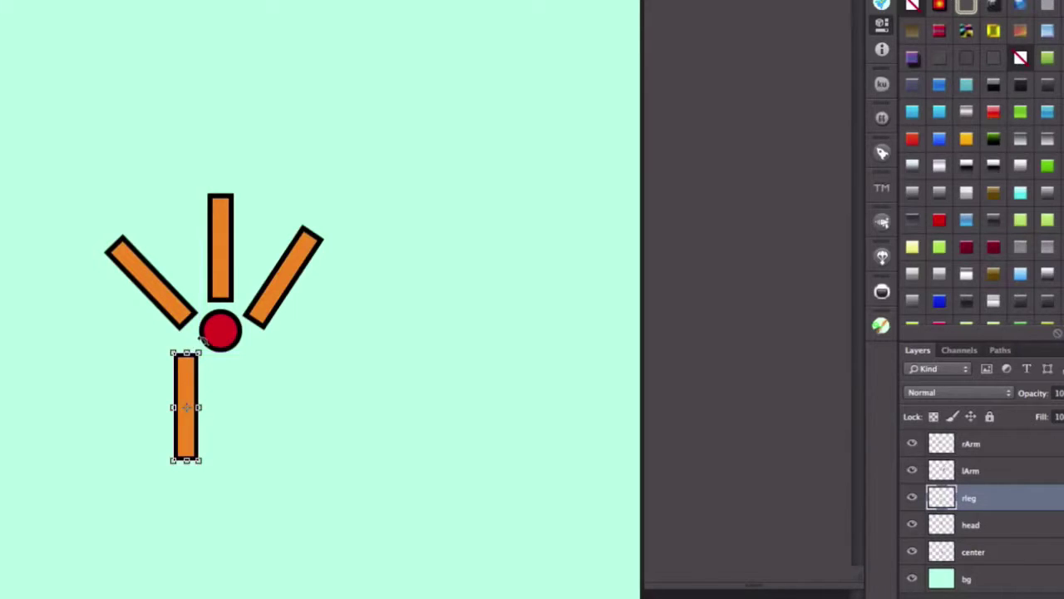
left_click_drag(202, 339, 185, 389)
key("Return")
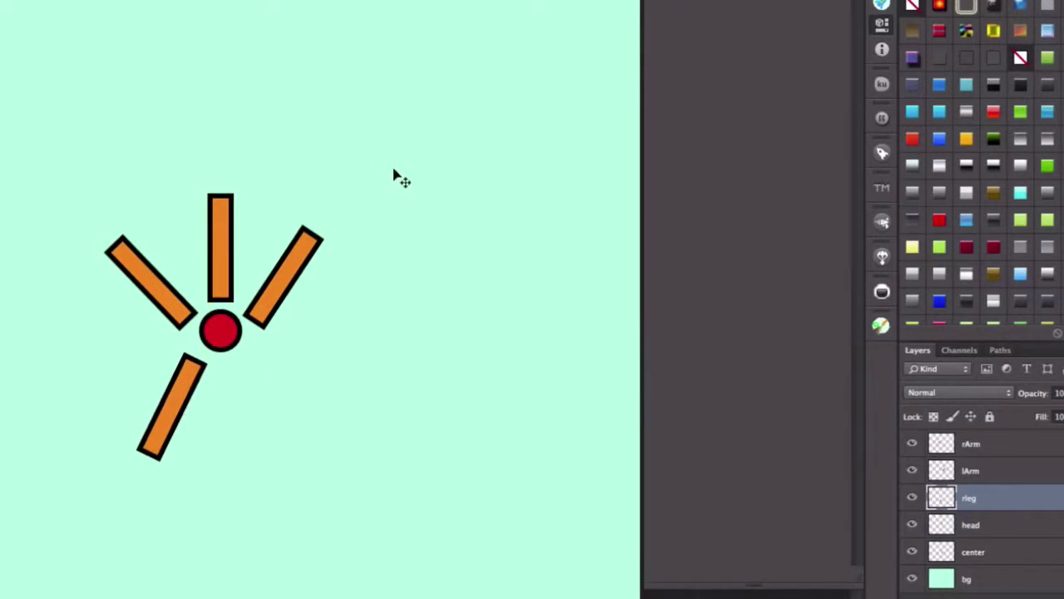
- Duplicate the head layer within the same document and name the copy "lLeg"
left_click(948, 526)
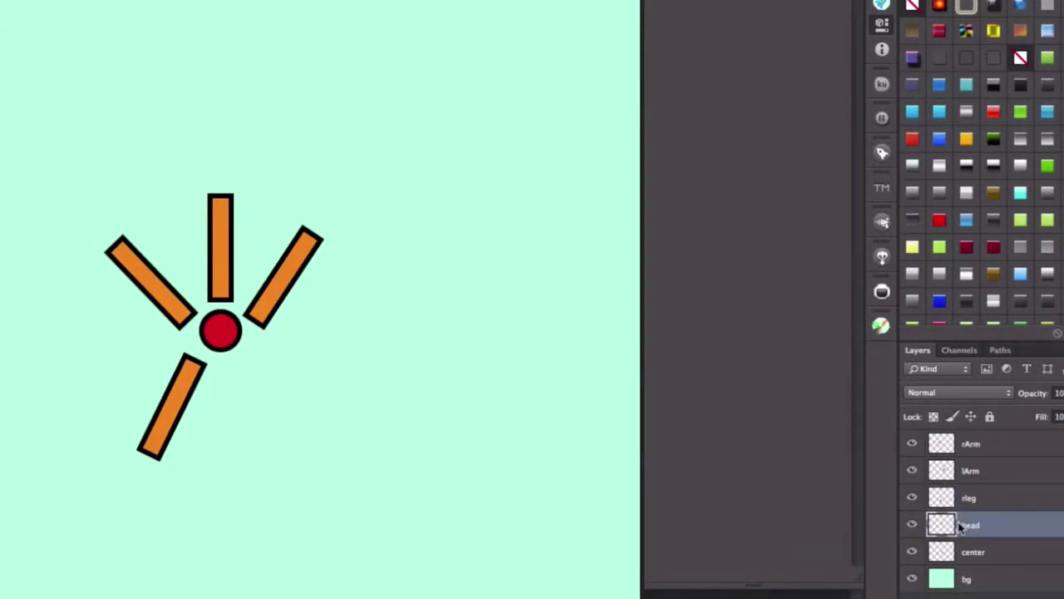
right_click(960, 528)
left_click(800, 135)
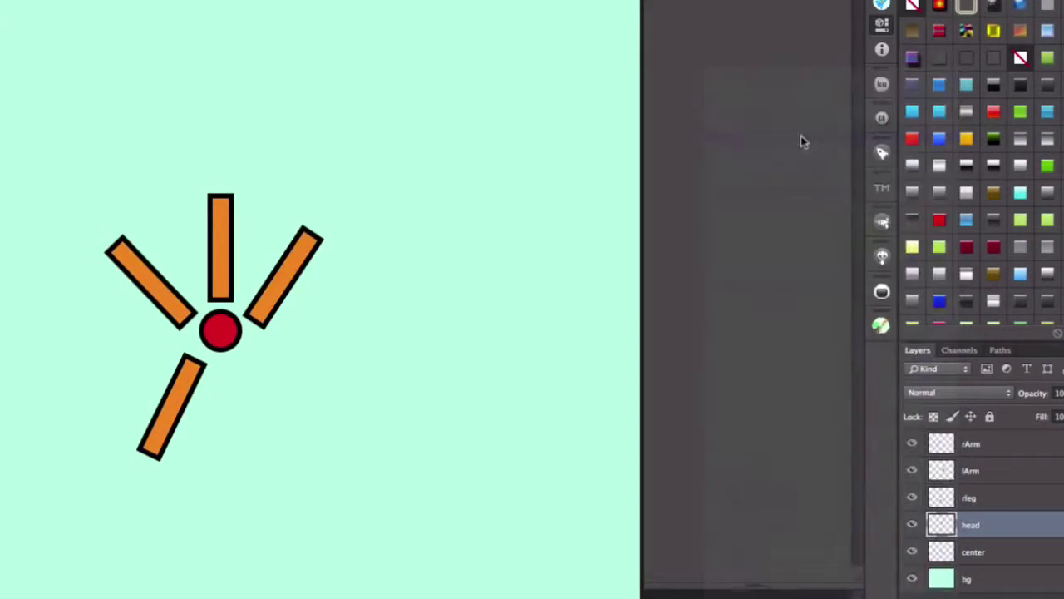
key("BackSpace")
type("lLeg")
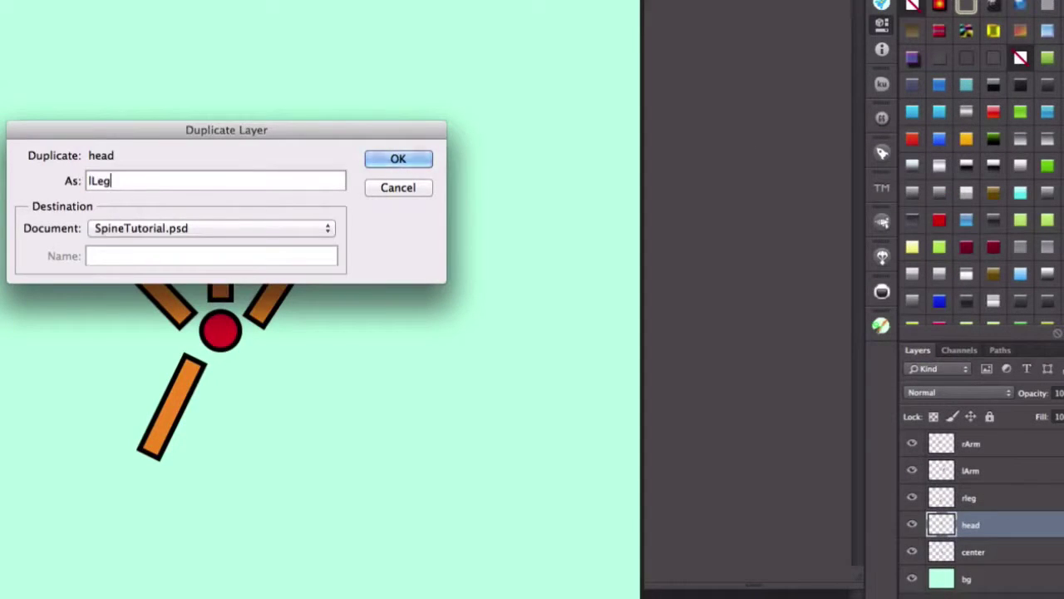
key("Return")
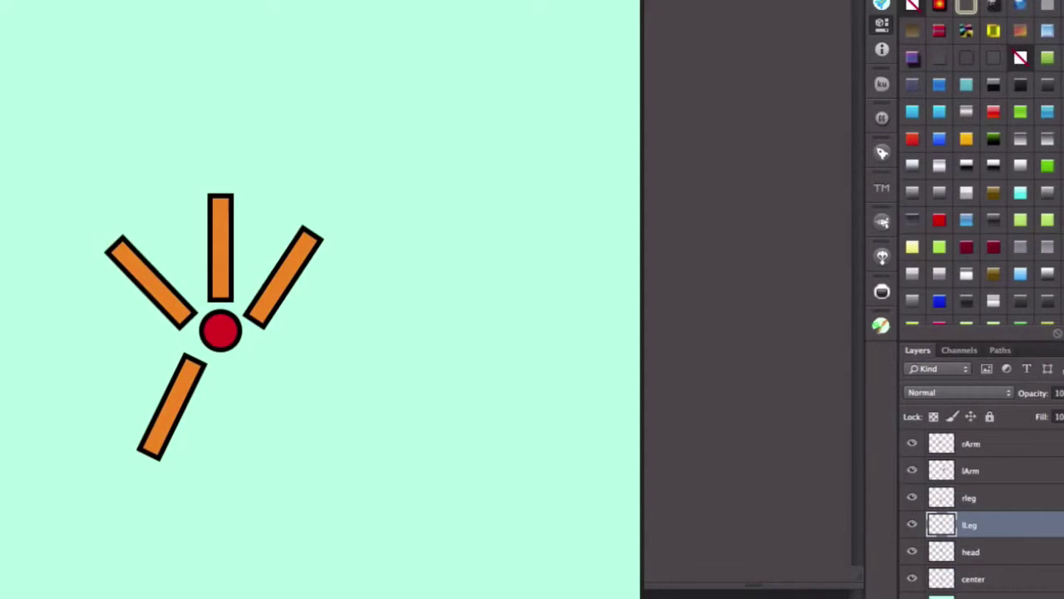
- Move the lLeg bar below and right of the red circle and rotate it counterclockwise to mirror the rleg bar
left_click_drag(227, 274, 269, 438)
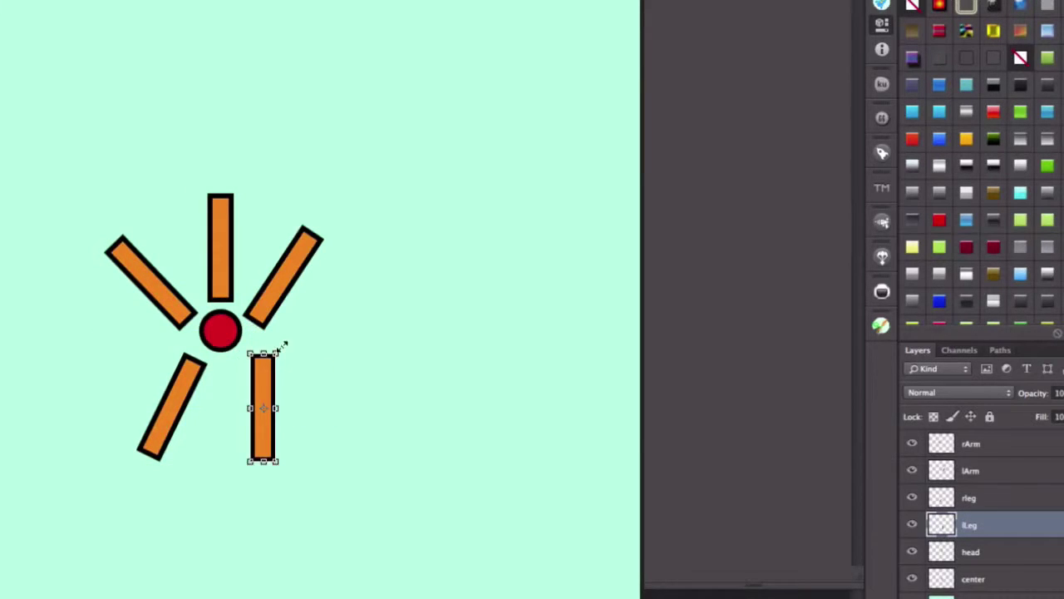
left_click_drag(281, 341, 251, 335)
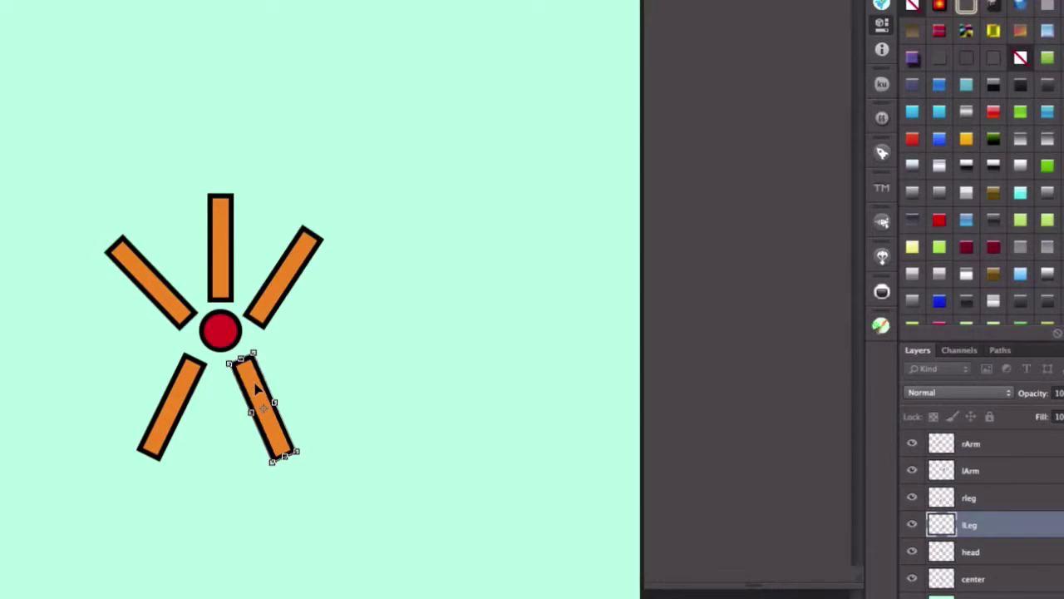
left_click_drag(255, 383, 253, 391)
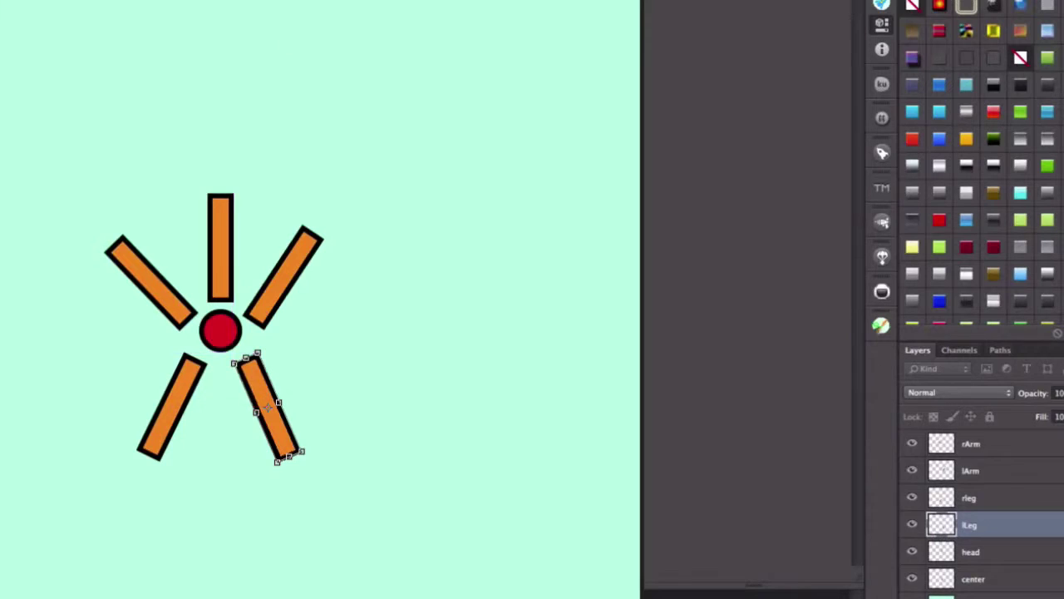
key("Return")
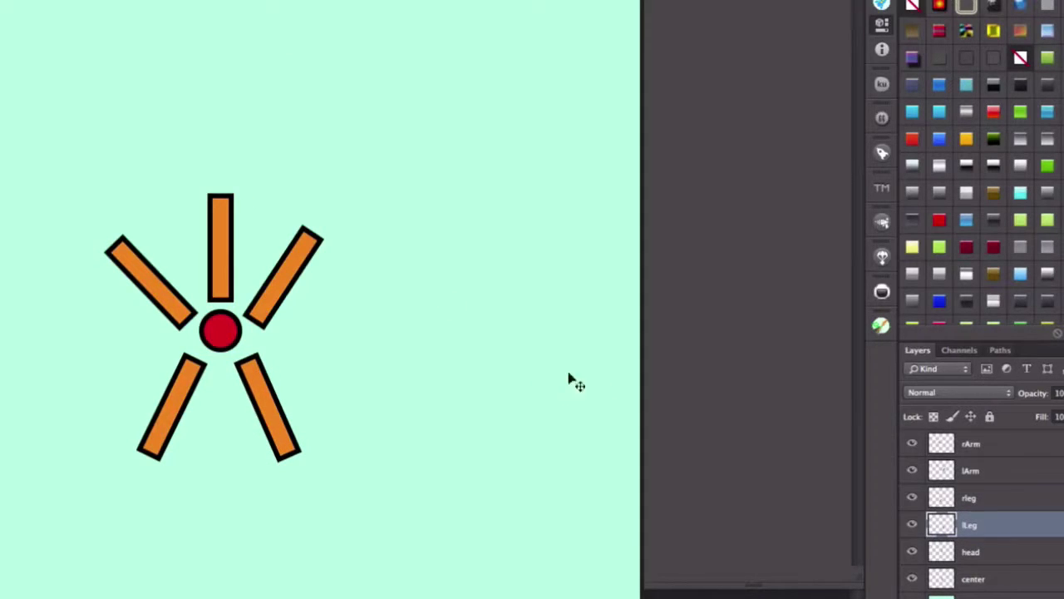
- Rotate the lArm bar about 5 degrees clockwise and shift it slightly up and away from the red circle
left_click(971, 472)
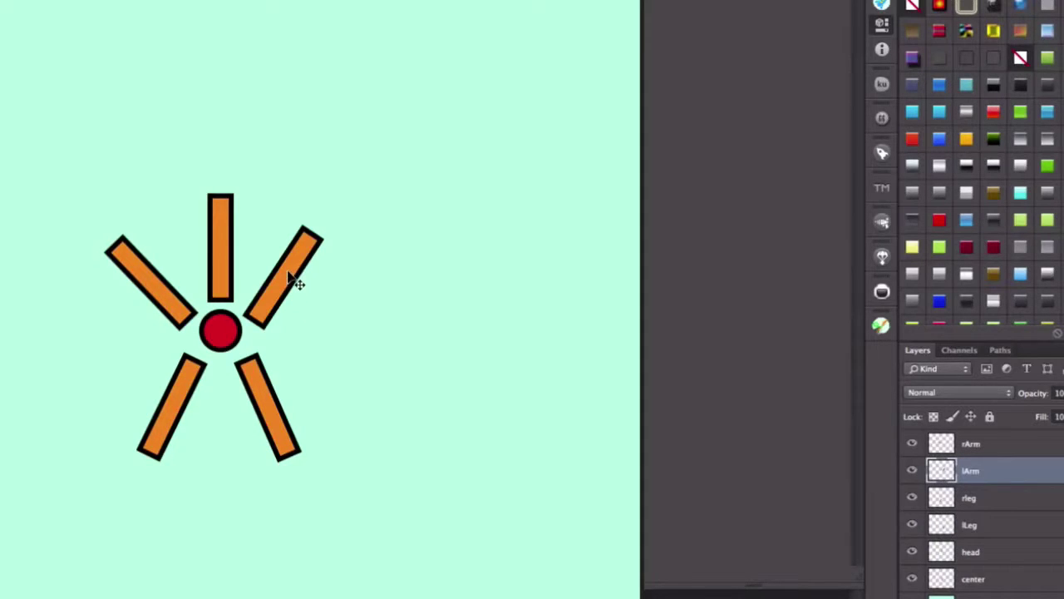
key("ctrl+t")
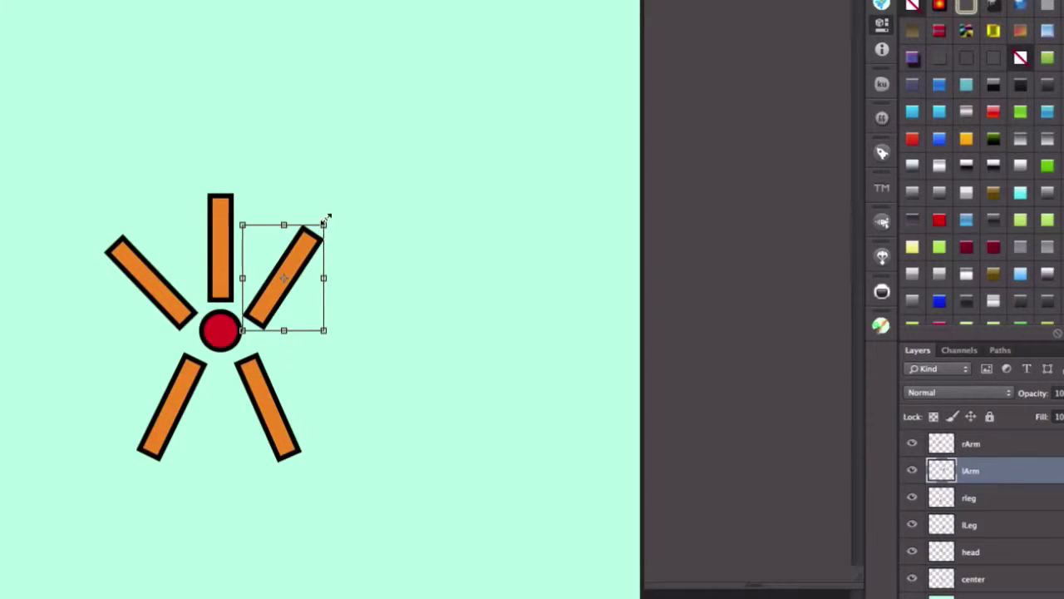
left_click_drag(331, 206, 335, 207)
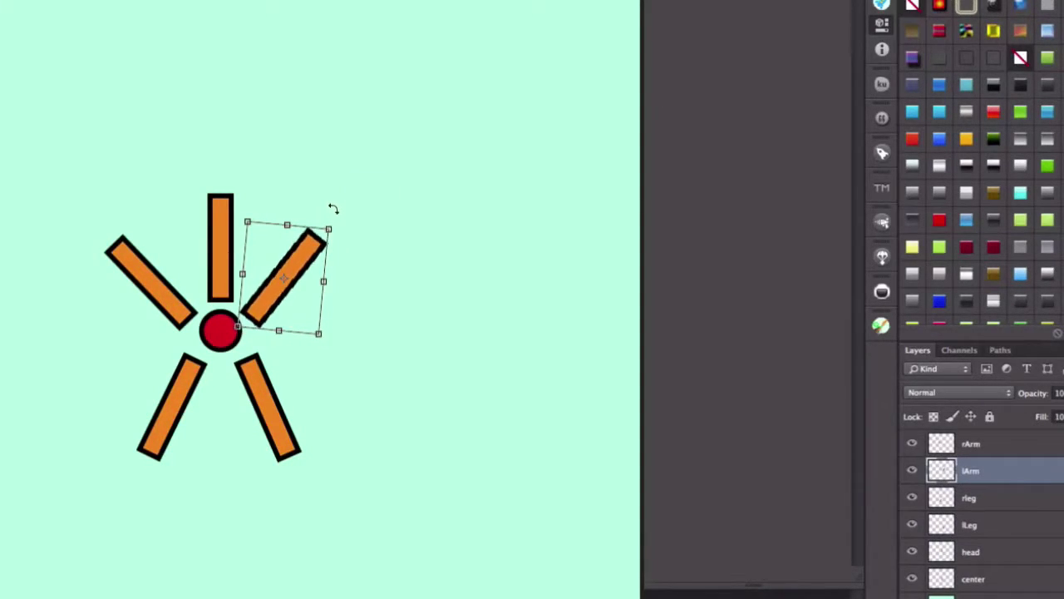
left_click_drag(305, 260, 311, 258)
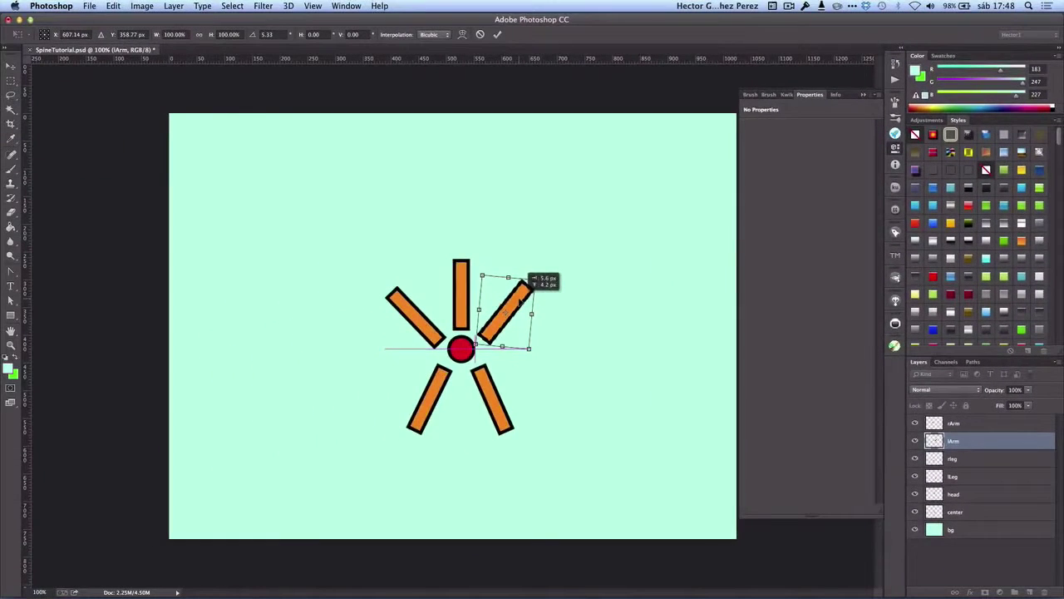
left_click_drag(518, 299, 518, 299)
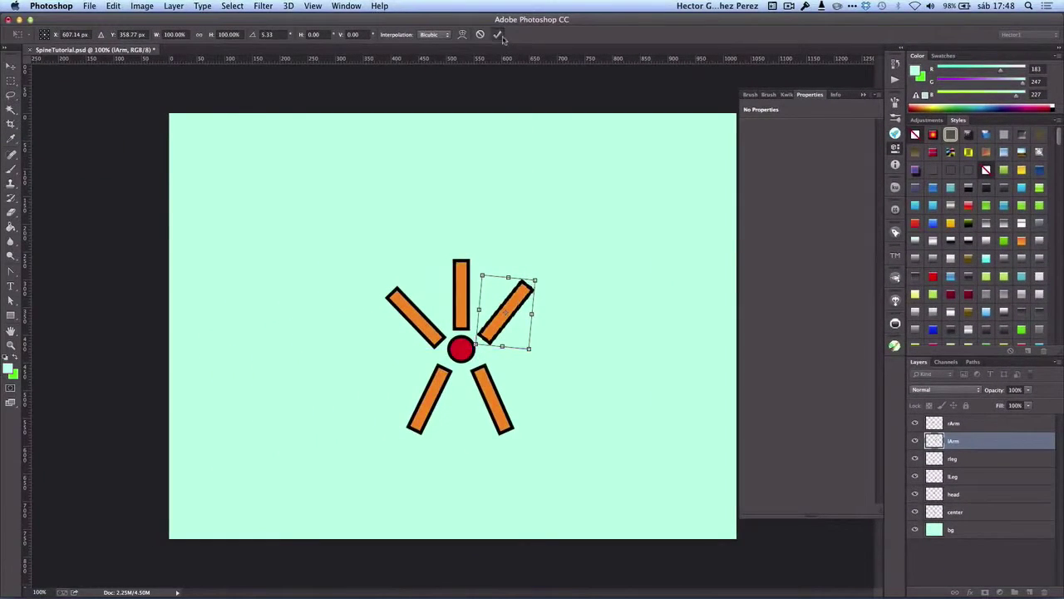
left_click(497, 34)
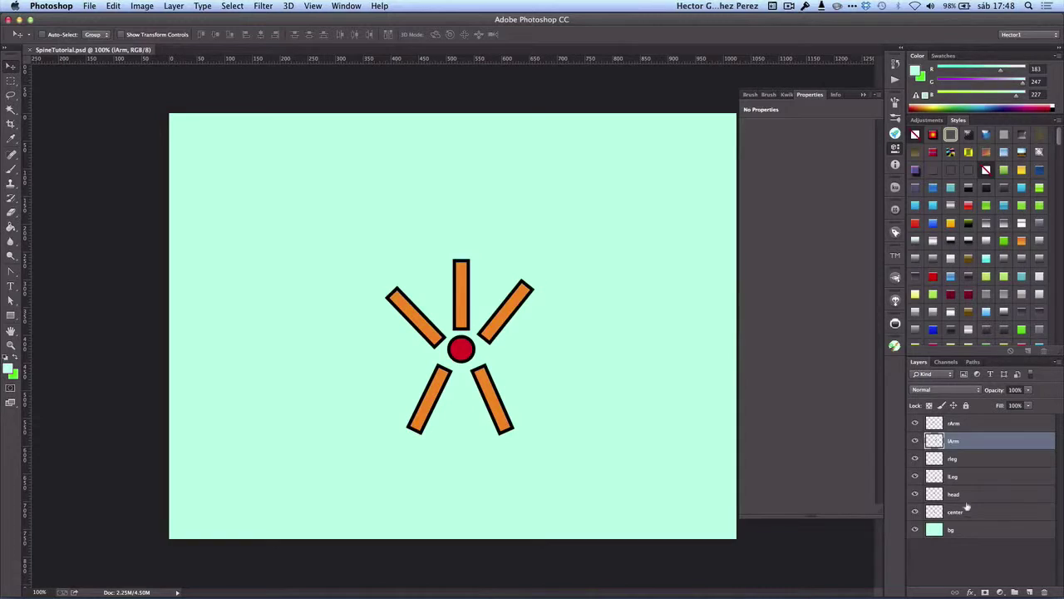
- Go through the figure's layers from rArm down to center and back up to check their names
left_click(951, 427)
left_click(948, 442)
left_click(952, 458)
left_click(953, 477)
left_click(954, 493)
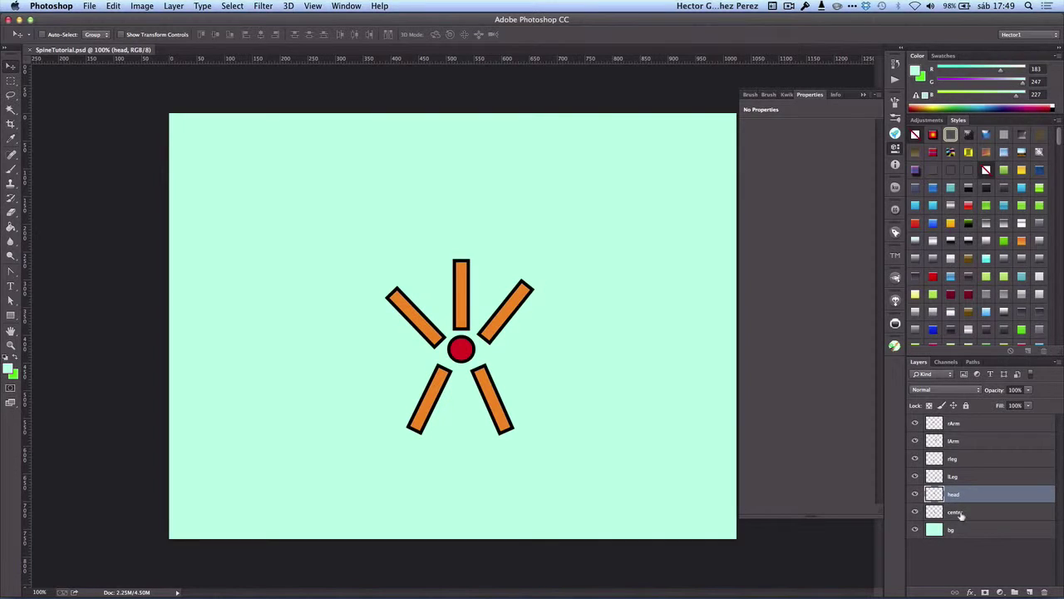
left_click(960, 513)
left_click(963, 496)
left_click(971, 476)
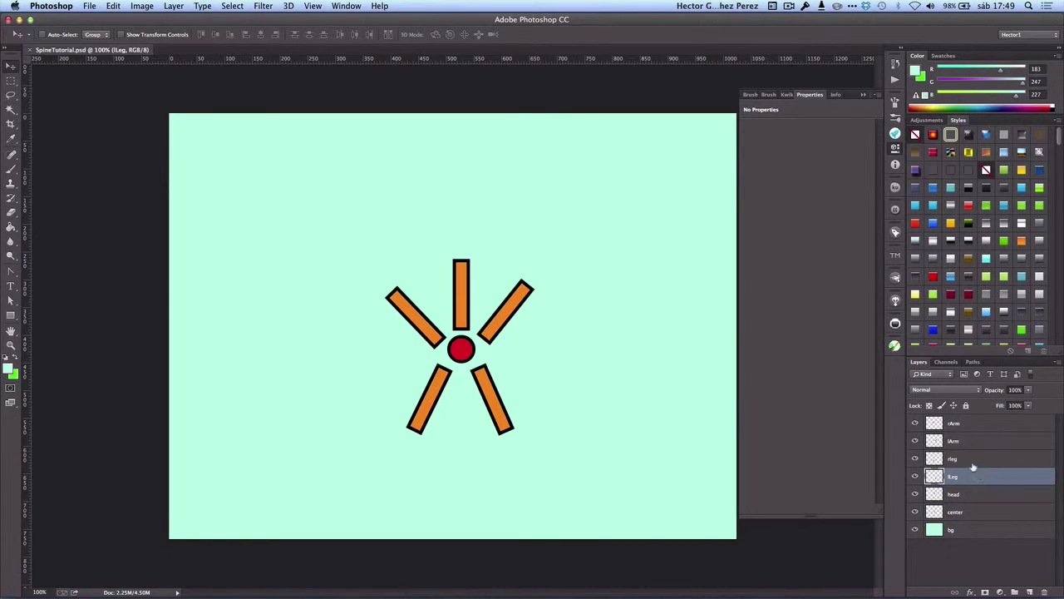
left_click(972, 459)
left_click(969, 441)
left_click(965, 424)
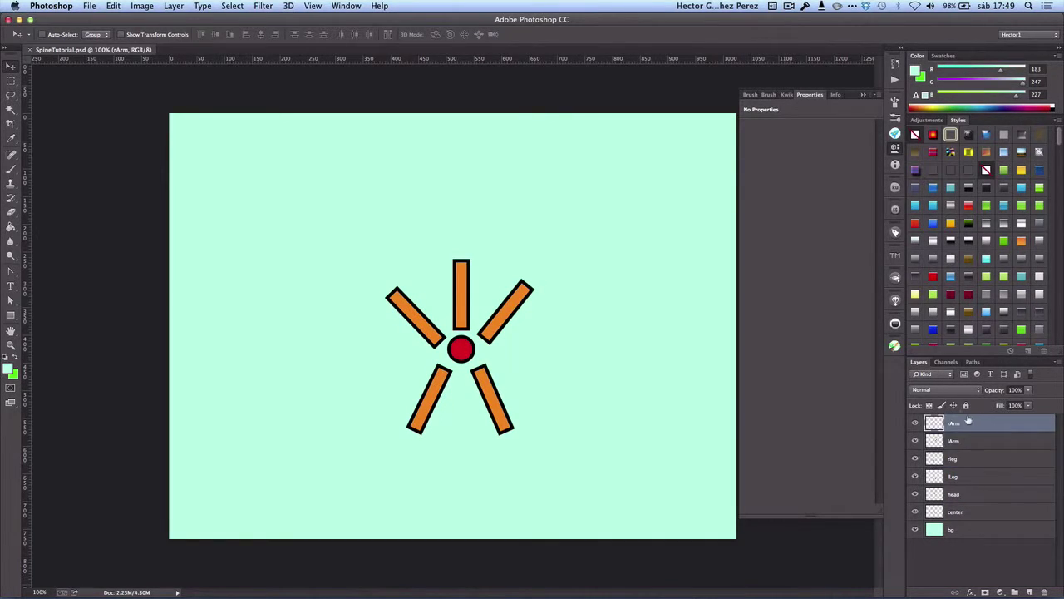
- Collapse the Properties panel and open the settings of the Kutt export extension
left_click(863, 97)
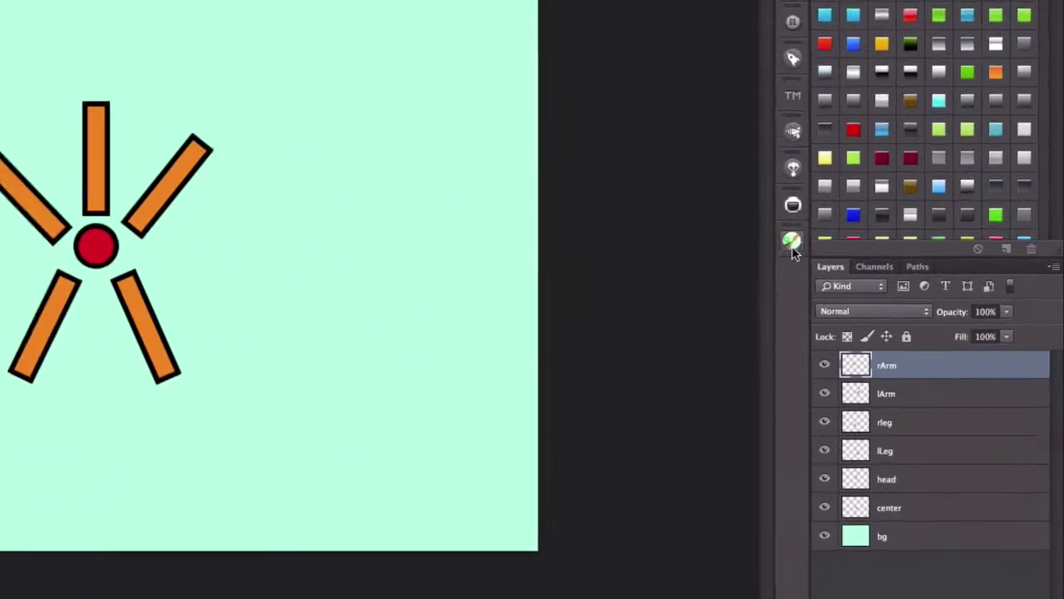
left_click(896, 348)
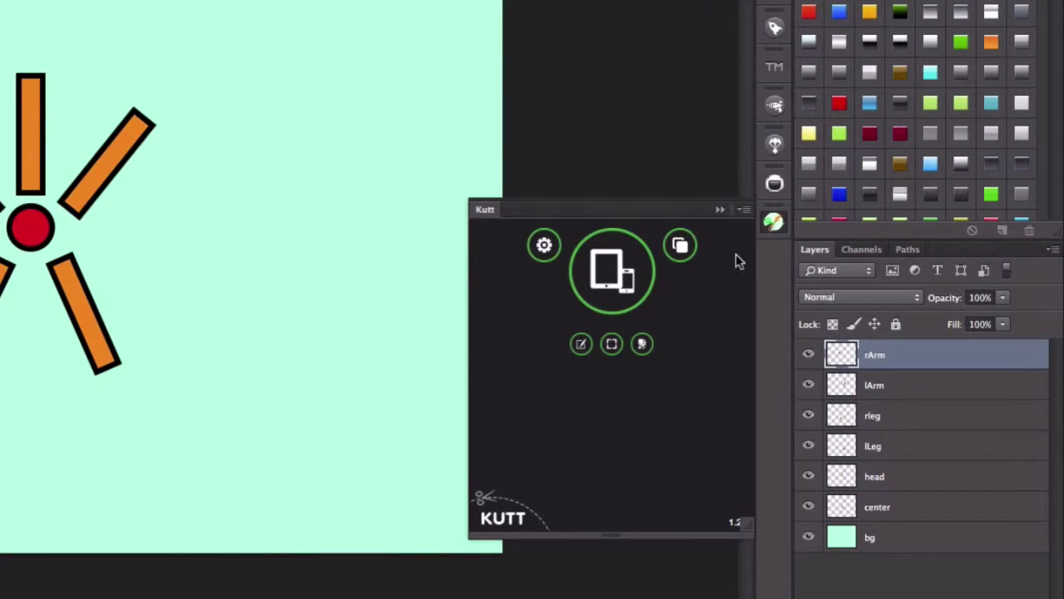
left_click(545, 246)
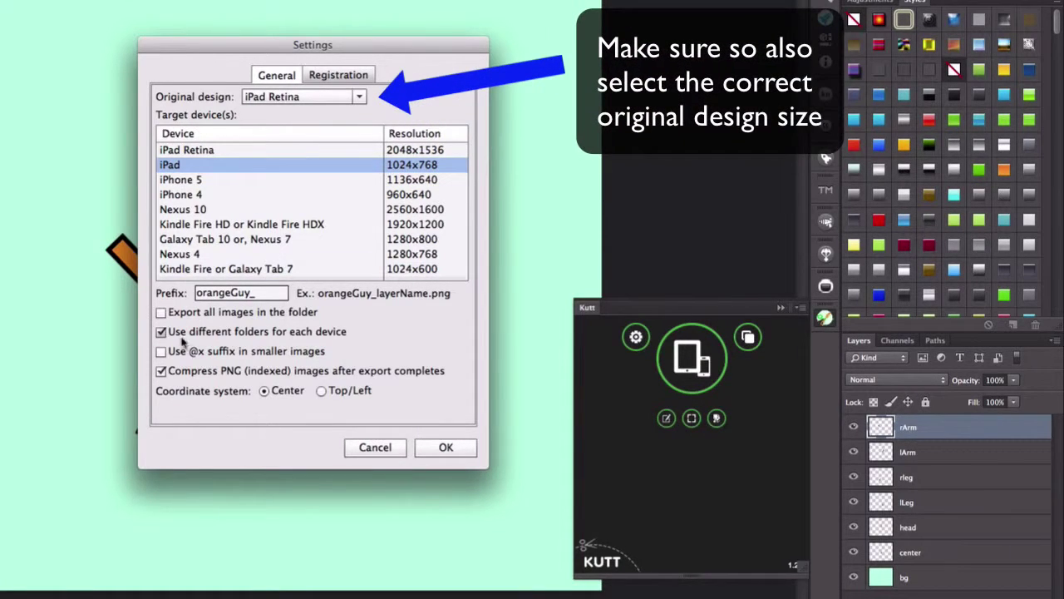
- Review and accept the Kutt settings with iPad Retina as original design, iPad as target device and orangeGuy_ as prefix
left_click_drag(256, 293, 162, 278)
left_click_drag(302, 38, 0, 38)
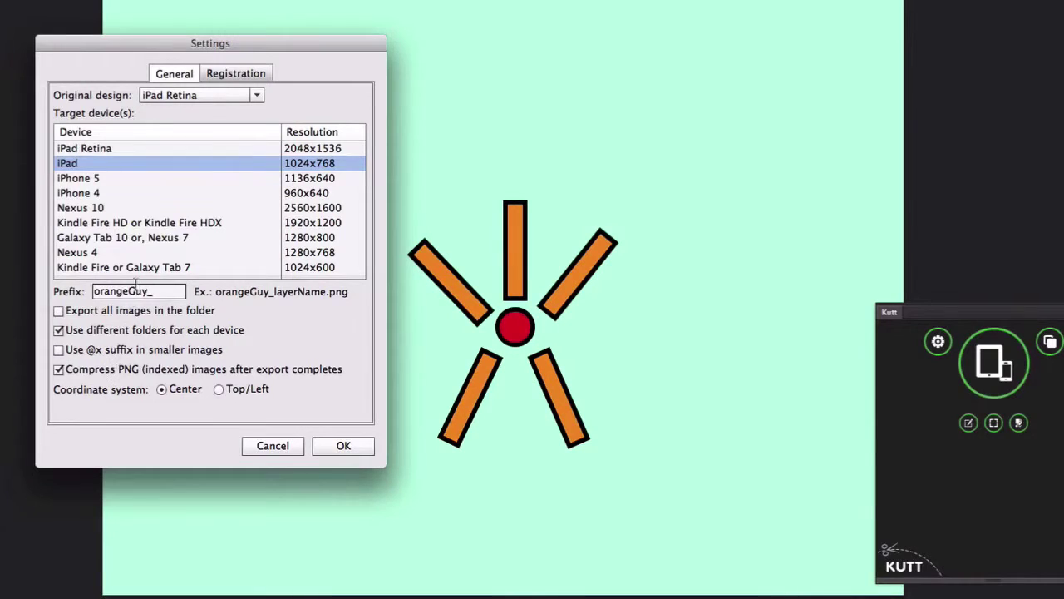
left_click(143, 291)
double_click(147, 291)
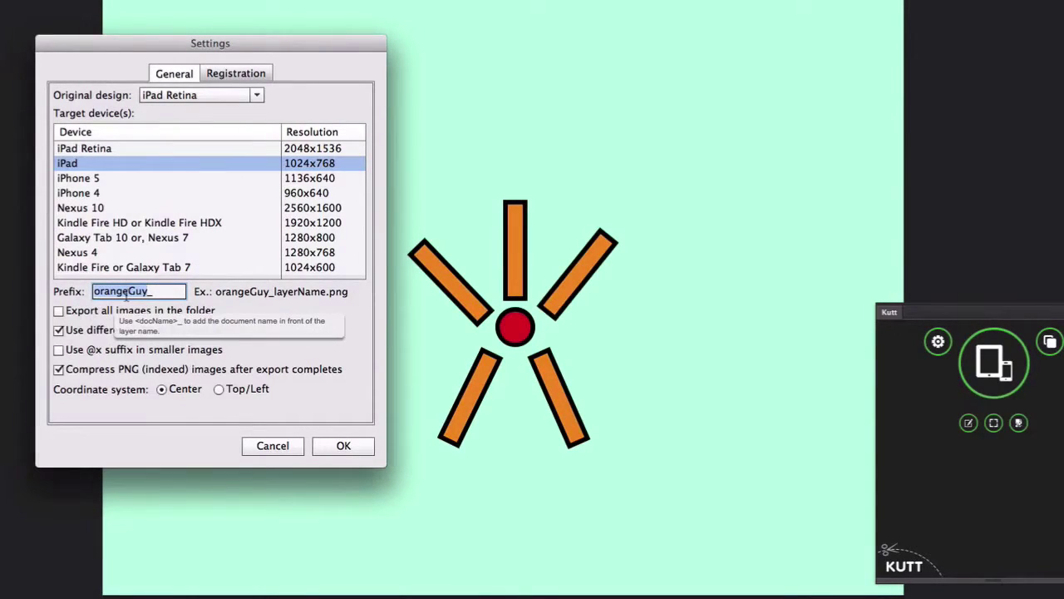
left_click(216, 291)
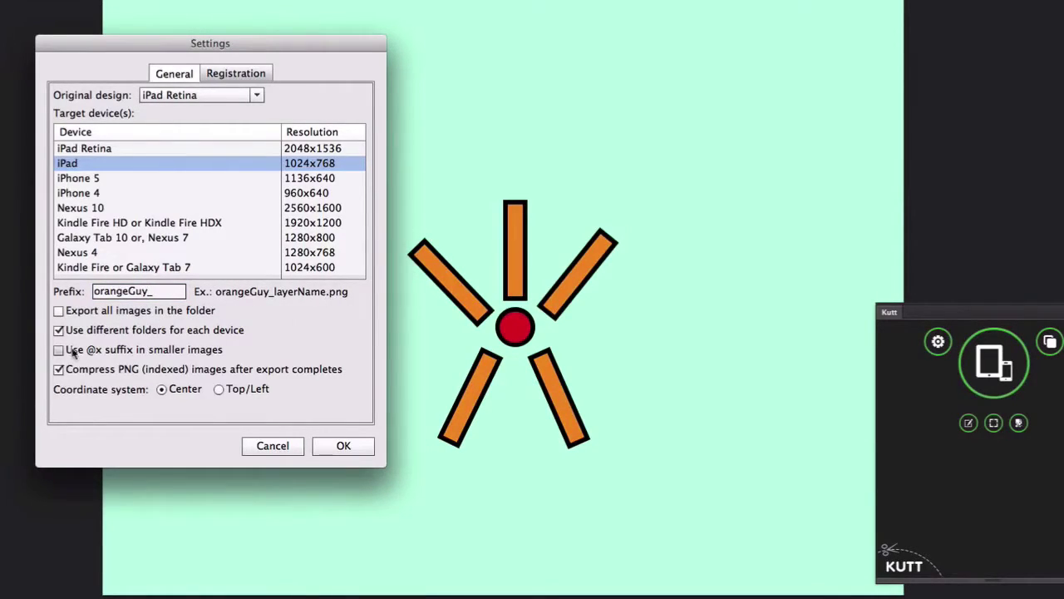
left_click(355, 453)
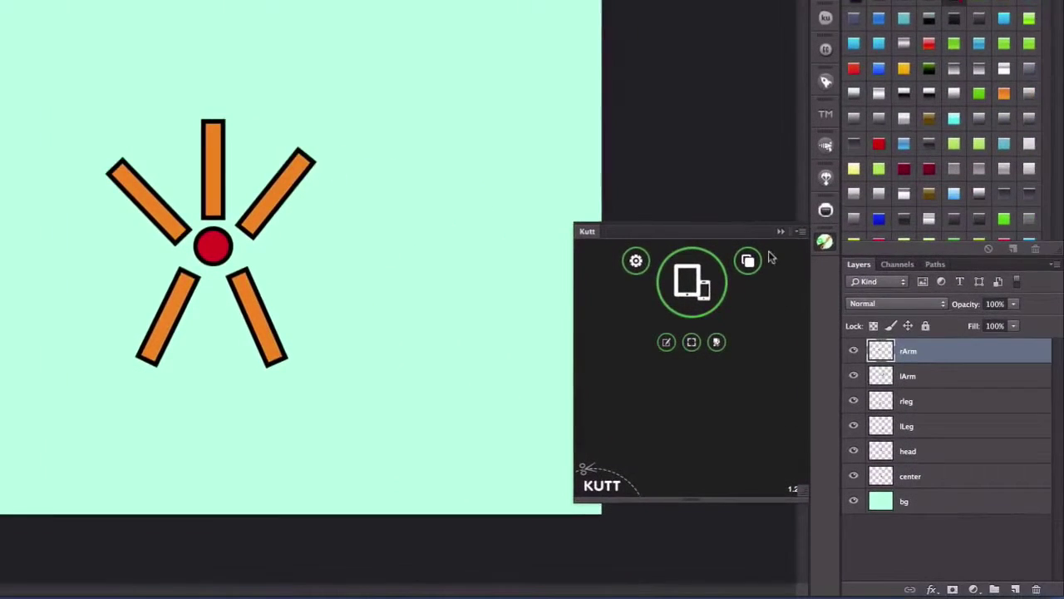
- Export all layers as device images with Kutt with no layer selected, and close the finished compression window
left_click(874, 563)
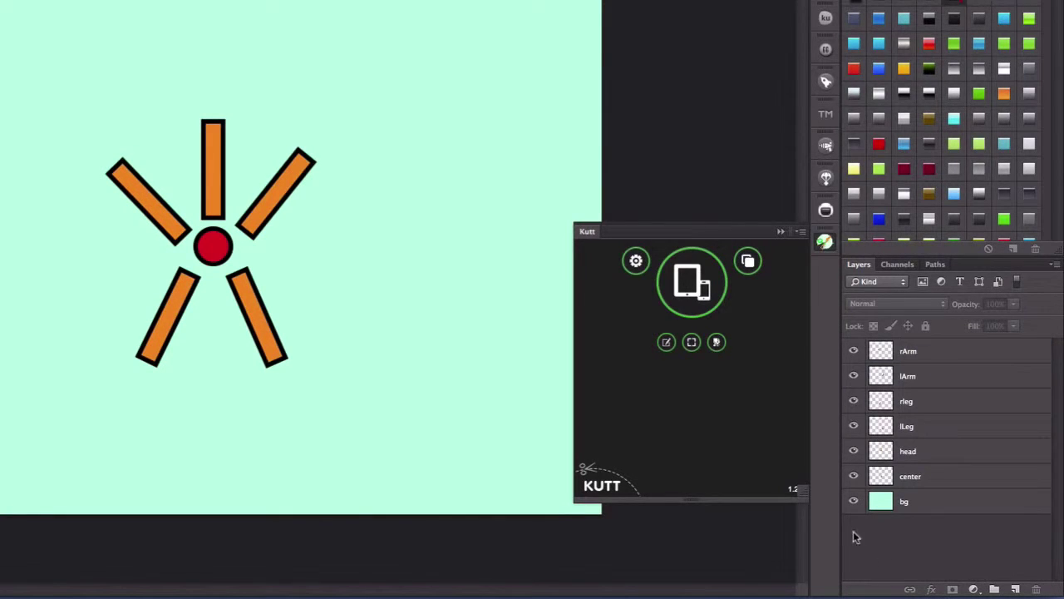
left_click(703, 286)
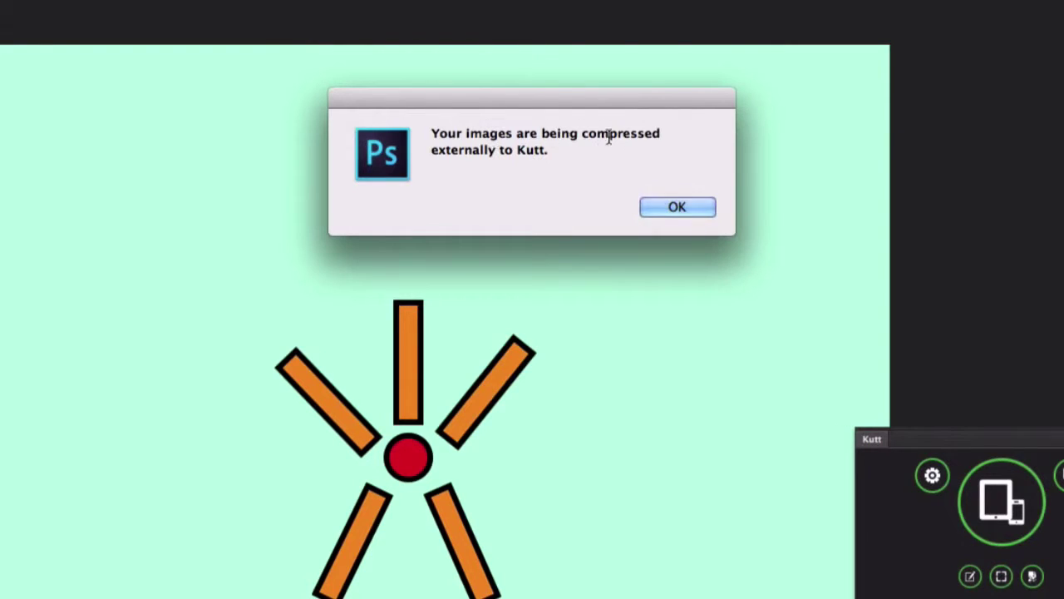
left_click(706, 210)
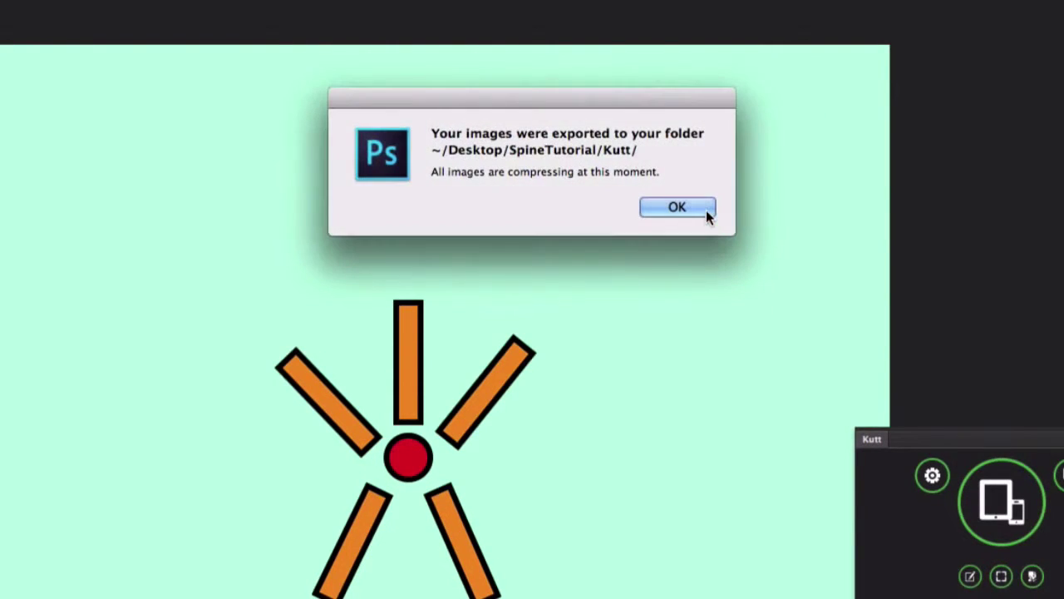
left_click(691, 215)
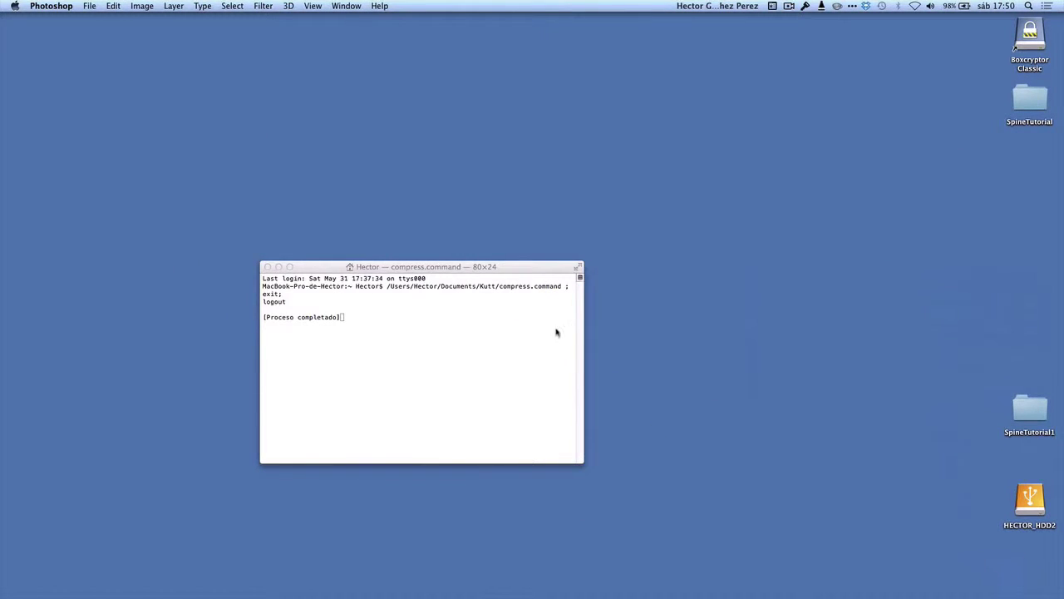
left_click(267, 267)
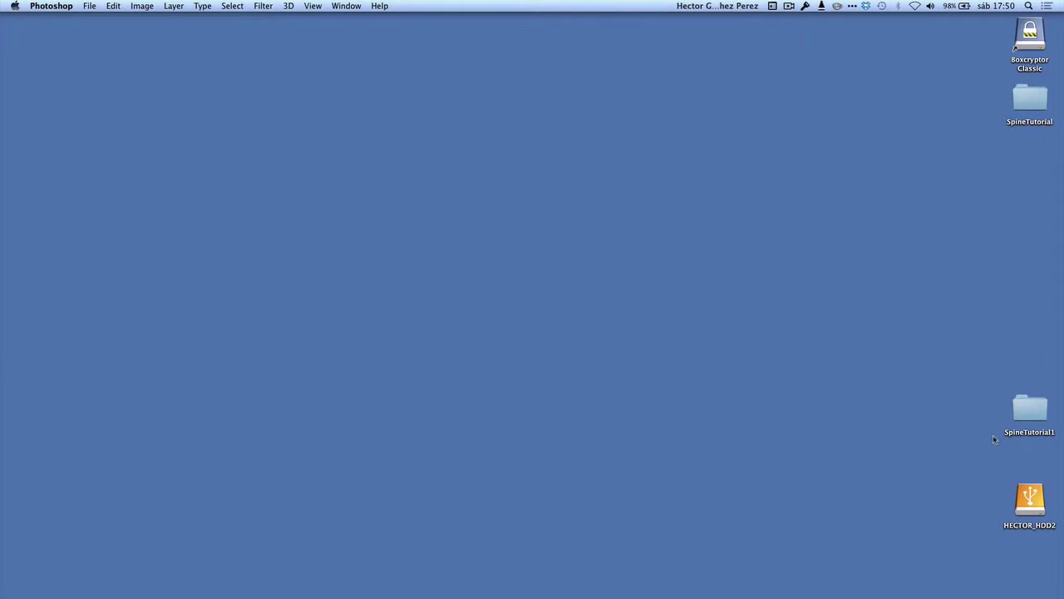
- Open the SpineTutorial folder on the desktop and expand its Kutt and iPad subfolders
double_click(1025, 101)
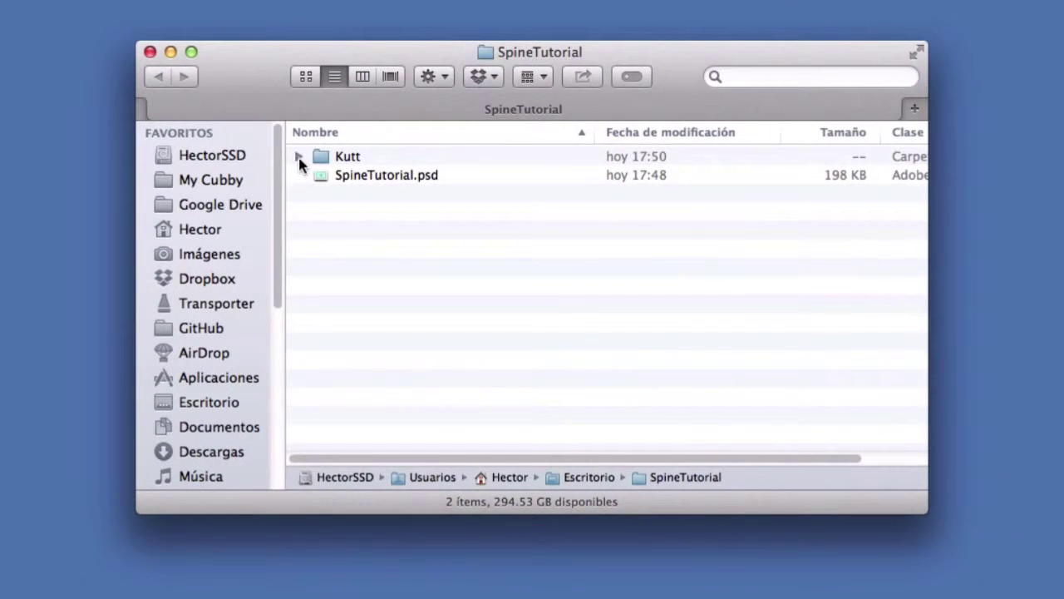
left_click(299, 157)
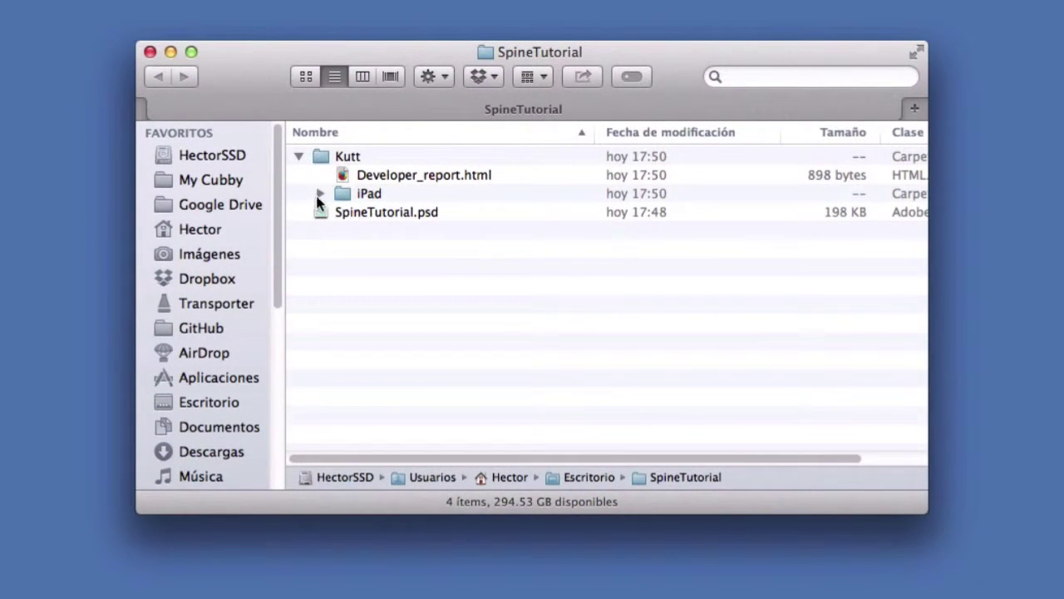
left_click(319, 193)
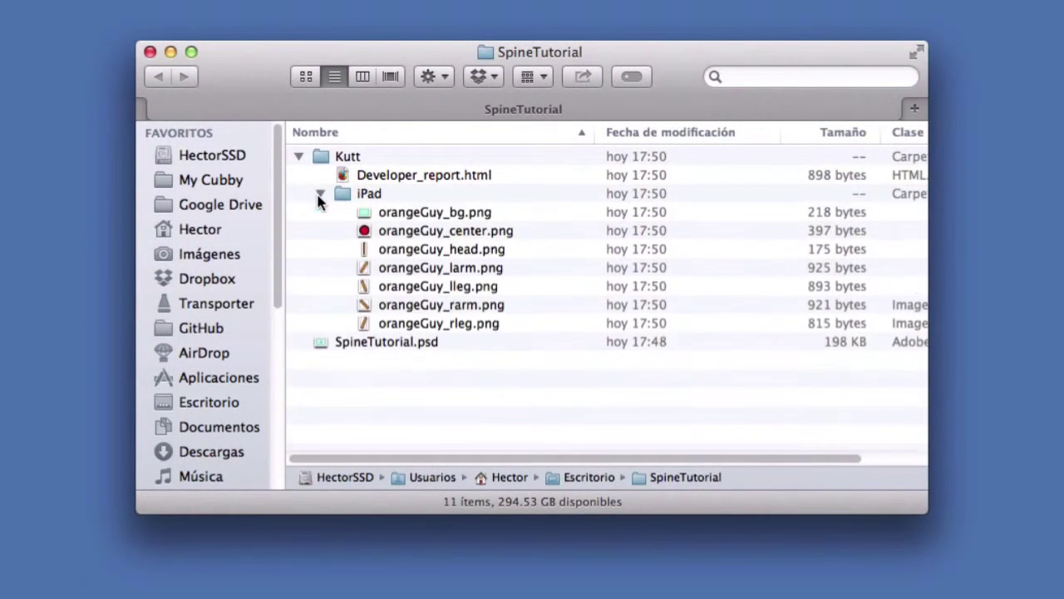
- Preview the exported orangeGuy center, head, larm, lleg and rleg PNG files one by one, and collapse the folders
left_click(398, 228)
key("space")
key("space")
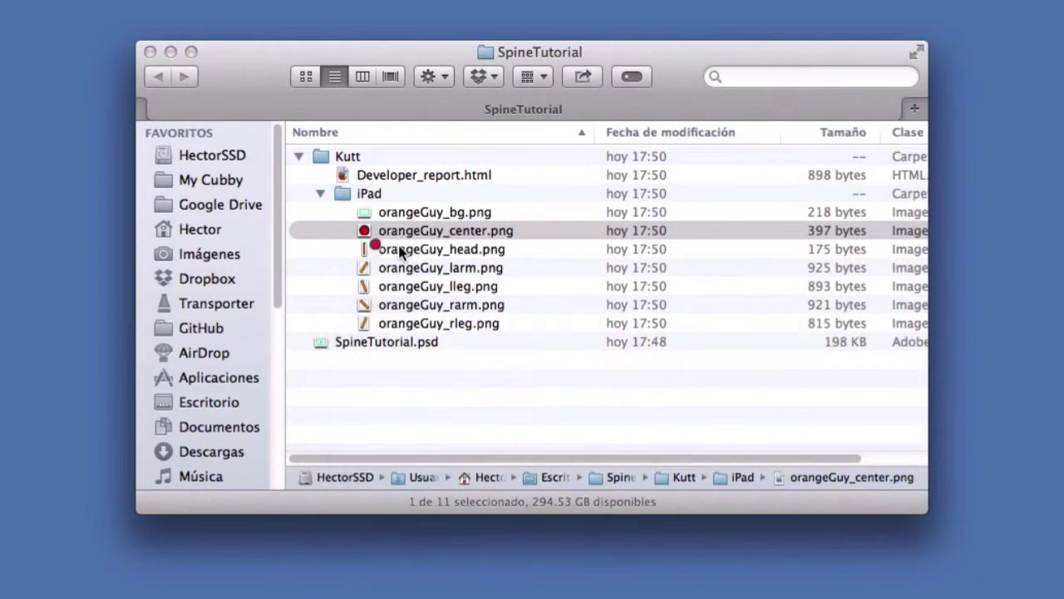
left_click(401, 250)
key("space")
key("space")
left_click(400, 266)
key("space")
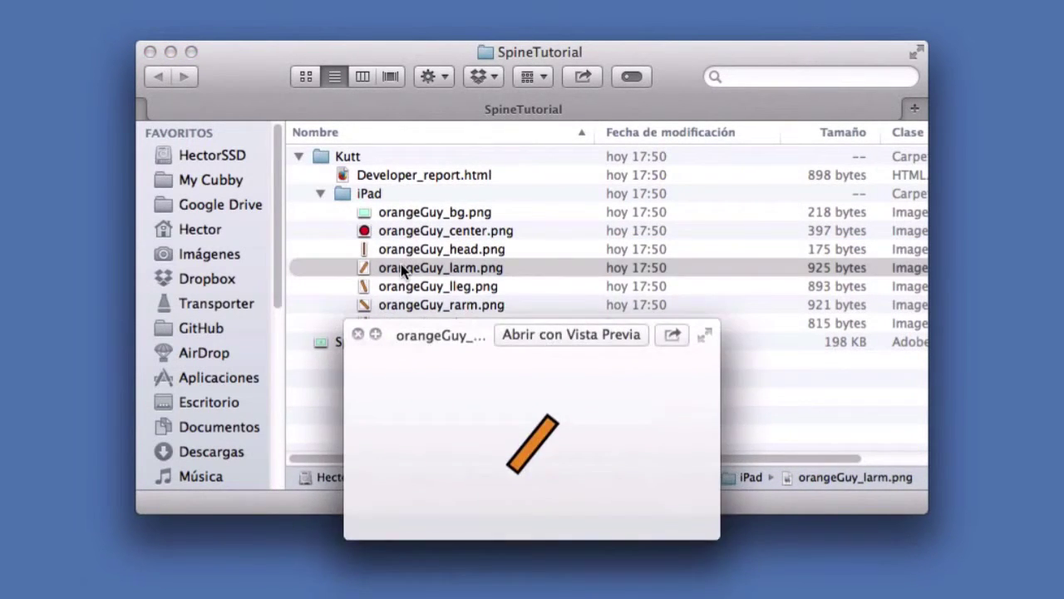
key("space")
left_click(413, 287)
key("space")
key("space")
left_click(413, 323)
key("space")
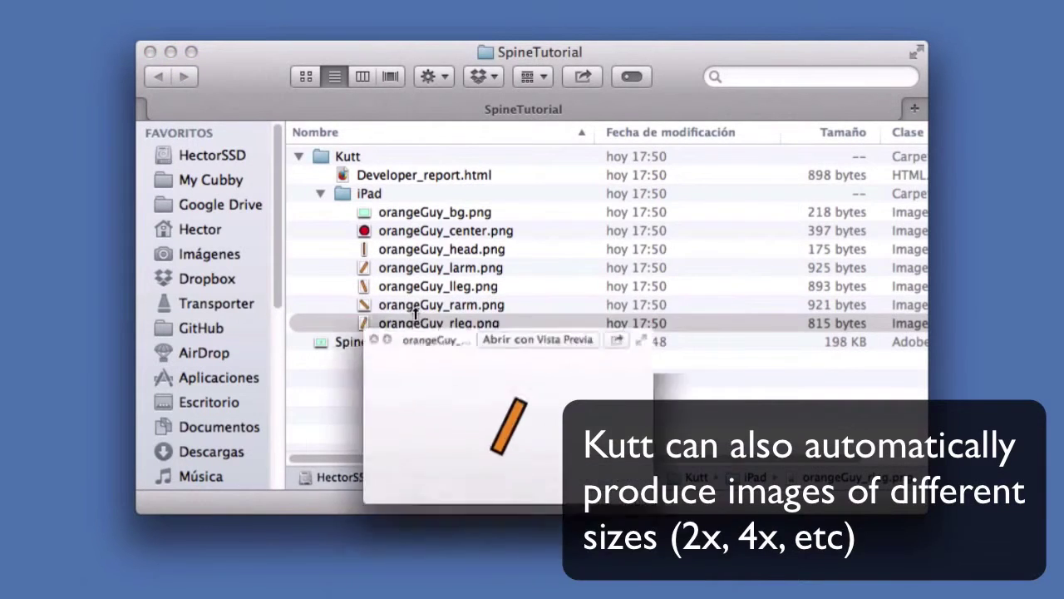
key("space")
left_click(320, 194)
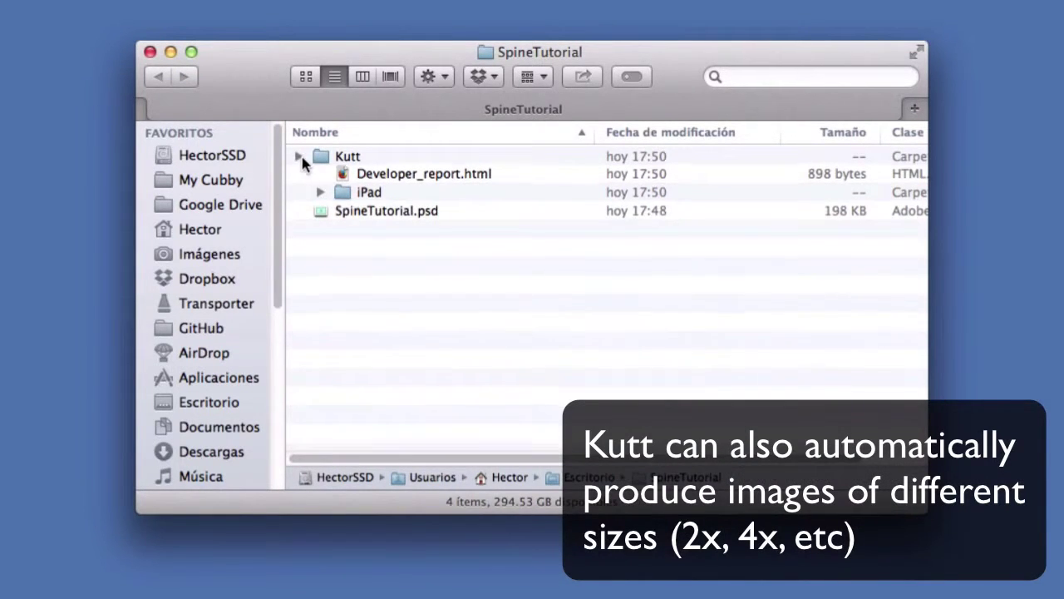
left_click(299, 156)
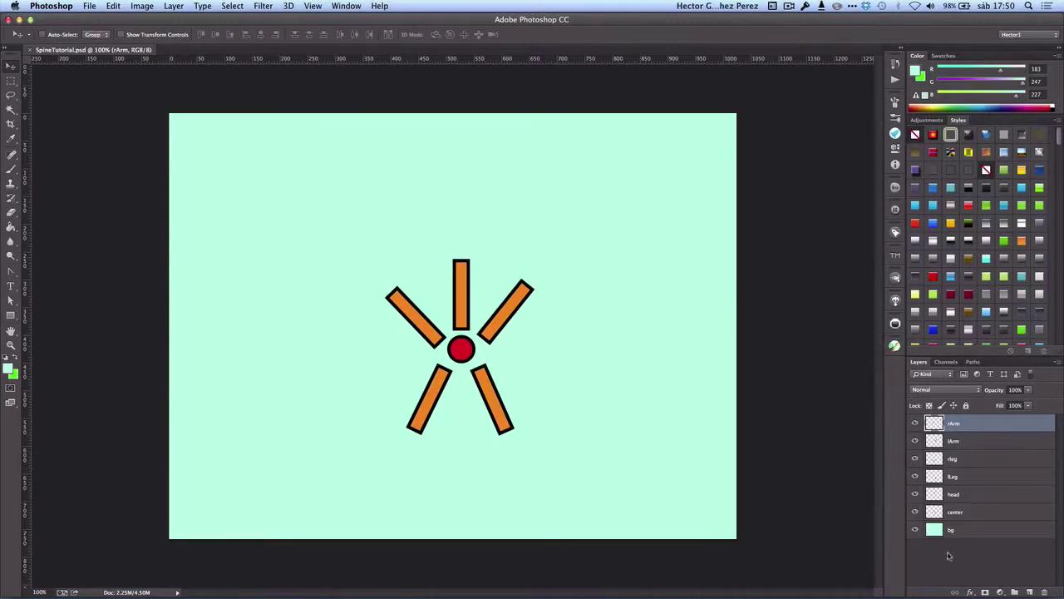
- Deselect all layers in Photoshop and save the document as Character2.psd in the SpineTutorial folder
left_click(947, 558)
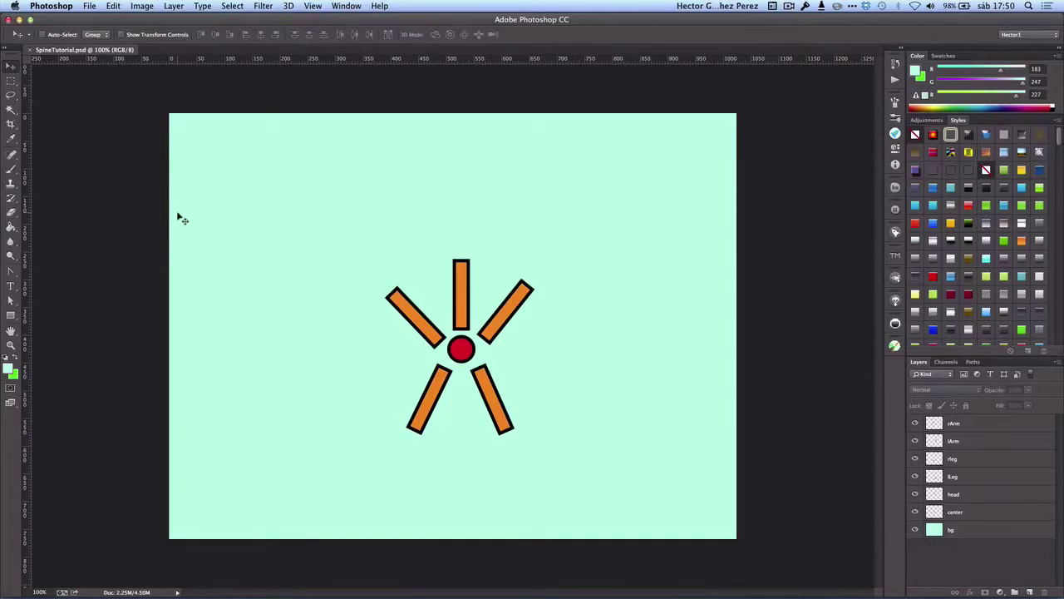
left_click(89, 7)
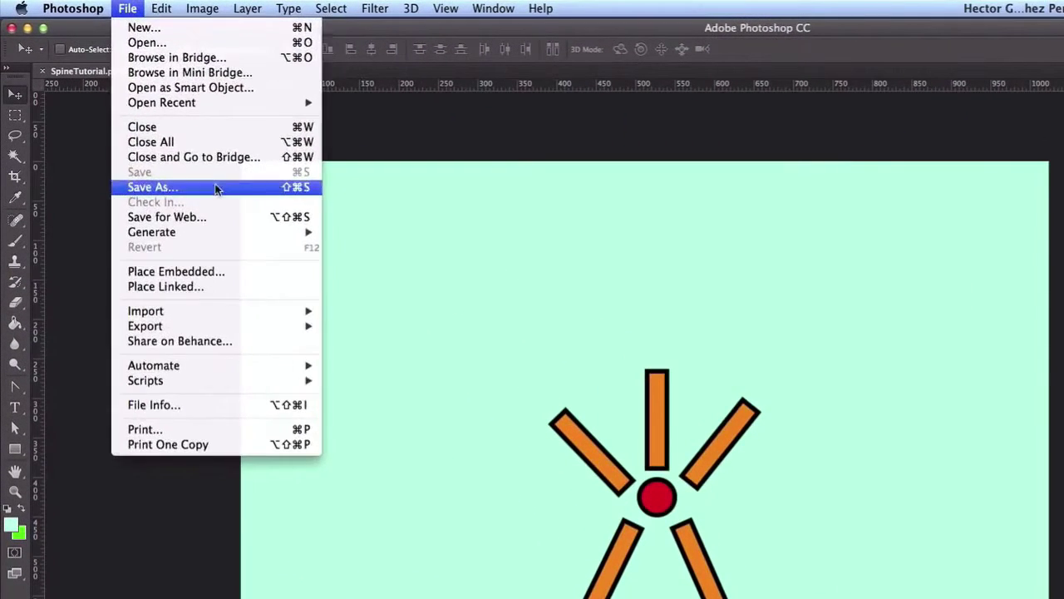
left_click(152, 131)
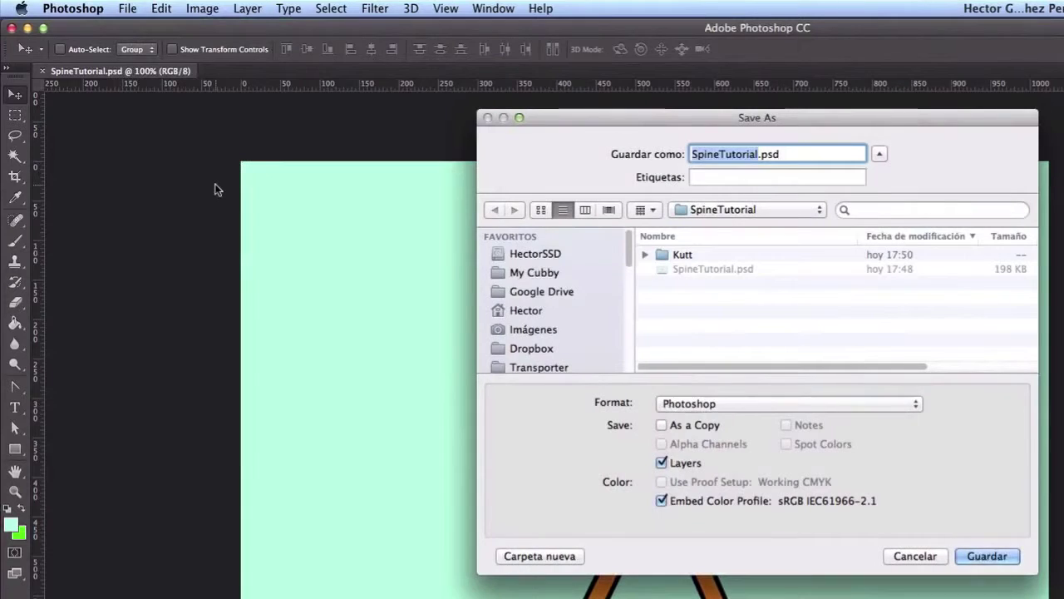
type("Character2")
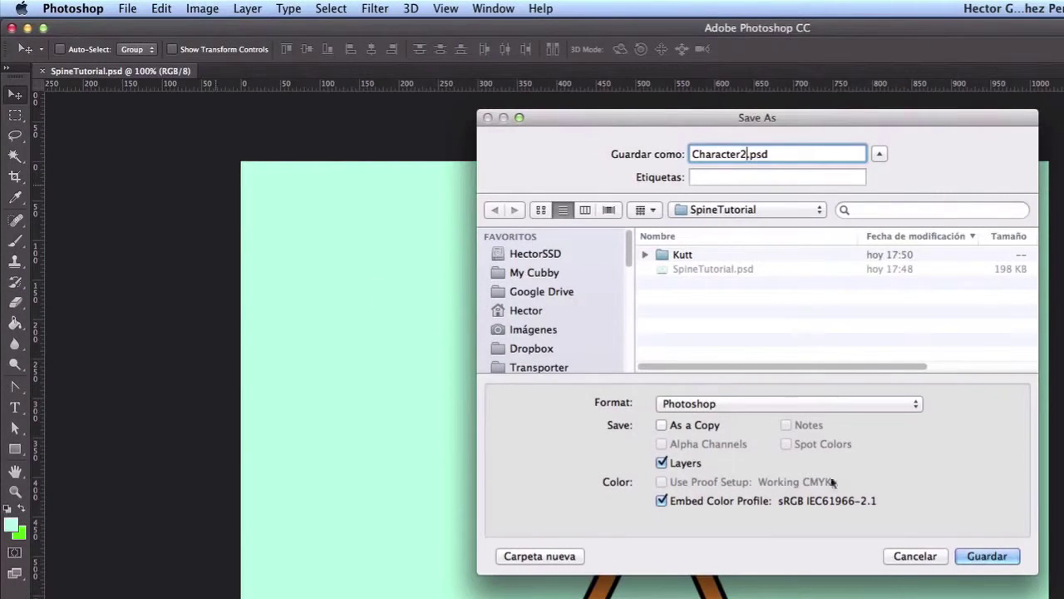
left_click(975, 557)
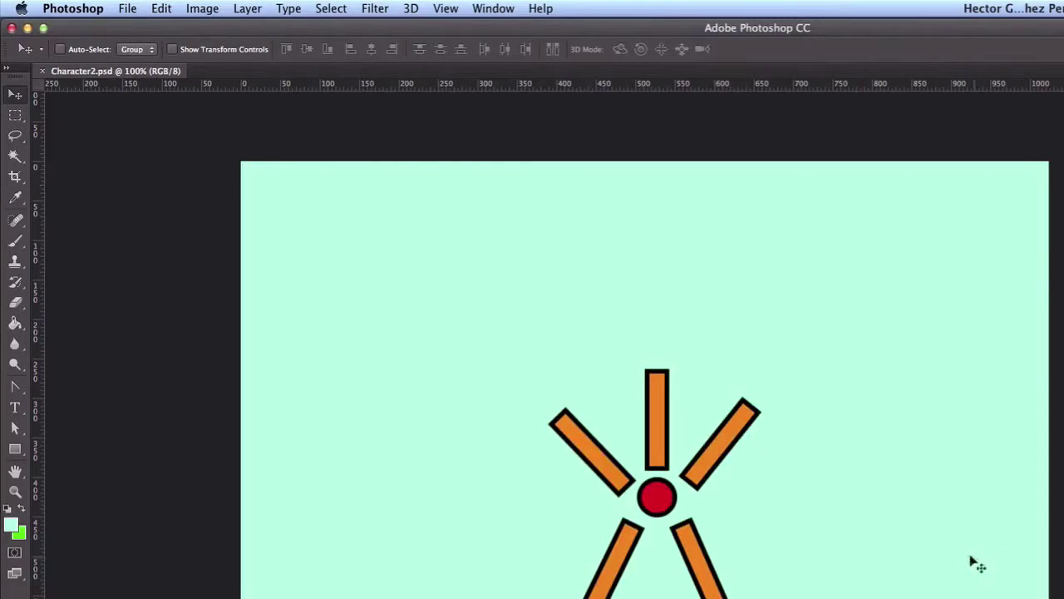
- Swap the foreground and background colors and fill the head, rArm and lArm layers' shapes with green using the Paint Bucket
left_click(22, 507)
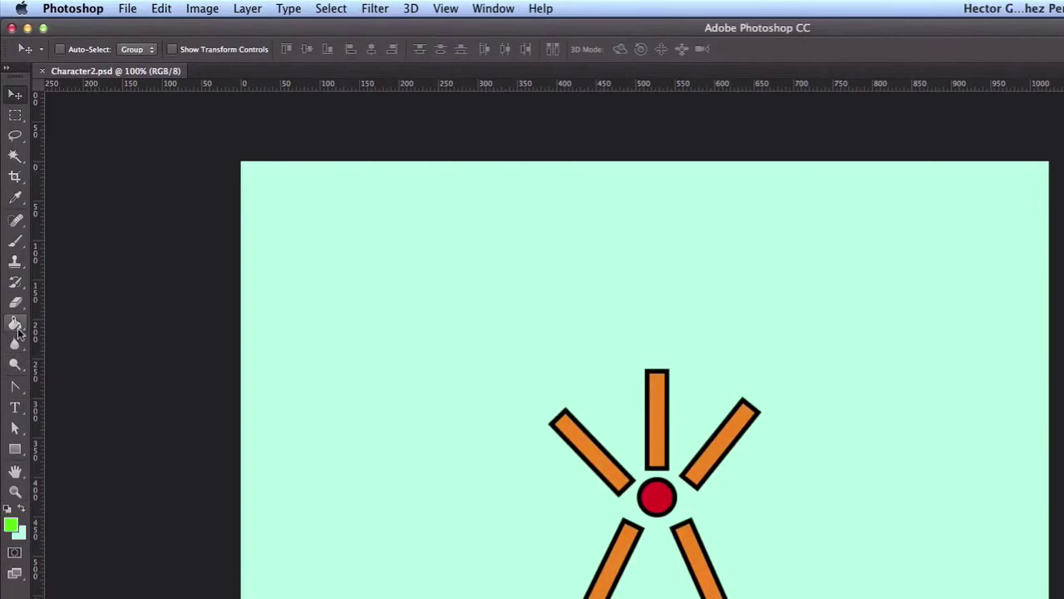
left_click_drag(15, 323, 81, 334)
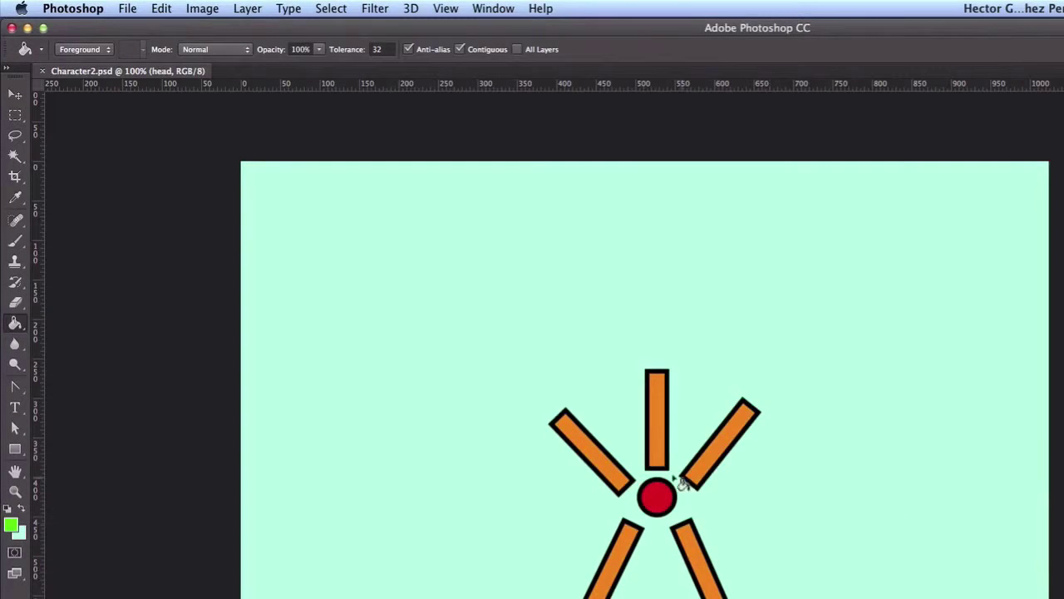
left_click(655, 428)
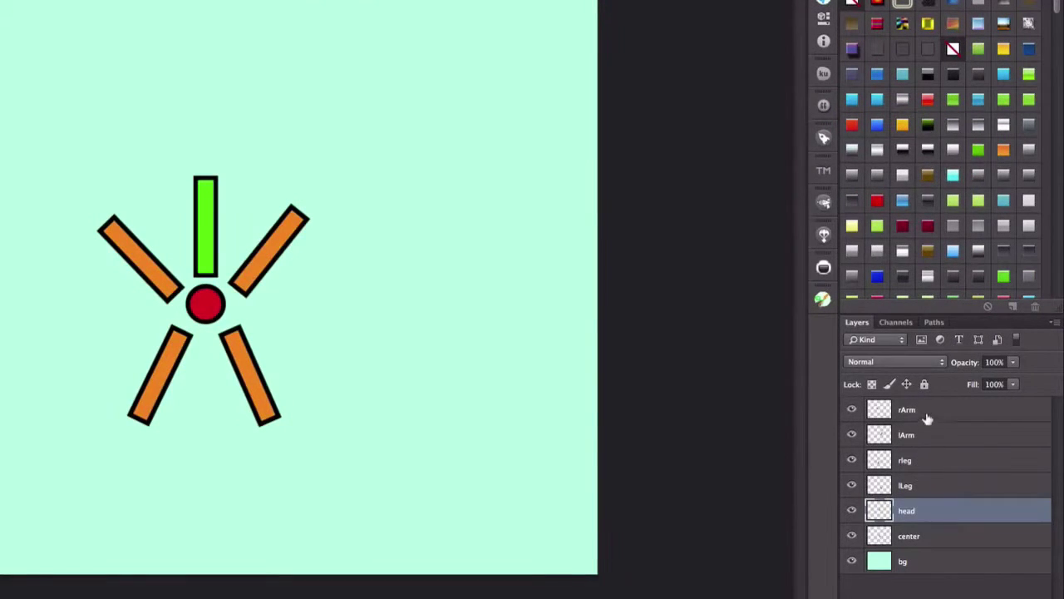
left_click(924, 413)
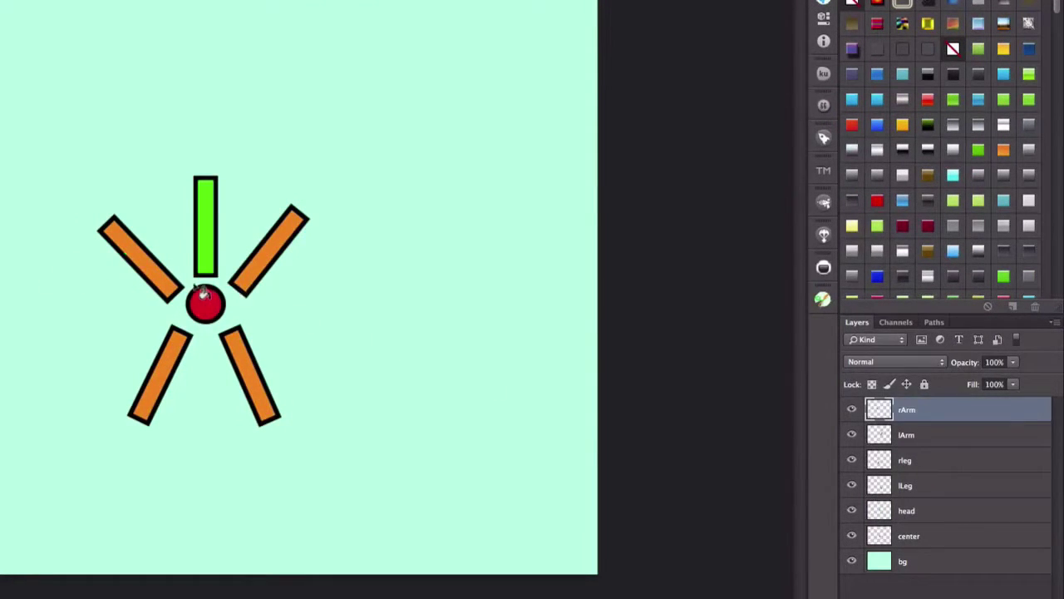
left_click(140, 259)
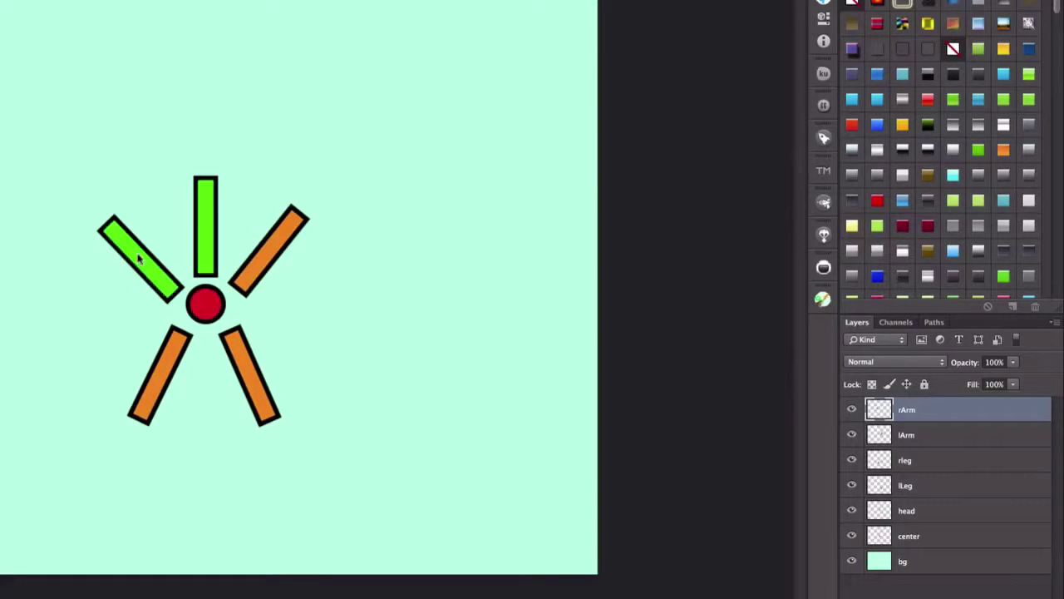
left_click(872, 436)
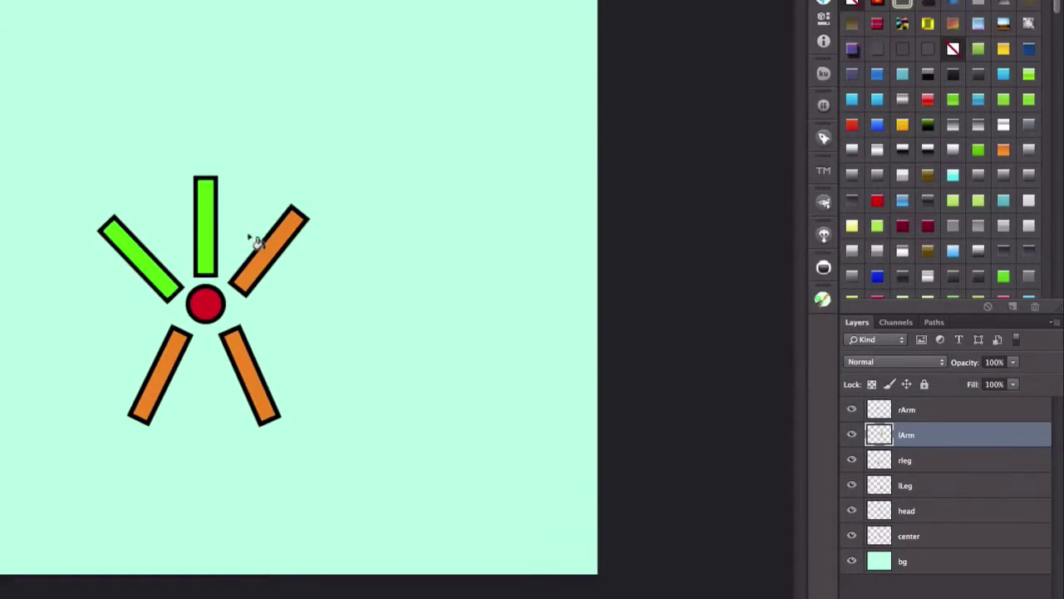
left_click(279, 246)
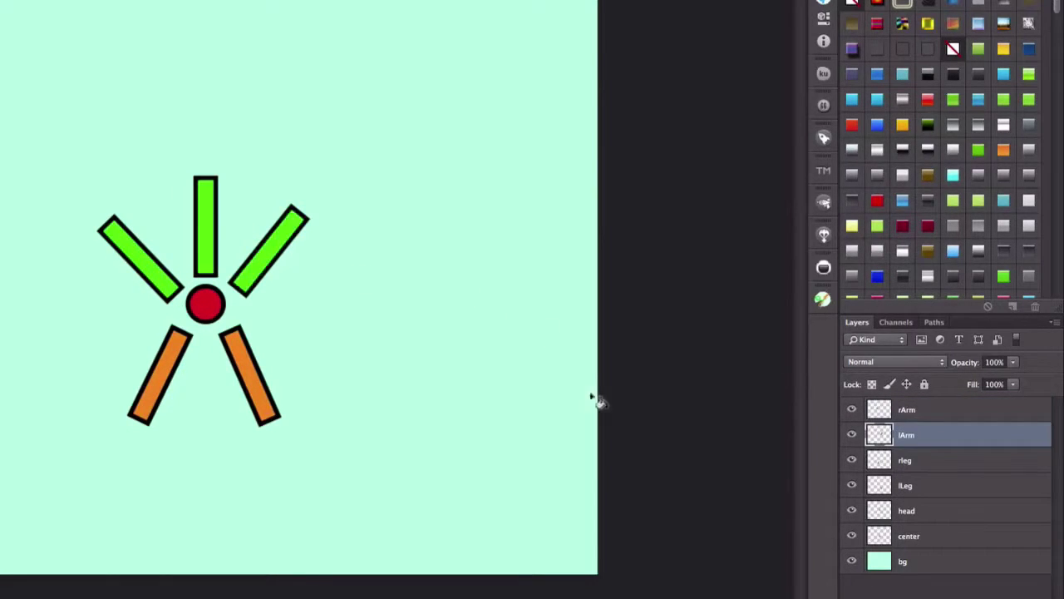
- Fill the figure's two legs with the same green, each on its own layer, rleg and lLeg
left_click(910, 464)
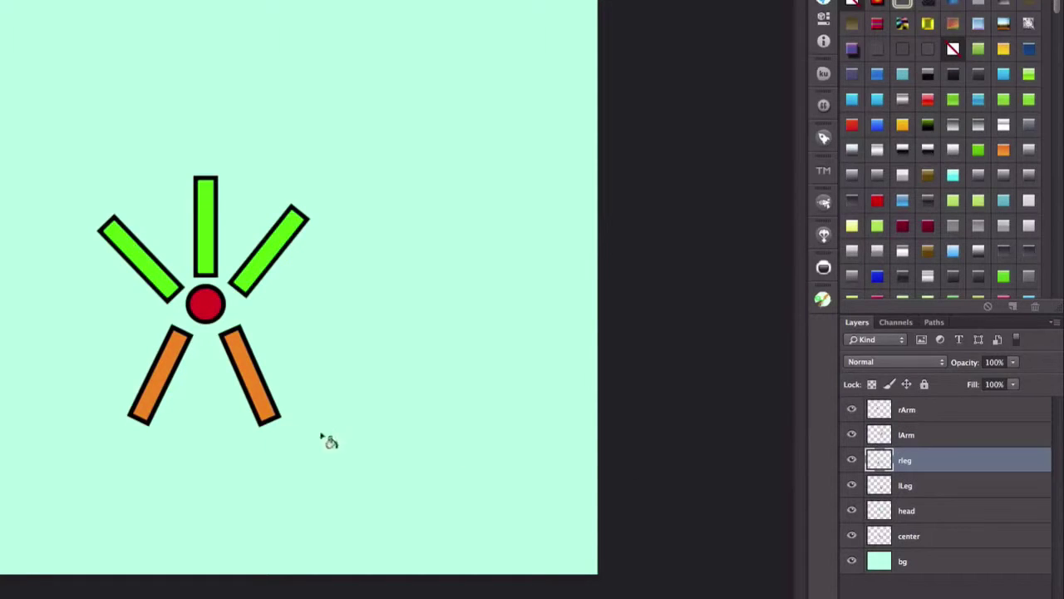
left_click(163, 373)
left_click(915, 490)
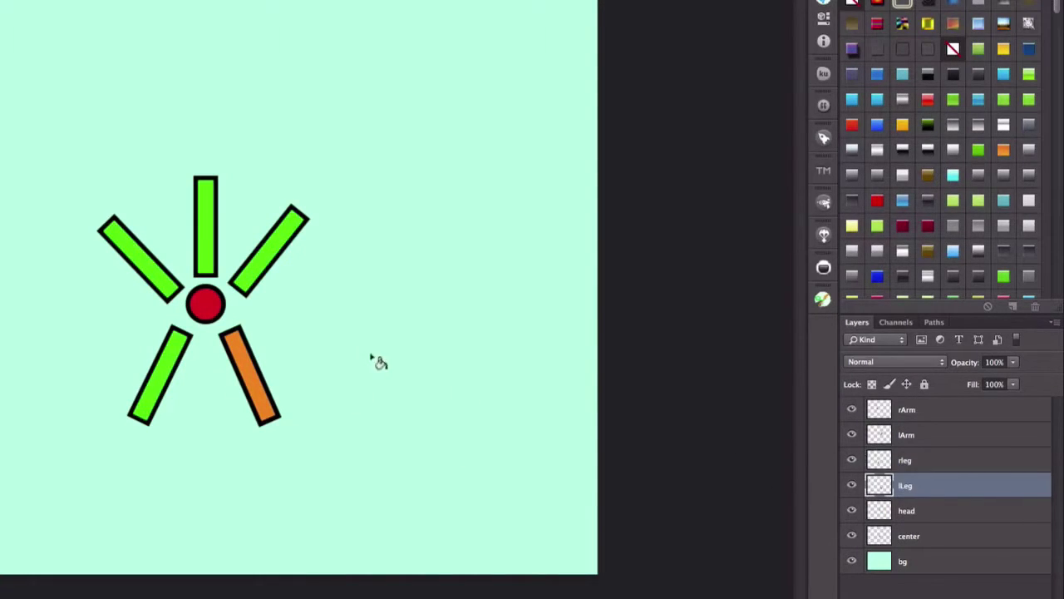
left_click(258, 376)
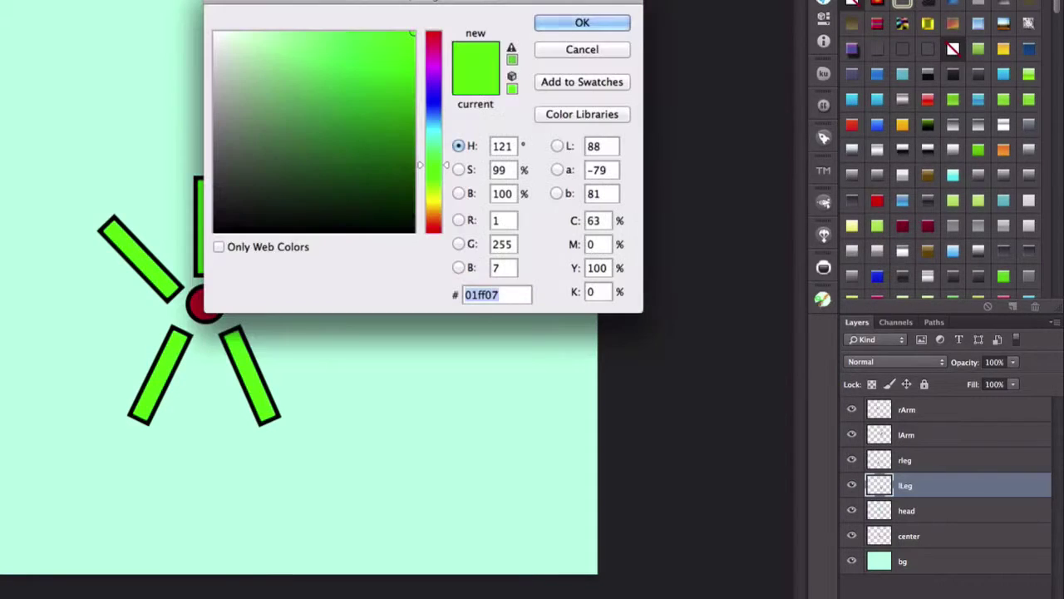
- Set the foreground color to pure blue and fill the circle on the center layer with it
left_click(441, 102)
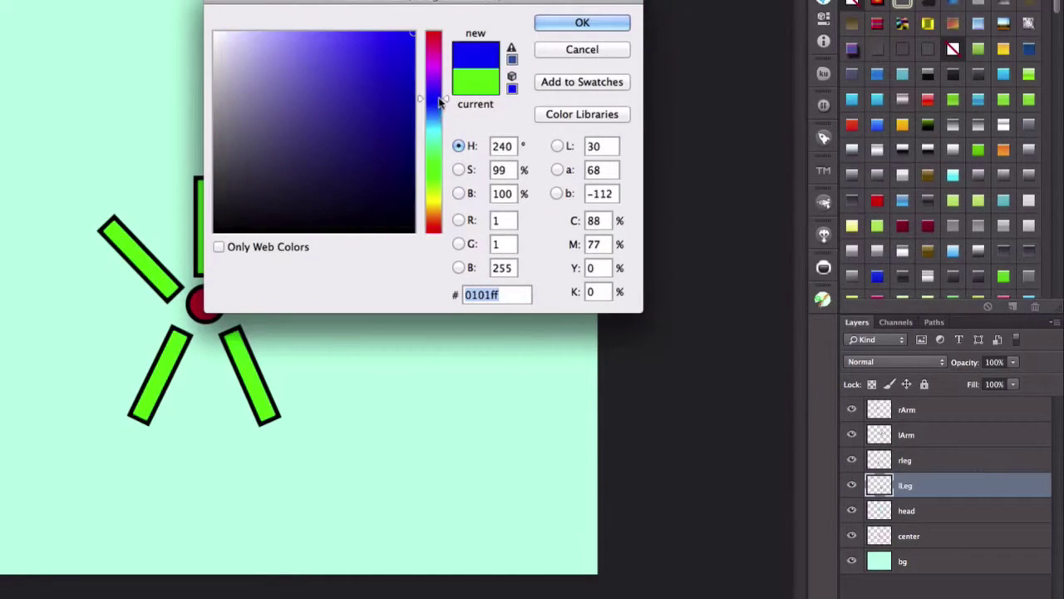
left_click(413, 35)
left_click(581, 23)
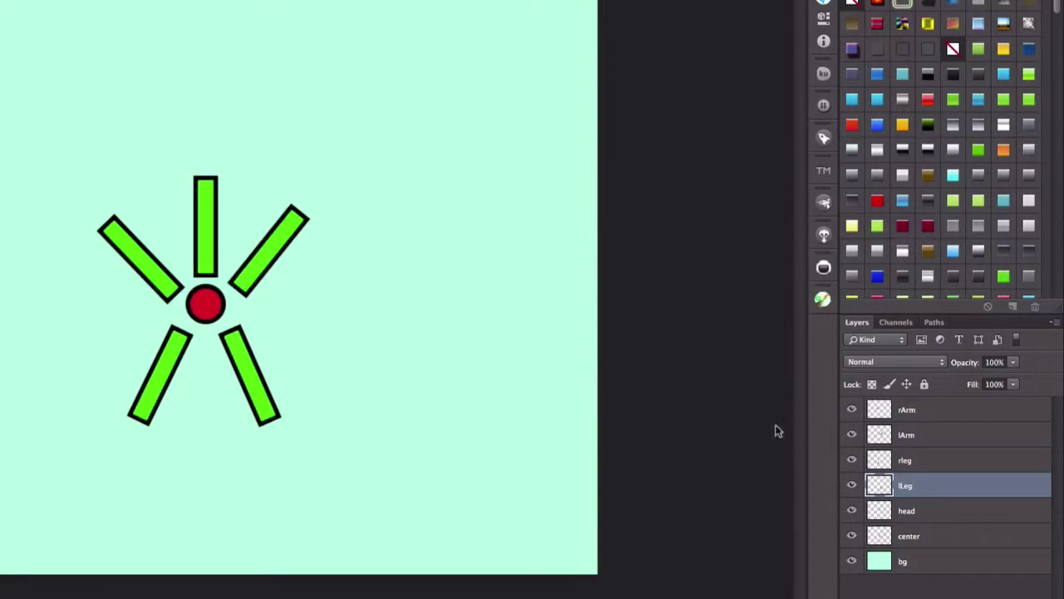
left_click(898, 537)
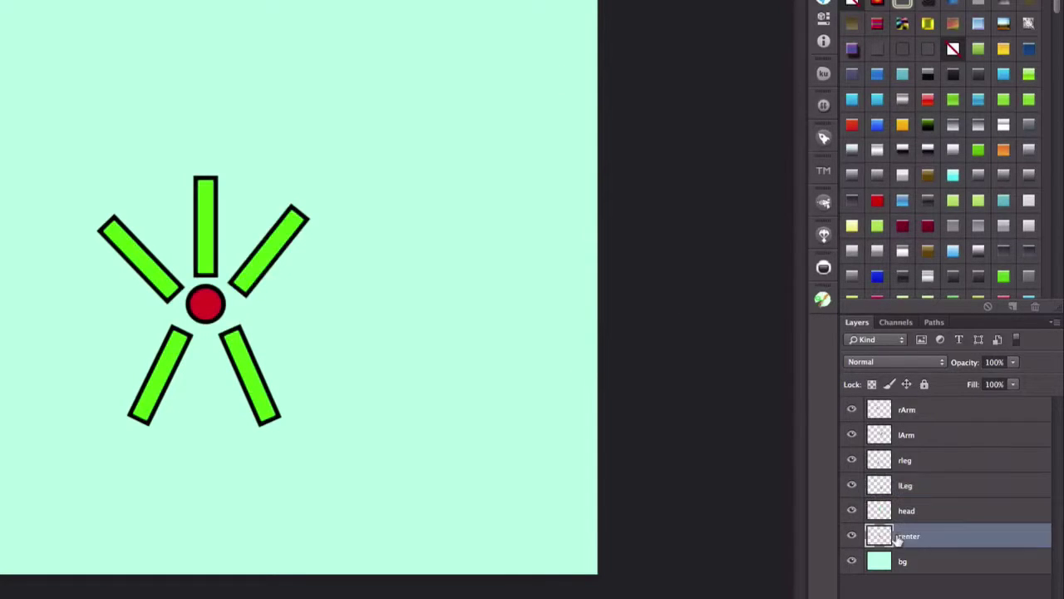
left_click(208, 303)
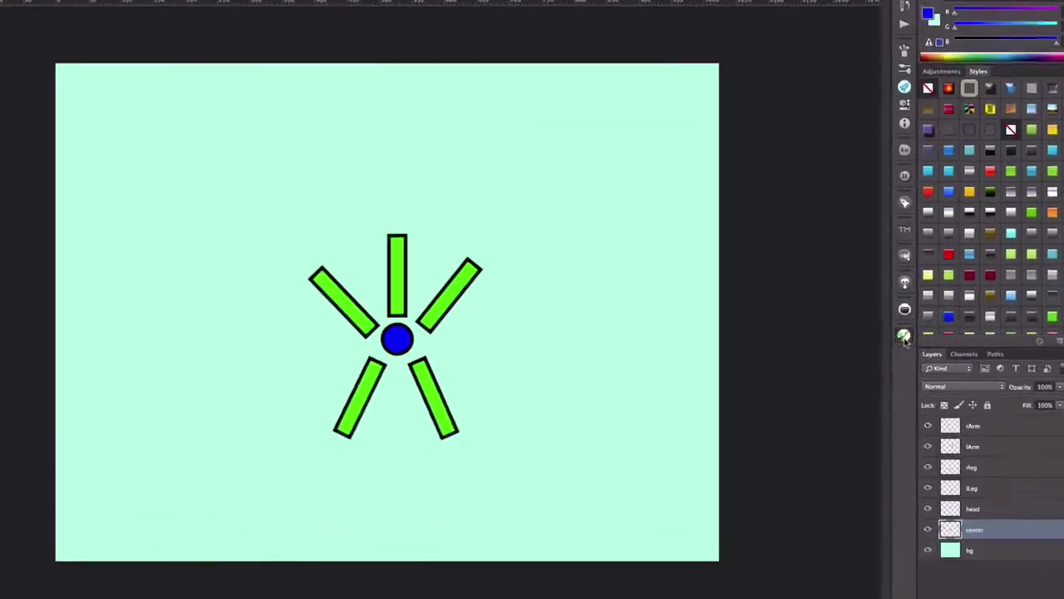
- Change the export prefix in the Kutt settings to greenGuy_, keeping iPad as the target device
left_click(895, 345)
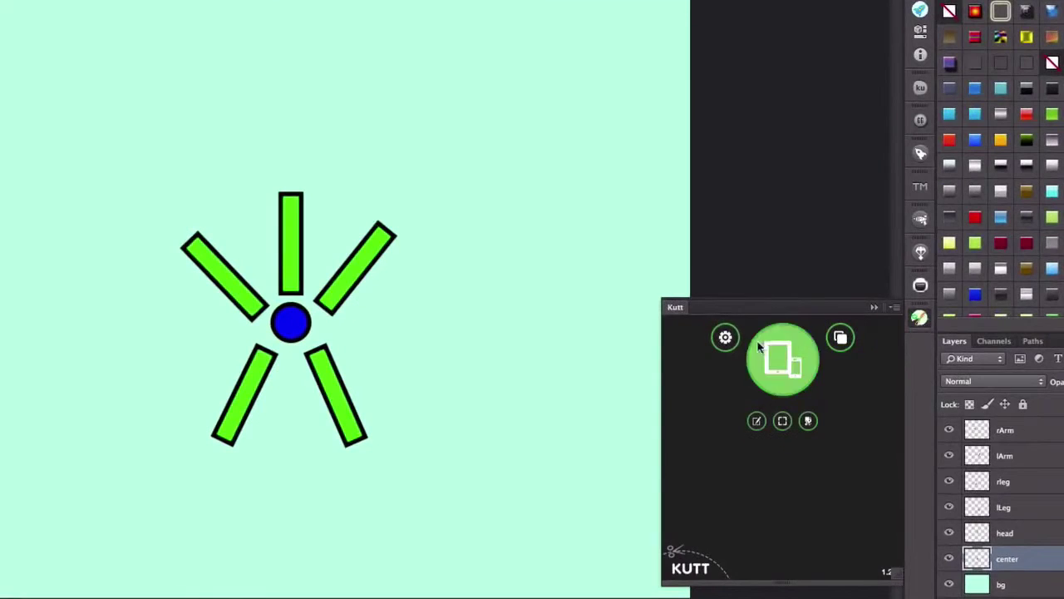
left_click(722, 339)
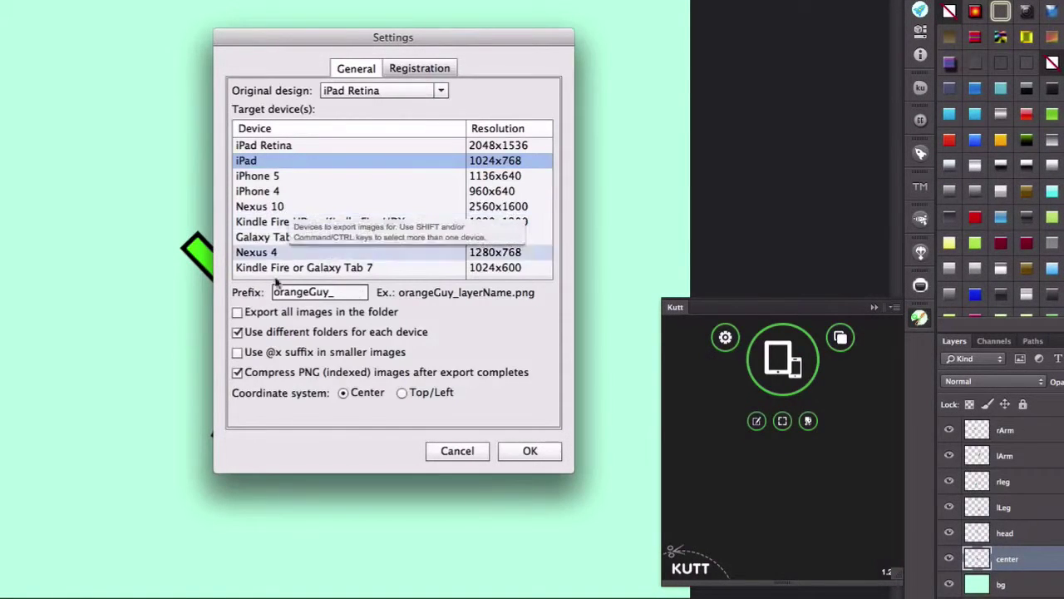
double_click(305, 293)
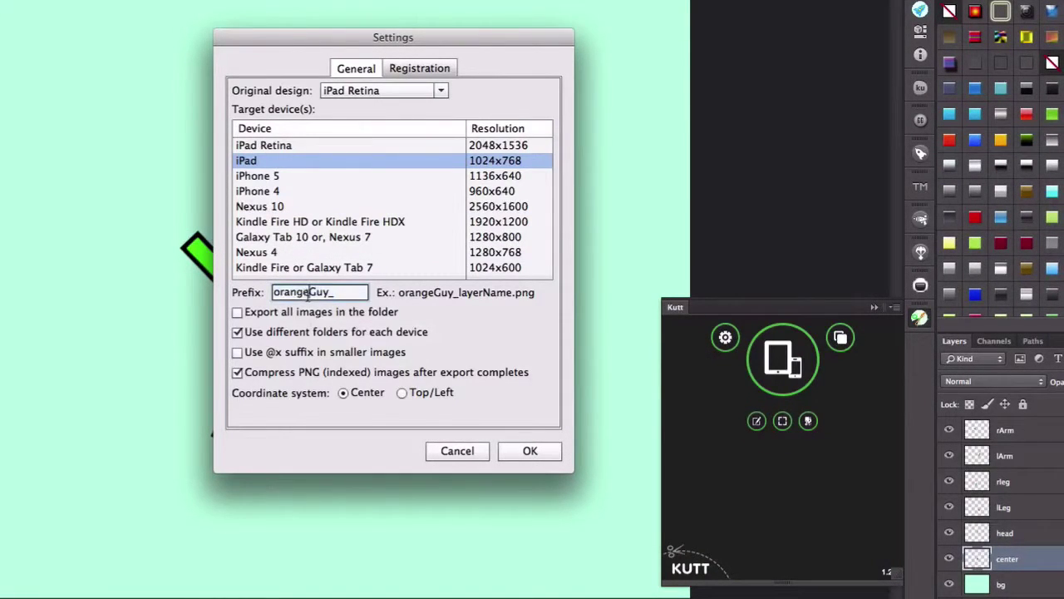
type("green")
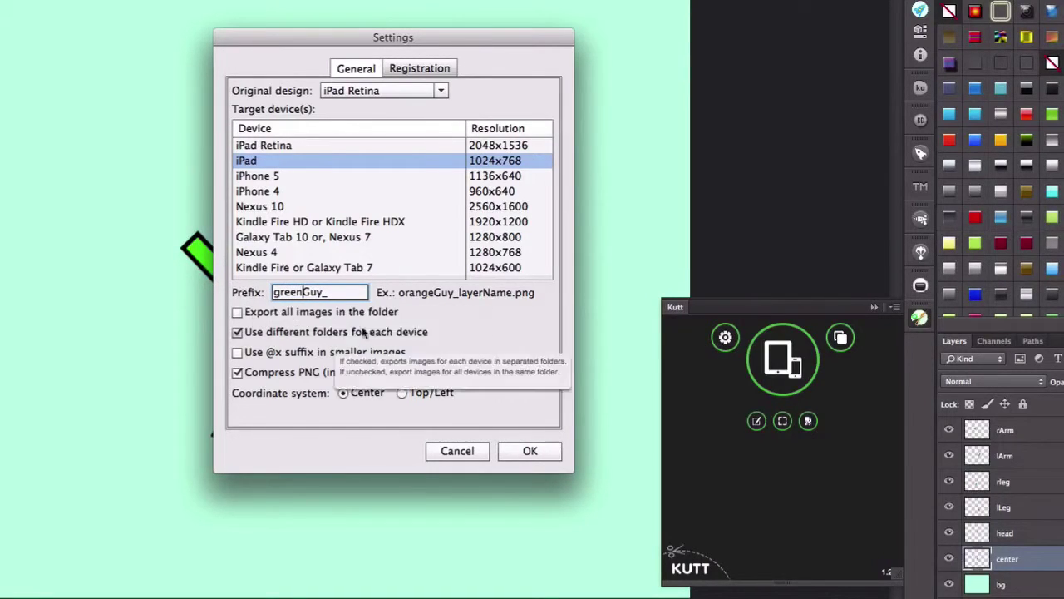
left_click(529, 450)
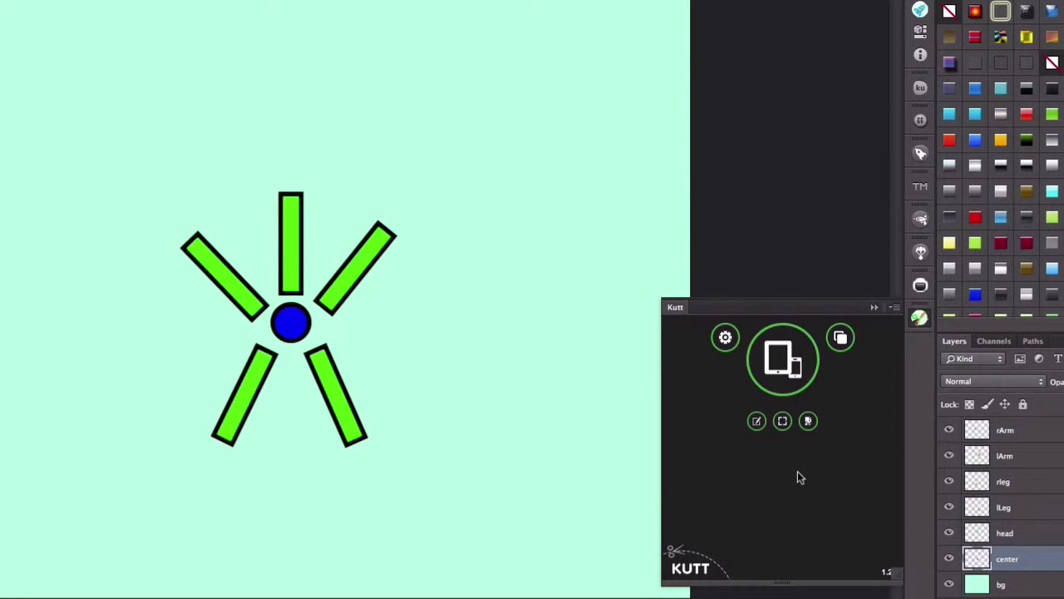
- Export the green character's layers as device images with Kutt and dismiss the completion messages
left_click(779, 362)
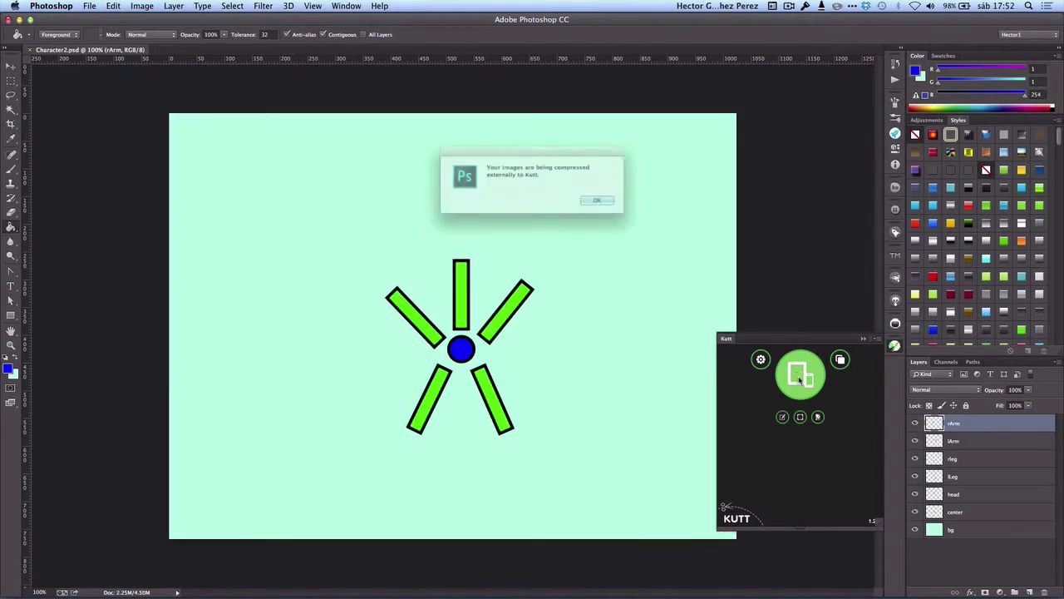
left_click(615, 206)
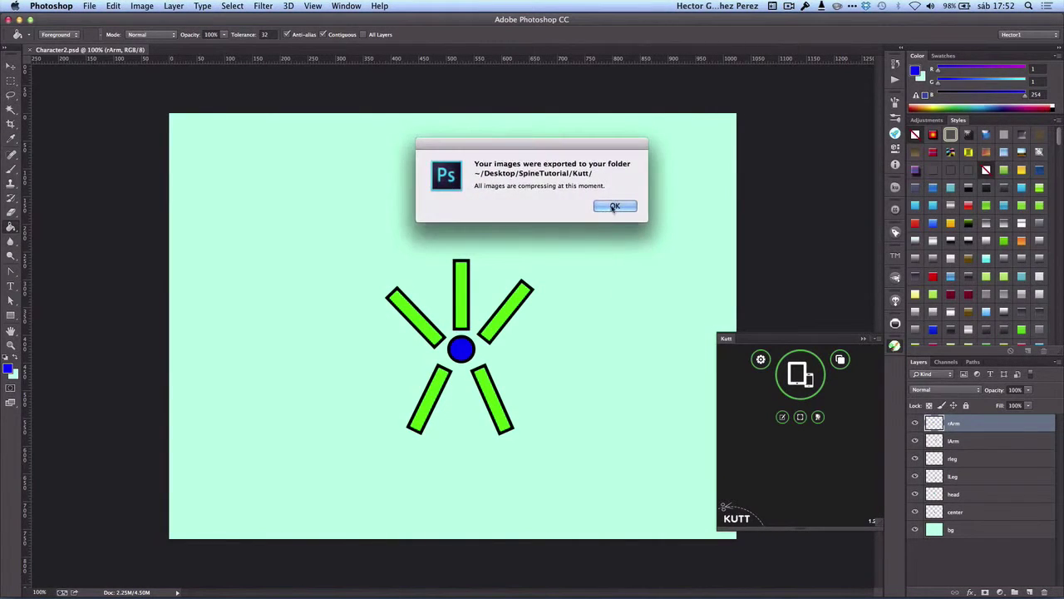
left_click(615, 206)
- Switch to the SpineTutorial folder in Finder and open Kutt, then iPad, to check the exported greenGuy and orangeGuy PNG files
left_click(19, 18)
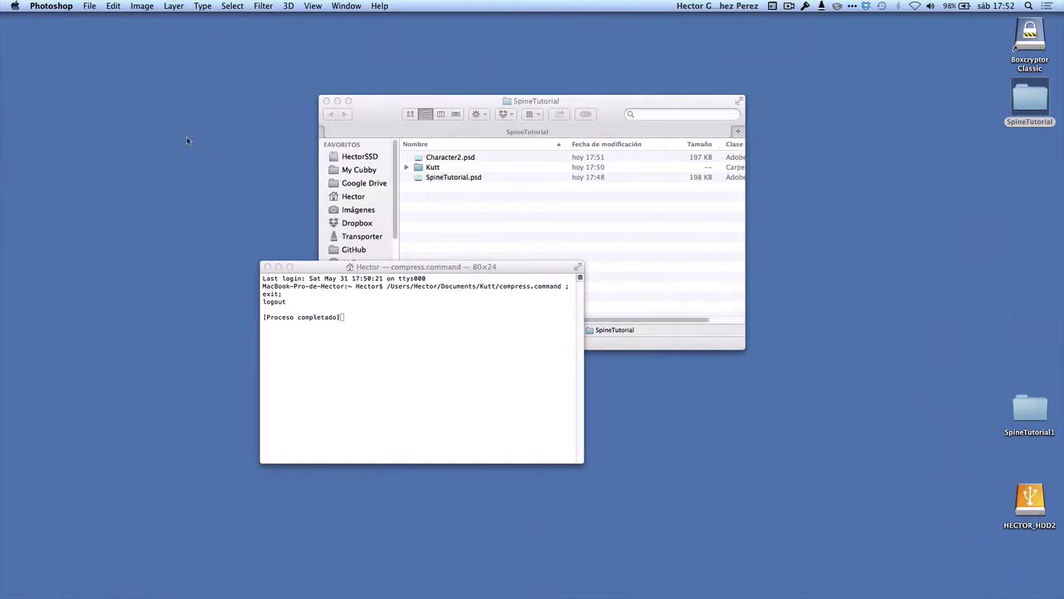
left_click(432, 235)
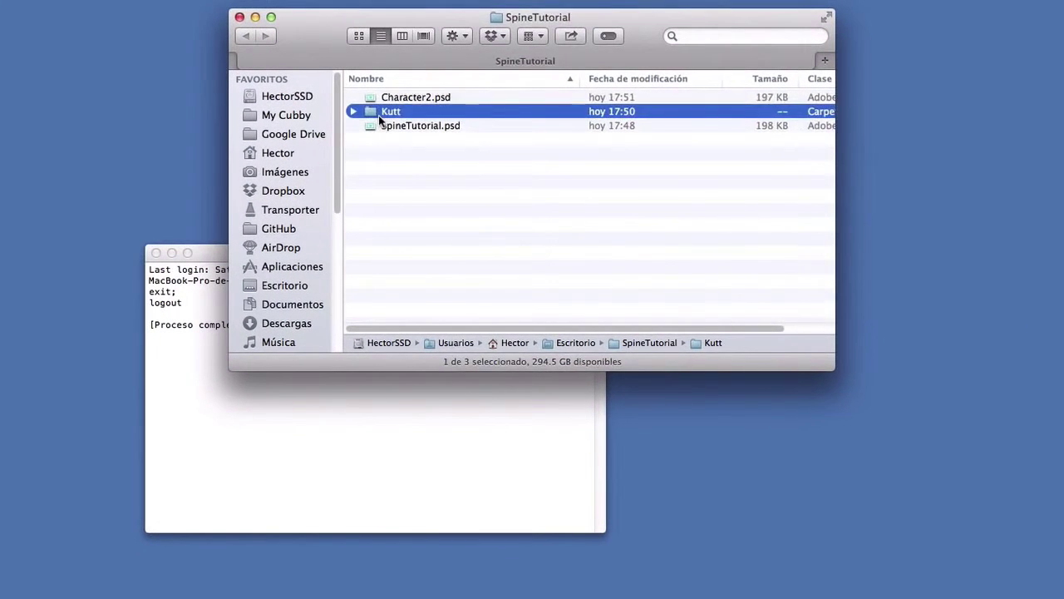
double_click(424, 169)
double_click(377, 115)
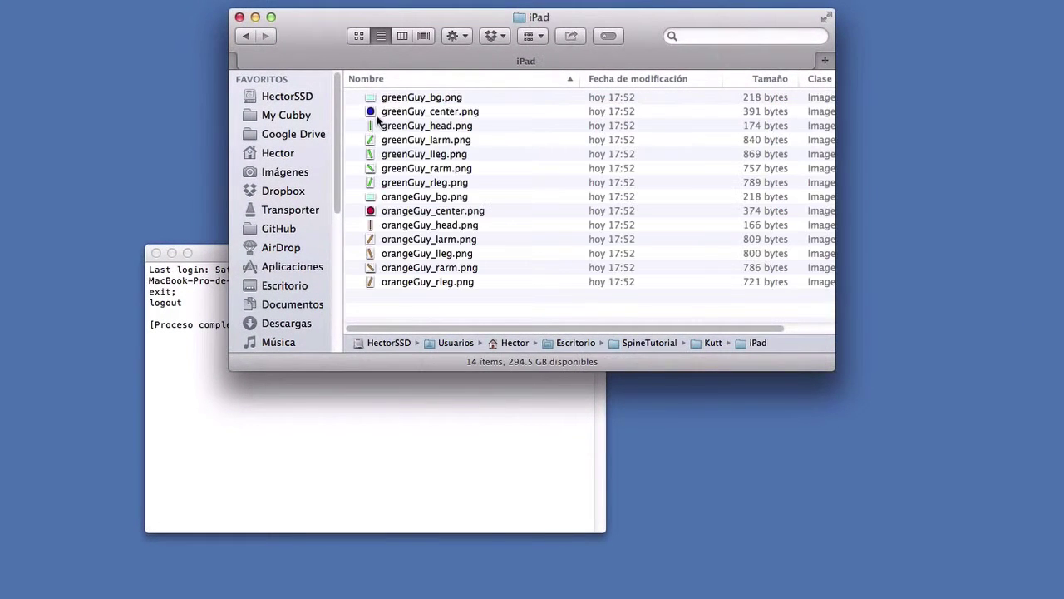
left_click(407, 170)
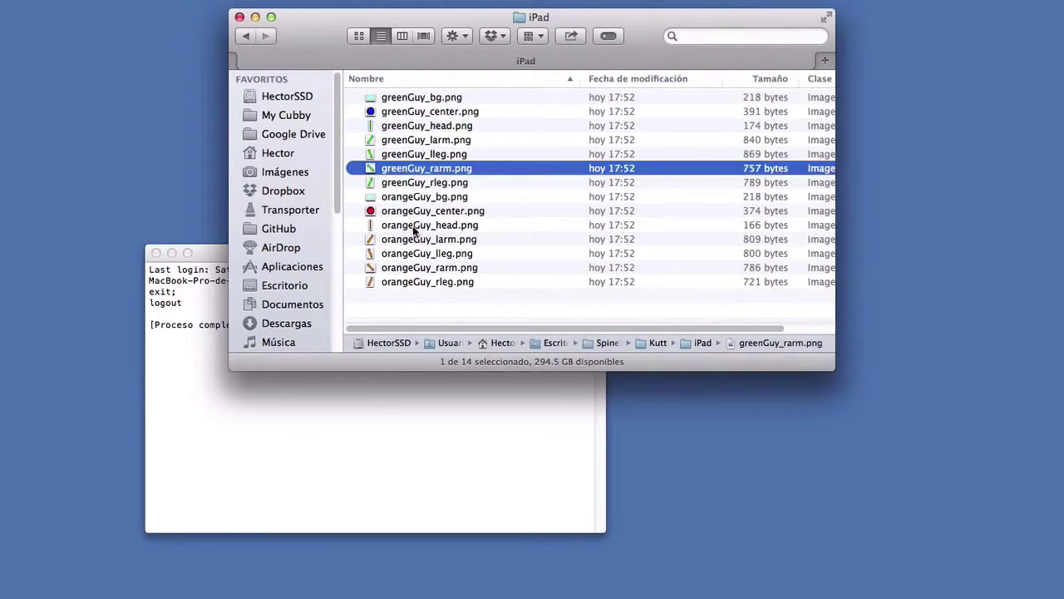
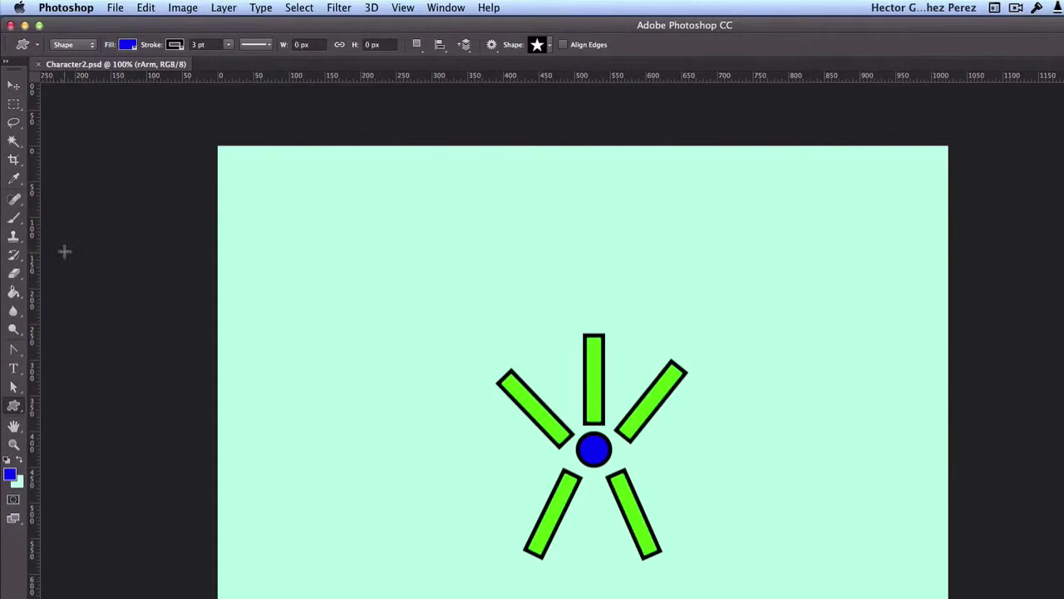
- Create a new transparent Photoshop document of 1024 x 768 pixels at 140 pixels/inch in RGB color
left_click(116, 9)
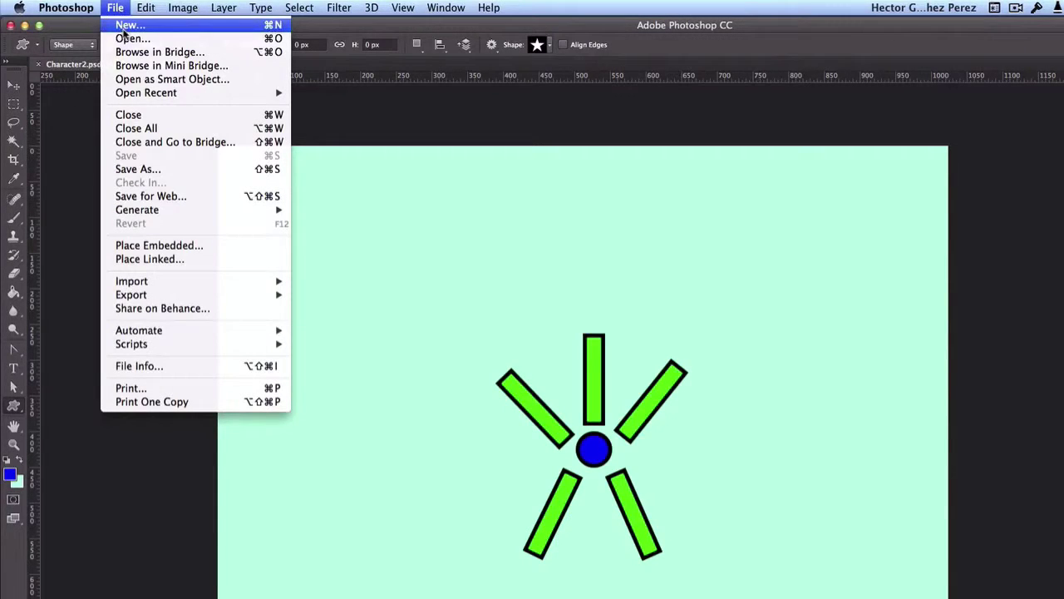
left_click(123, 26)
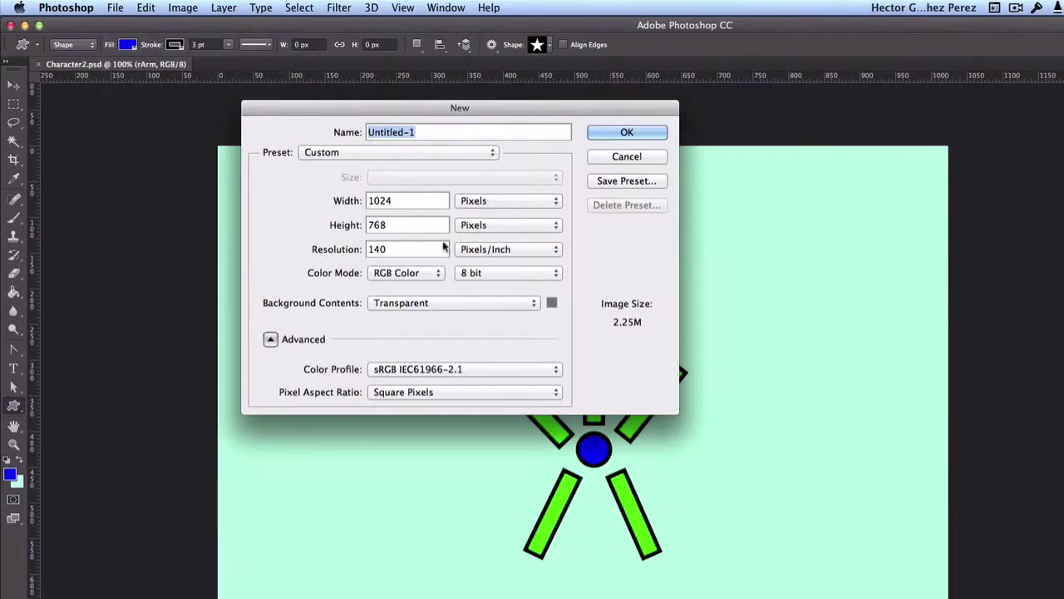
left_click(602, 131)
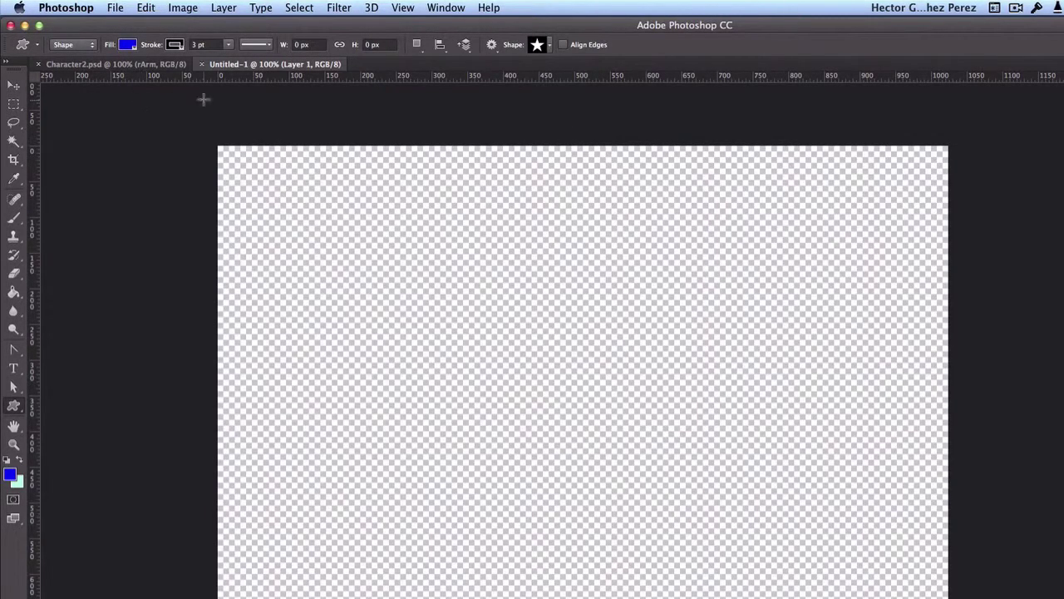
- Save the new document as tools.psd in Photoshop format in the SpineTutorial folder
left_click(115, 10)
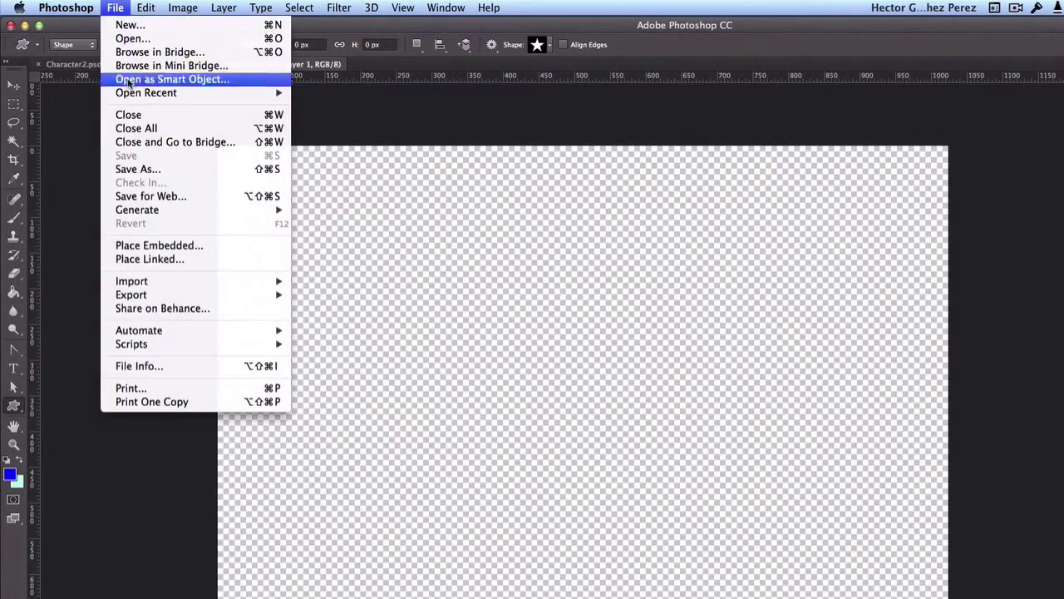
left_click(146, 168)
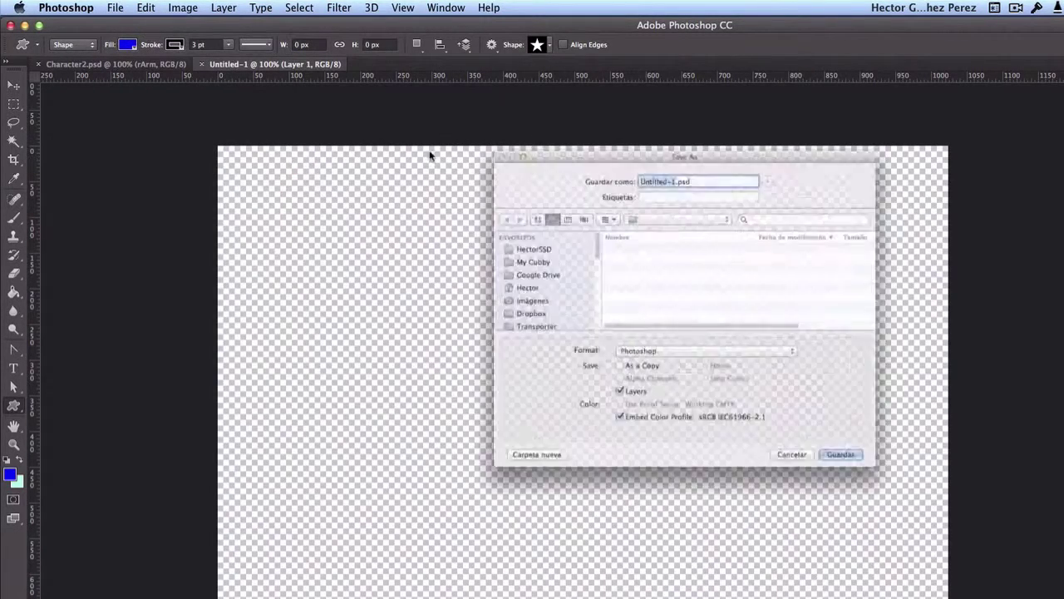
type("tools")
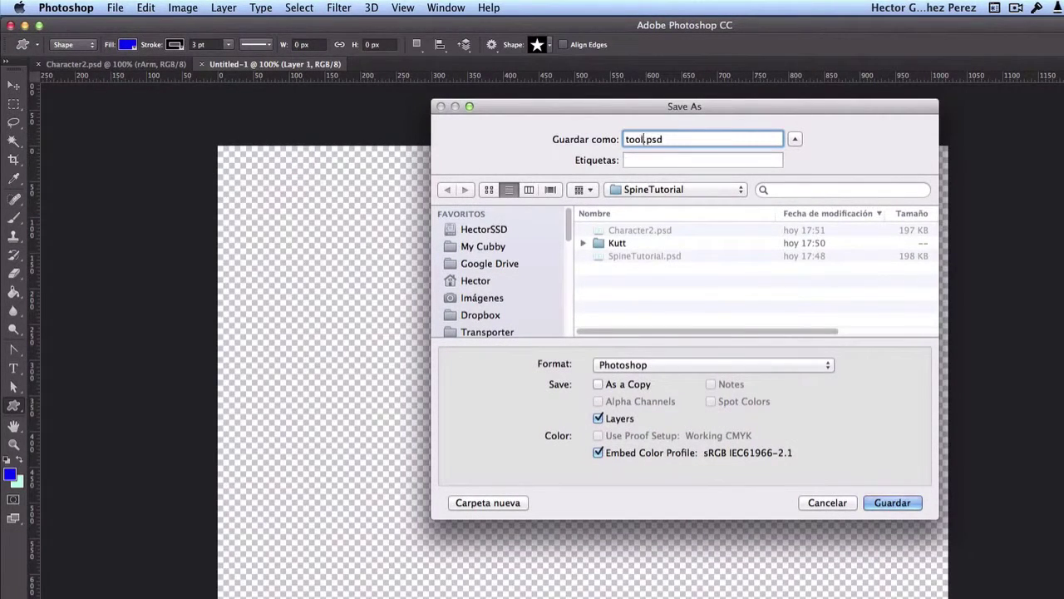
left_click(914, 504)
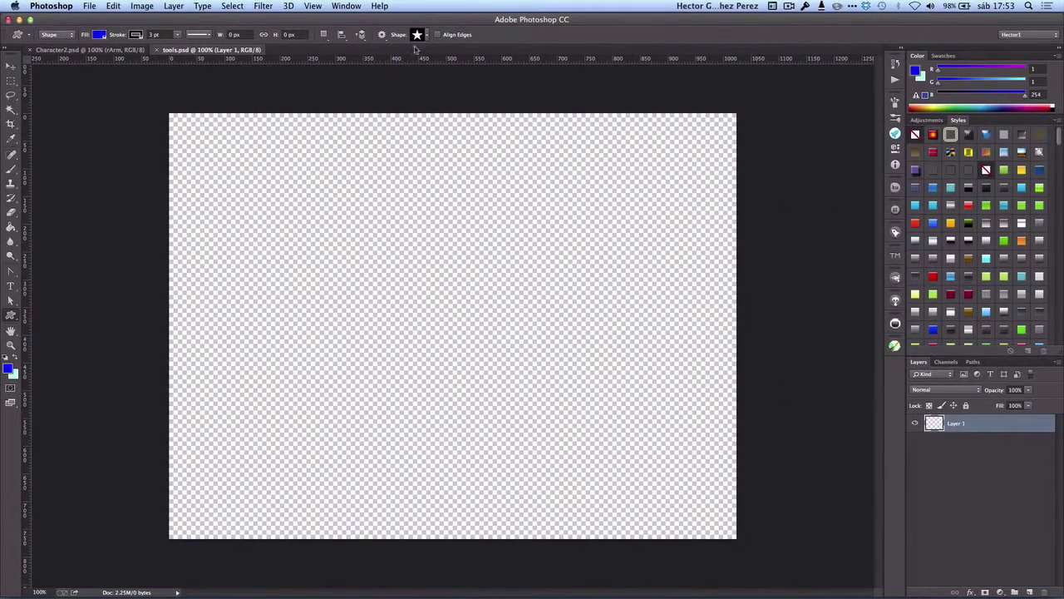
- Browse the custom shape library and choose the lightning bolt shape
left_click(427, 35)
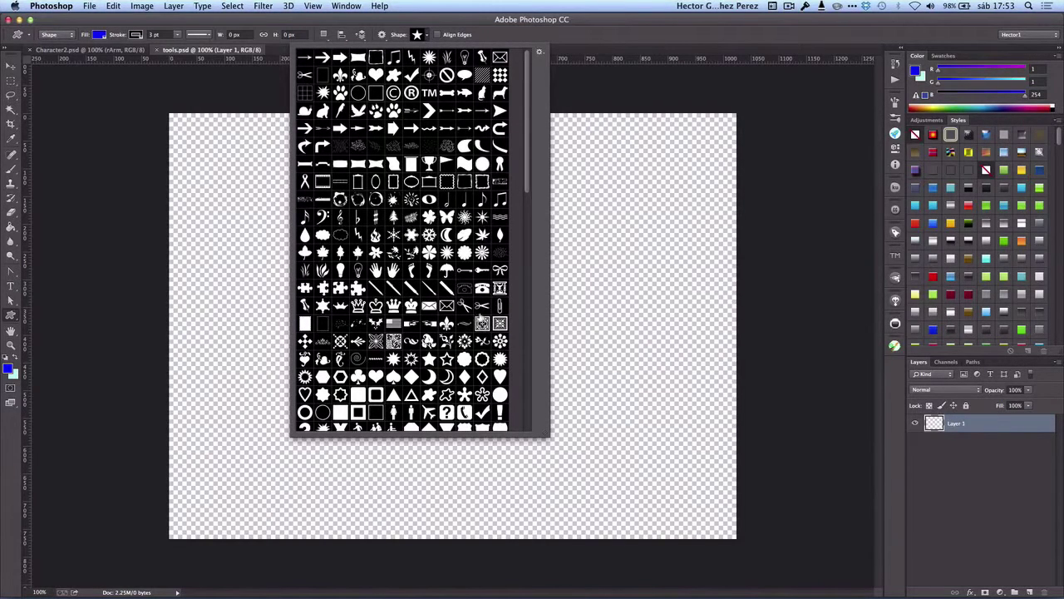
scroll(482, 323, "down", 10)
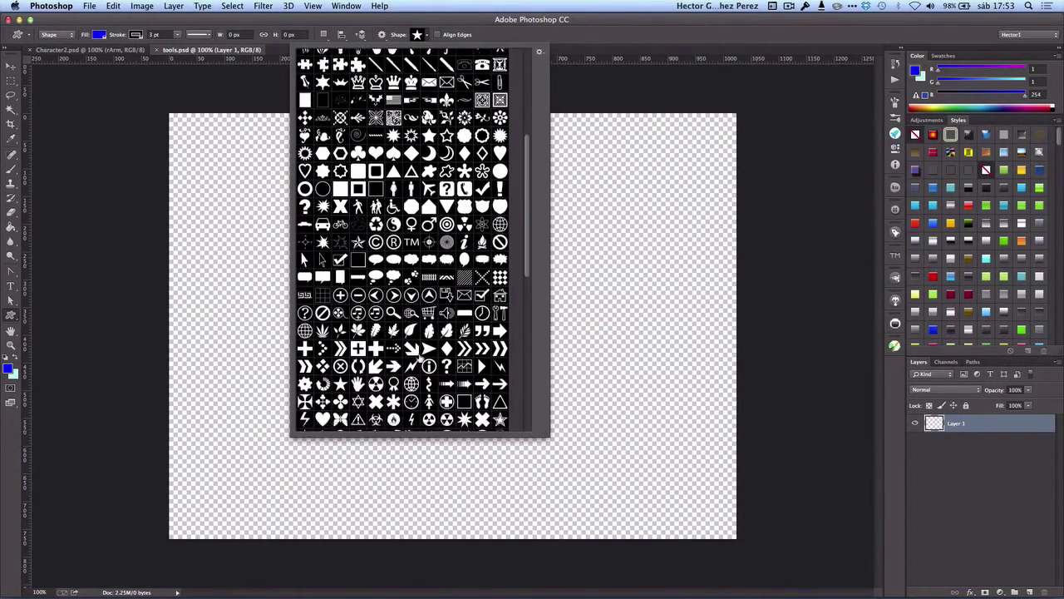
scroll(418, 359, "down", 7)
scroll(423, 358, "down", 10)
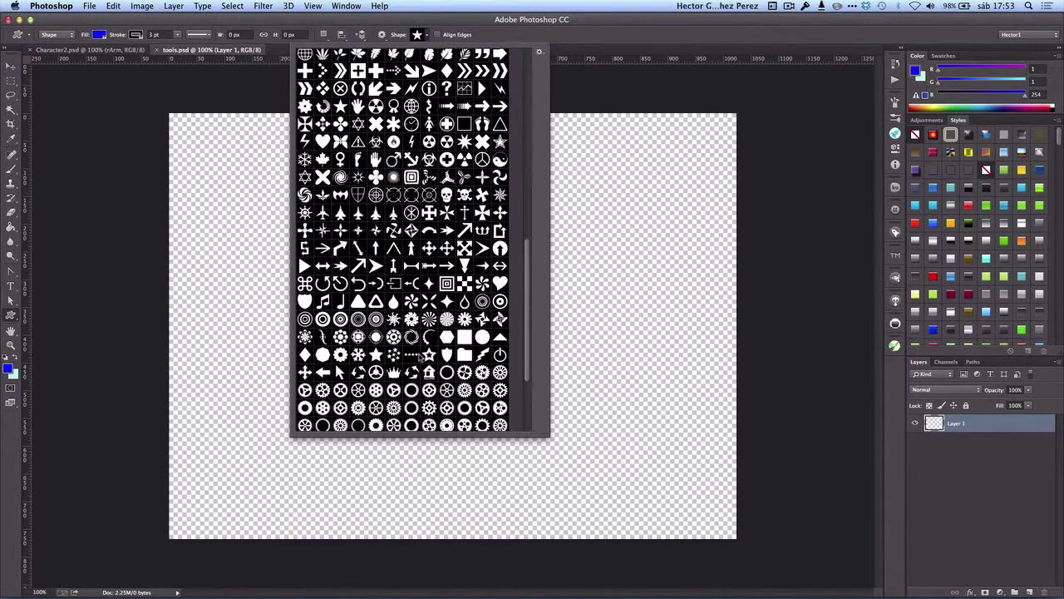
scroll(423, 358, "up", 20)
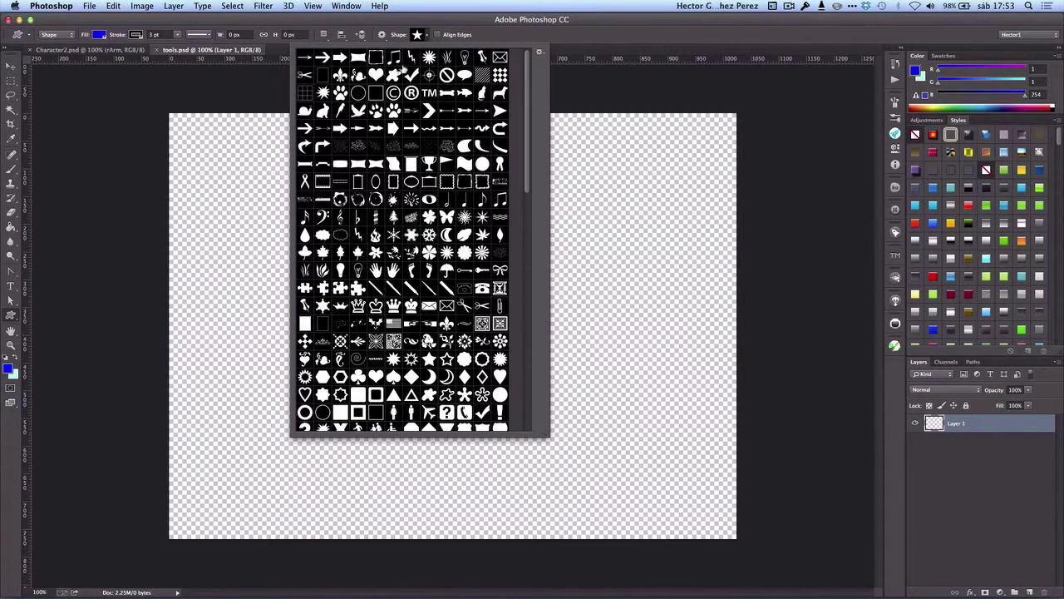
left_click(411, 57)
left_click(581, 32)
- Set the foreground color to yellow, RGB 242, 228, 10, and return to the Custom Shape tool
left_click(9, 369)
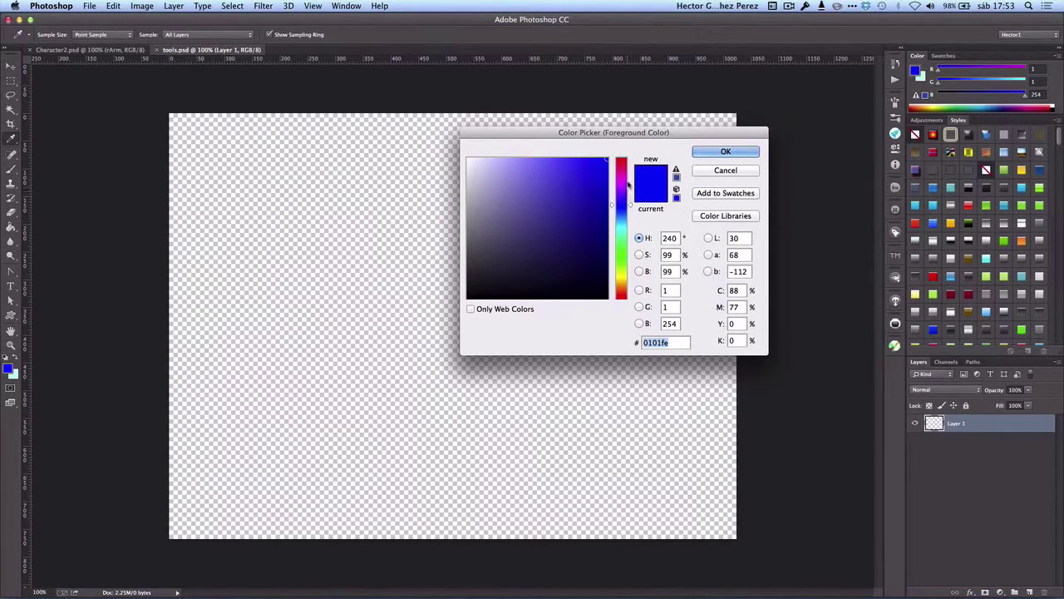
left_click(625, 273)
left_click_drag(626, 272, 625, 277)
left_click(590, 182)
left_click_drag(590, 182, 602, 164)
key("Return")
key("u")
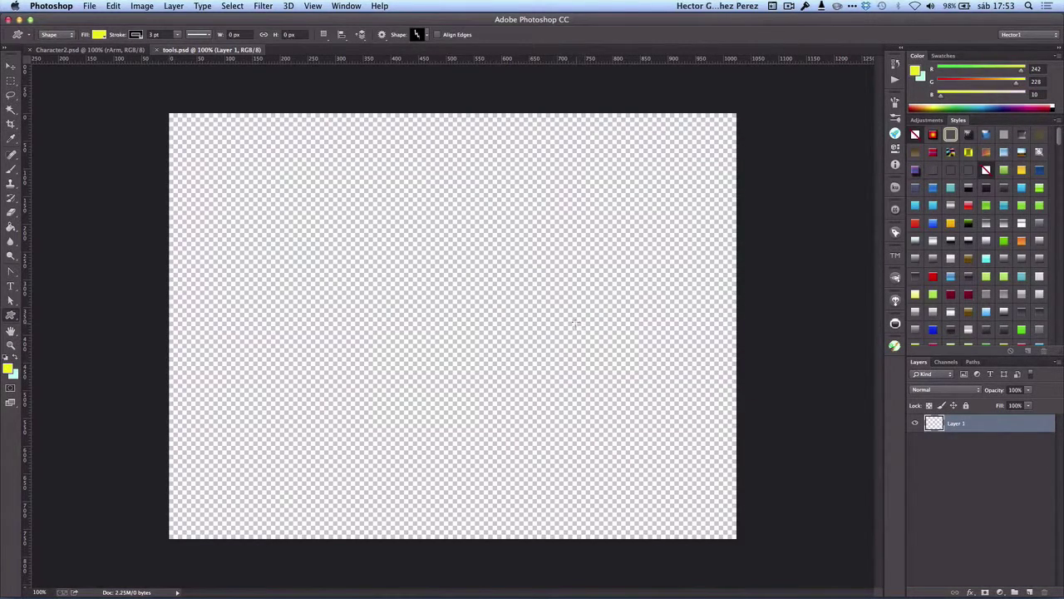
- Draw a lightning bolt about 49 x 233 px, and transform it to 93.61% width, -112.69% height and 169.72° rotation
left_click_drag(575, 324, 598, 442)
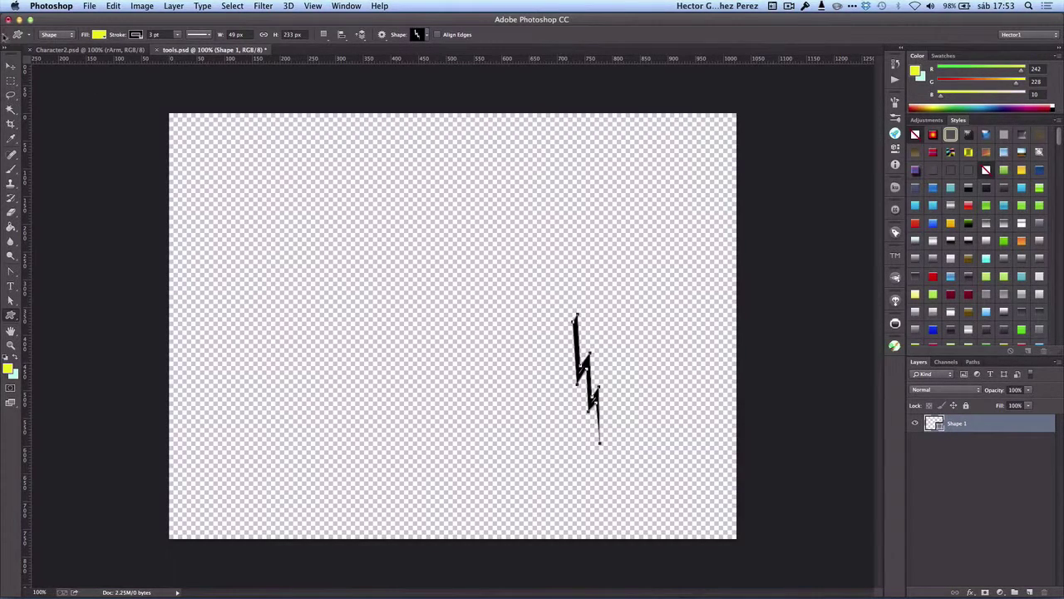
left_click(11, 66)
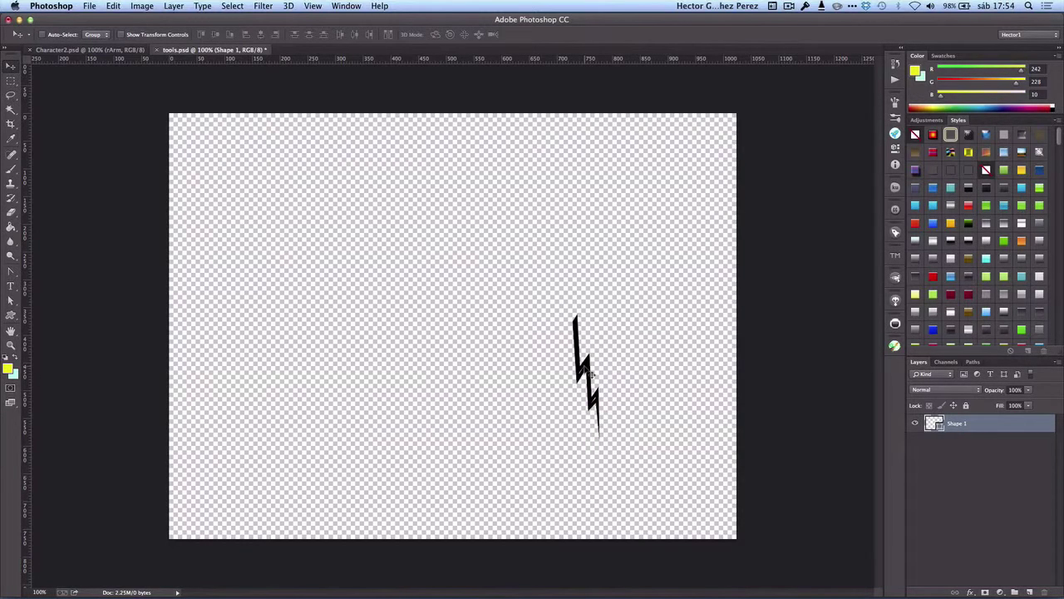
key("super+t")
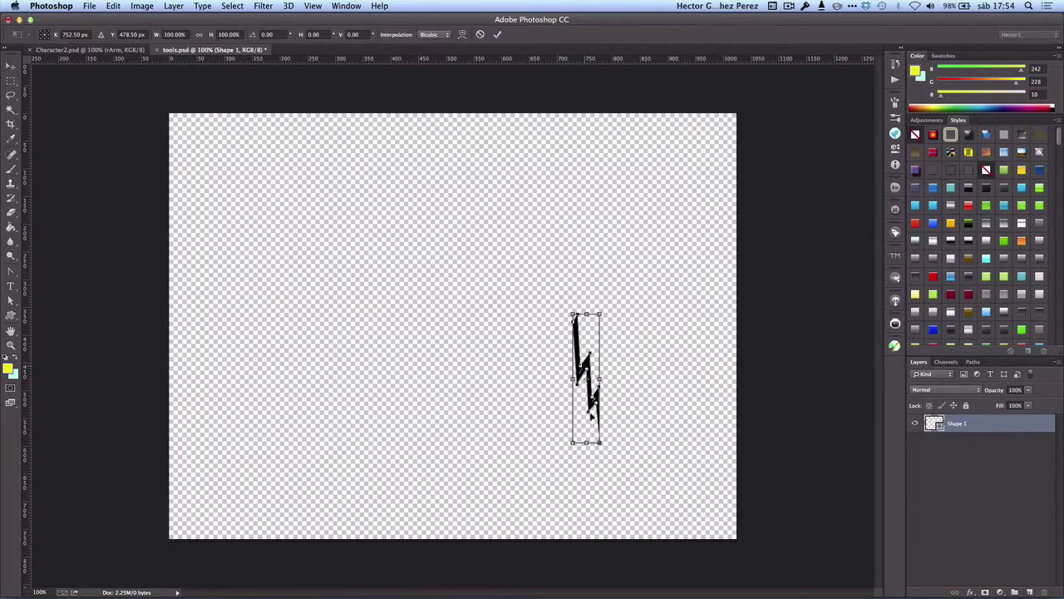
left_click_drag(595, 449, 569, 285)
left_click_drag(574, 377, 630, 363)
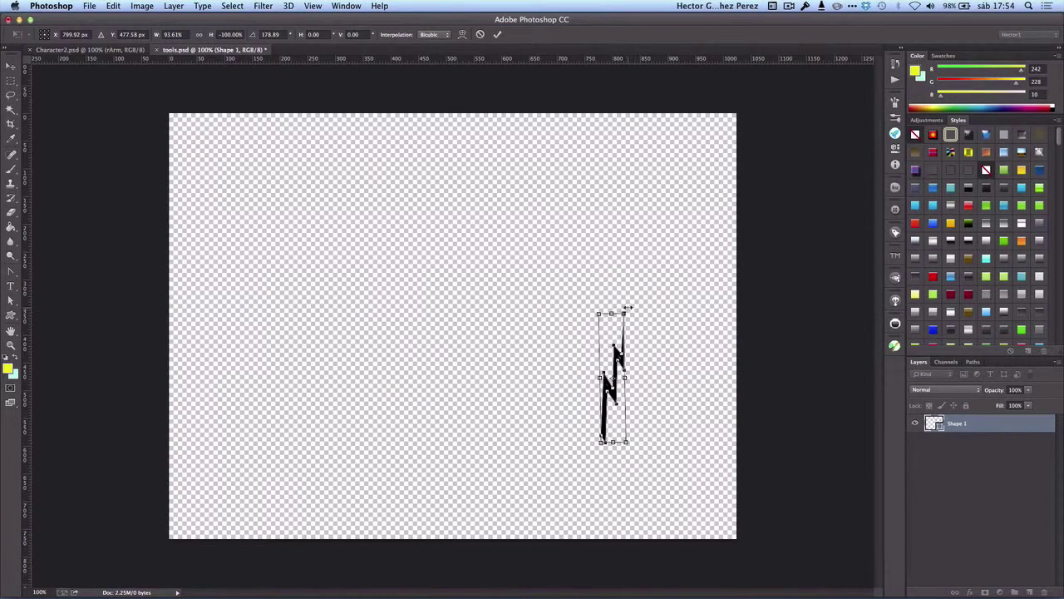
left_click_drag(633, 302, 597, 298)
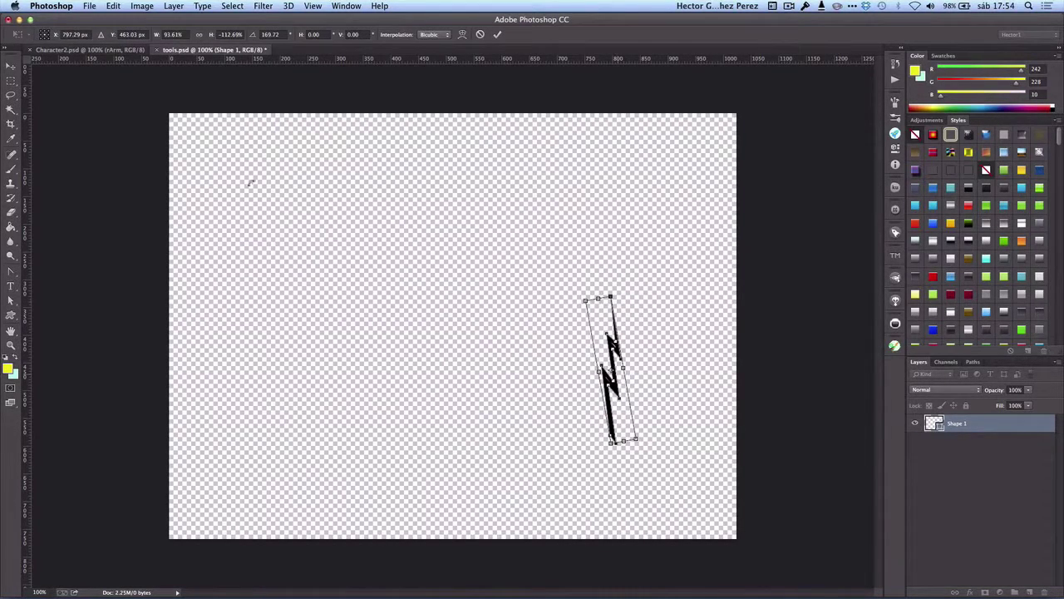
left_click(497, 34)
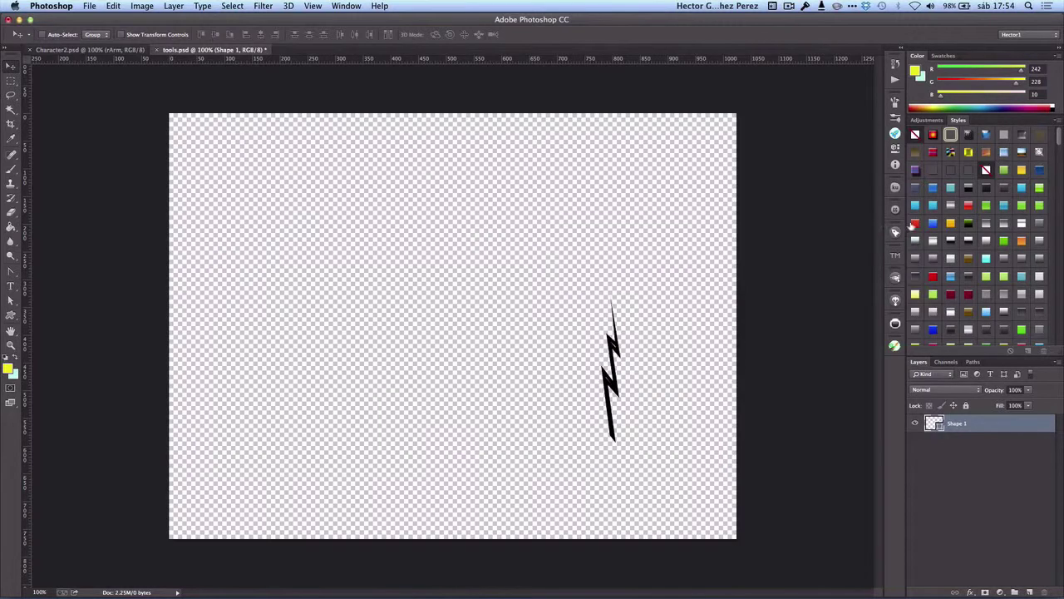
- Apply the glossy red style preset to the lightning bolt and reduce its stroke effect to 1 px with a lower opacity
left_click(914, 223)
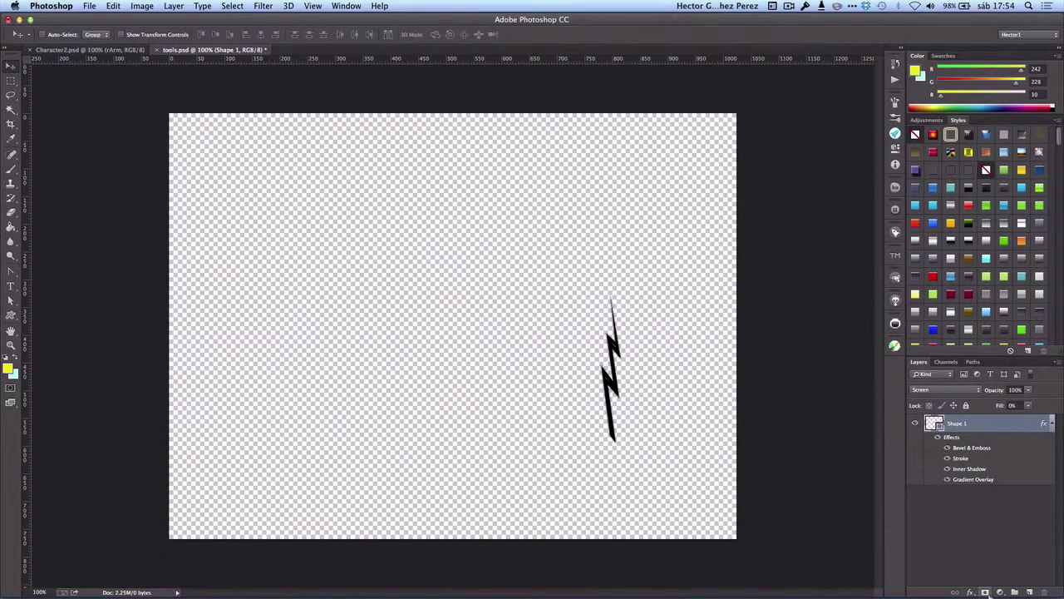
left_click(969, 592)
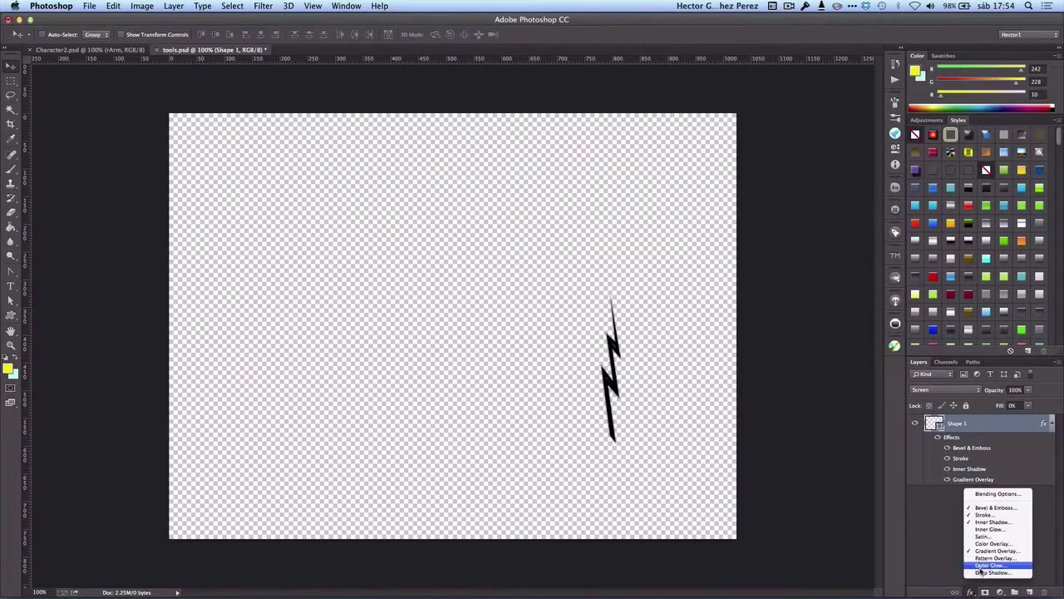
left_click(985, 515)
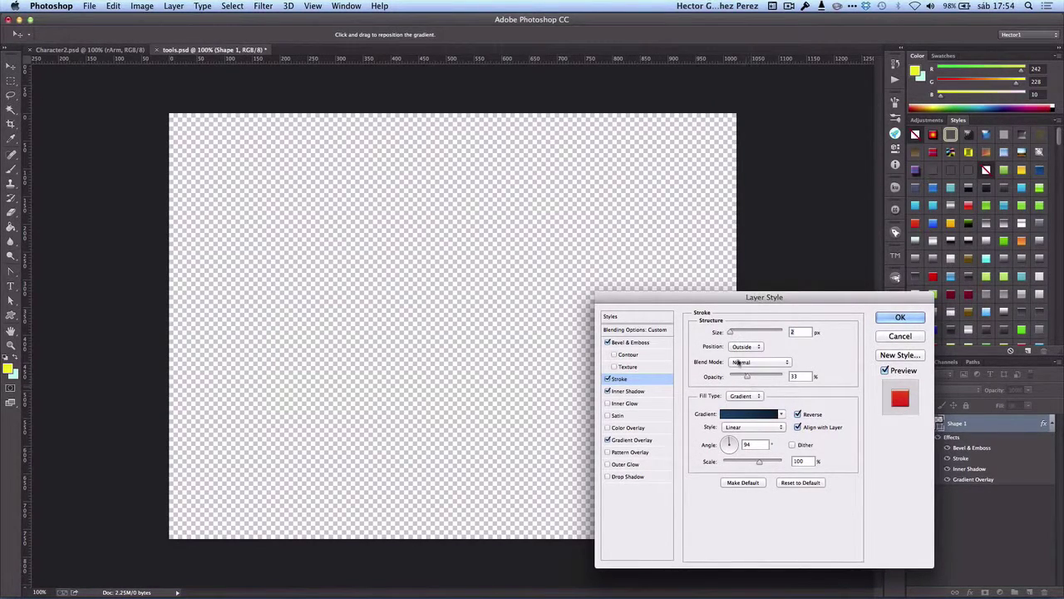
key("Down")
left_click_drag(746, 377, 736, 379)
left_click_drag(772, 295, 835, 253)
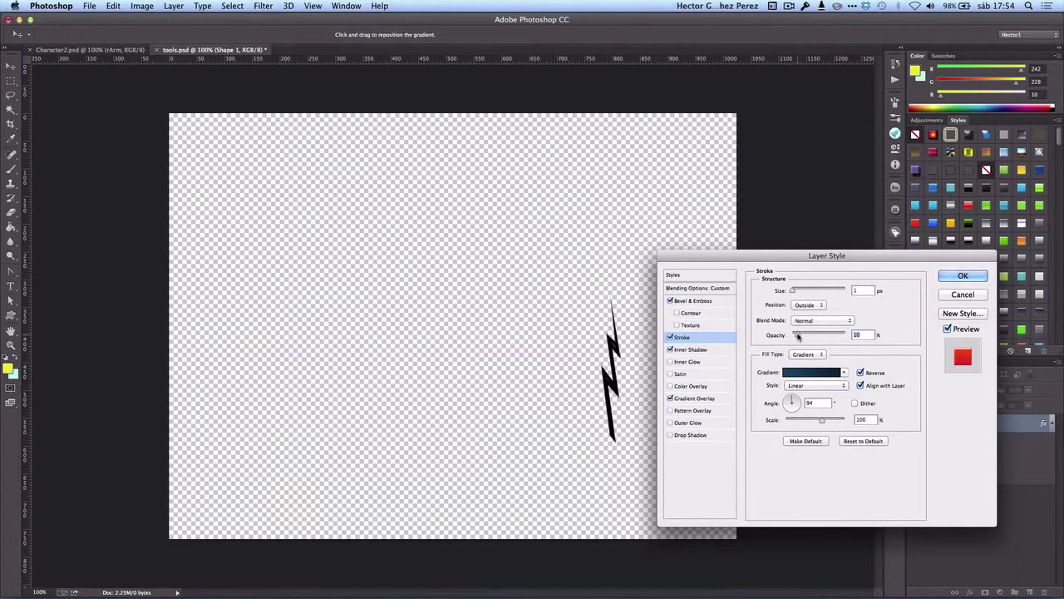
left_click_drag(798, 335, 795, 335)
mouse_move(776, 291)
left_mouse_down()
mouse_move(839, 291)
mouse_move(790, 291)
left_mouse_up()
left_click(960, 277)
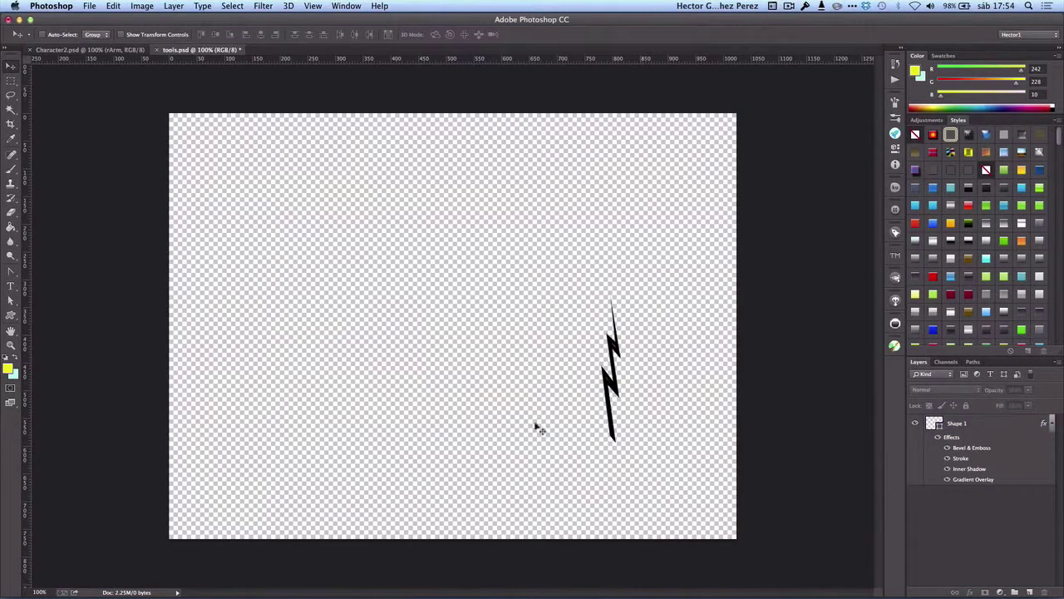
- Rename the lightning bolt's shape layer as lightning
double_click(956, 423)
type("R")
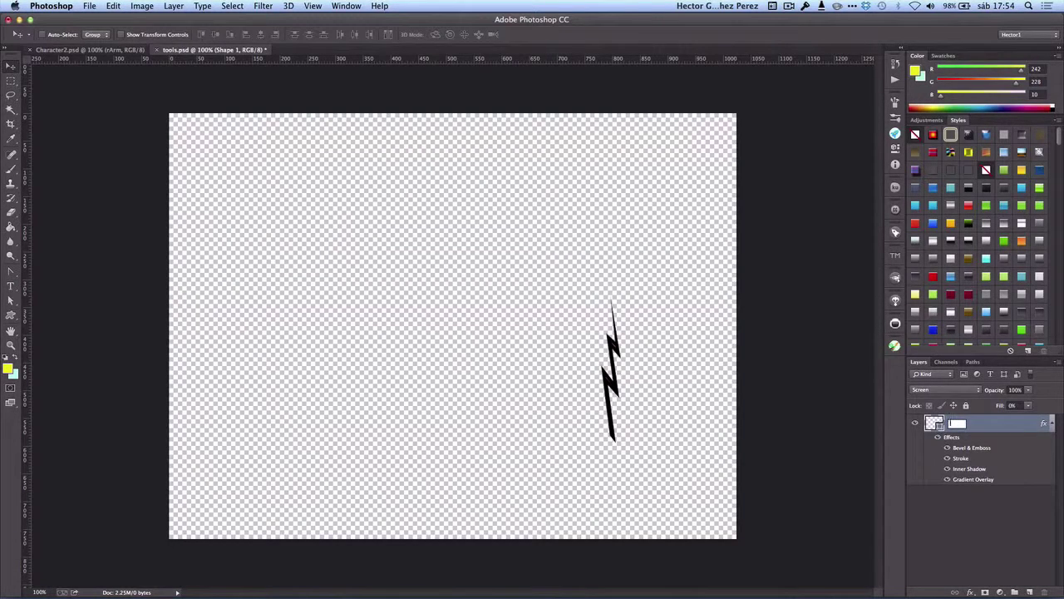
type("ightning")
key("Return")
- Add a new layer and draw a thin right-pointing arrow custom shape about 189 x 102 px over the lightning bolt
left_click(1035, 591)
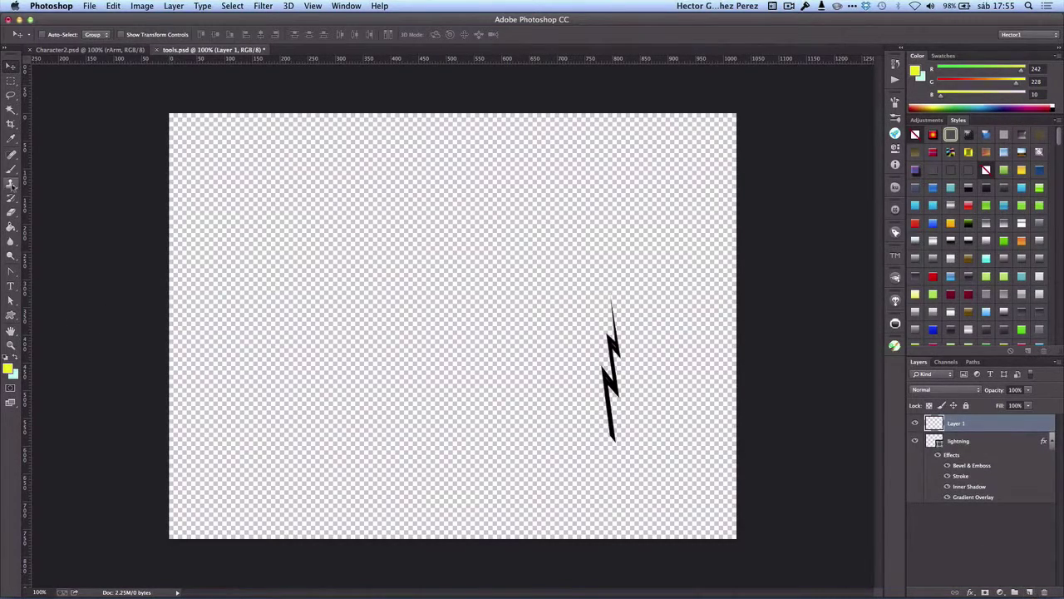
left_click(11, 315)
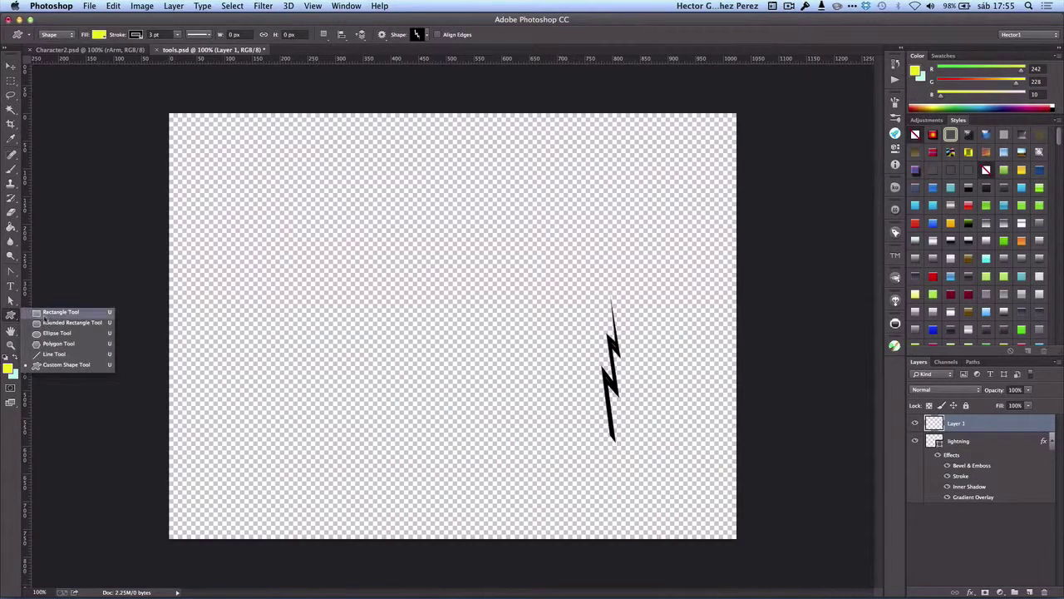
left_click(66, 364)
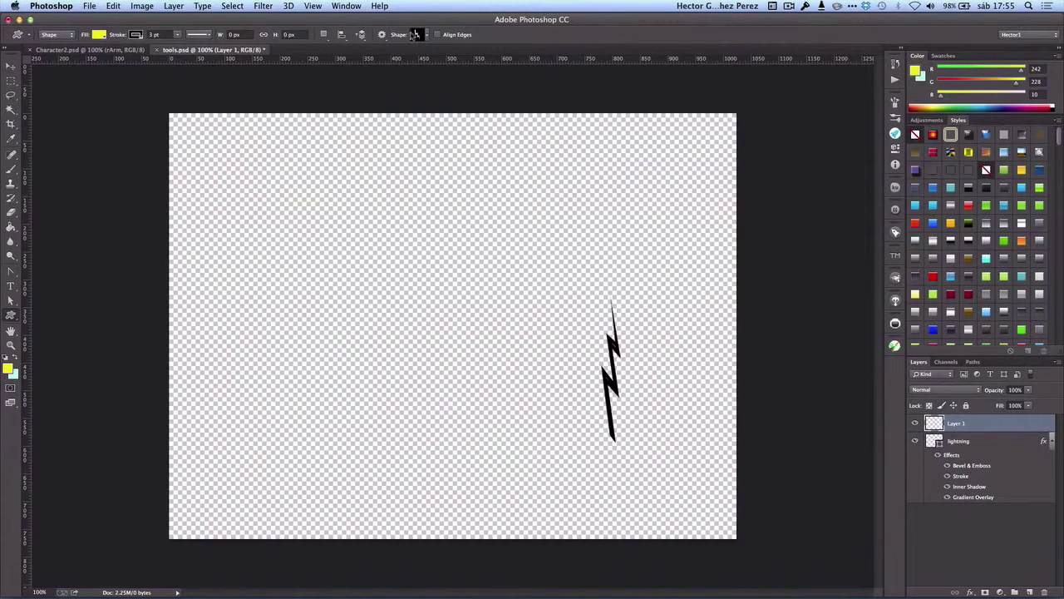
left_click(425, 34)
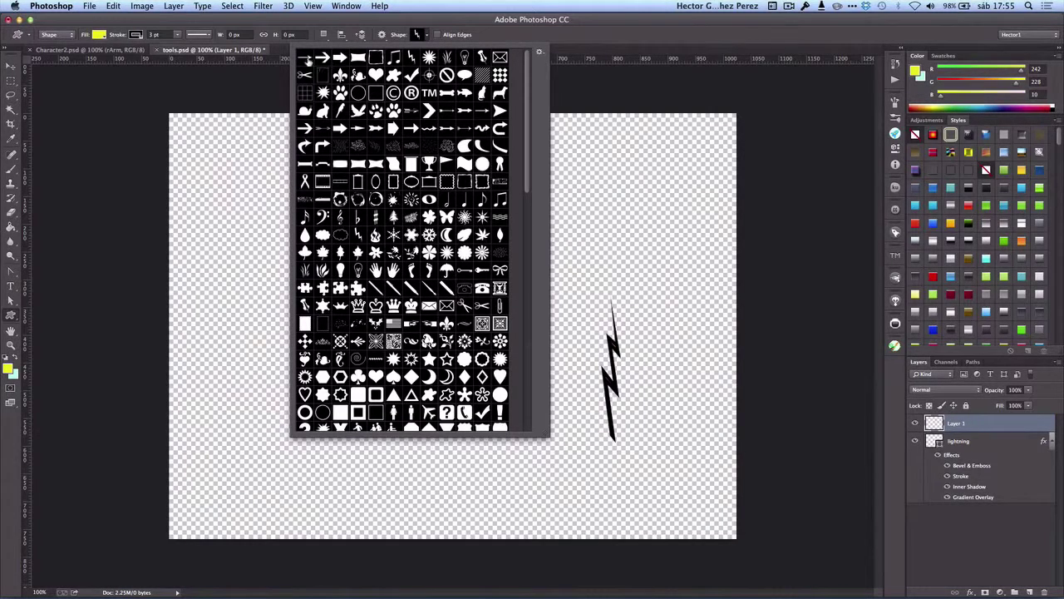
left_click(306, 59)
left_click(600, 21)
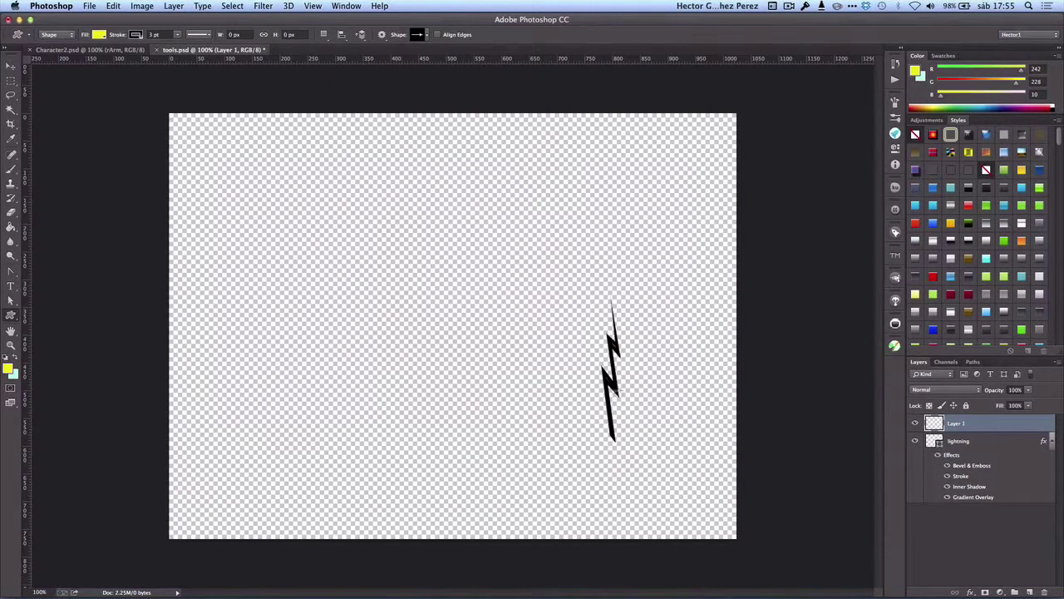
left_click_drag(542, 305, 647, 359)
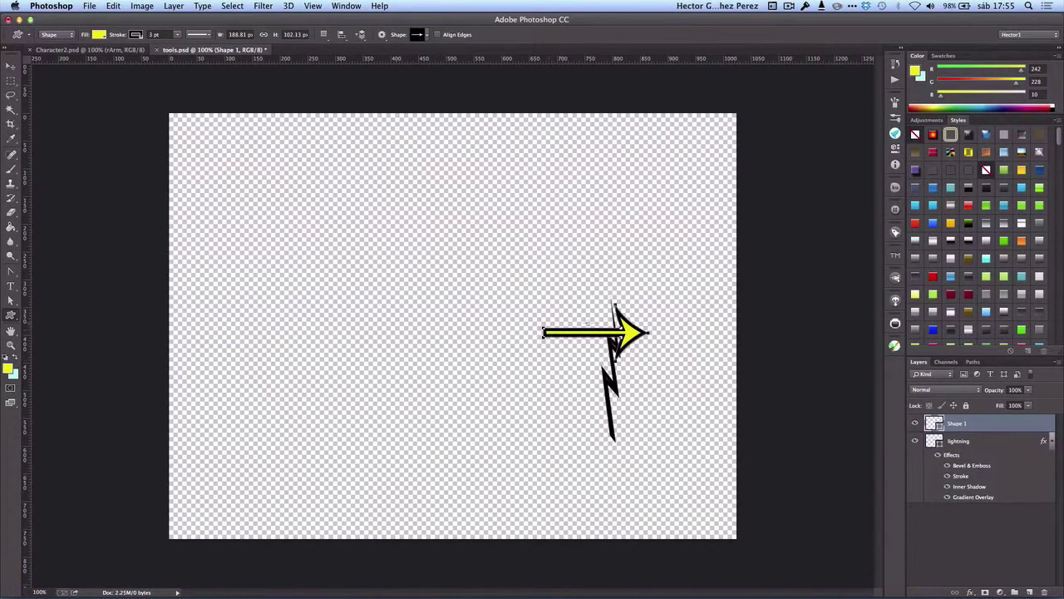
- Rotate the arrow about 90 degrees counterclockwise so it points up, and apply the transformation
key("super+t")
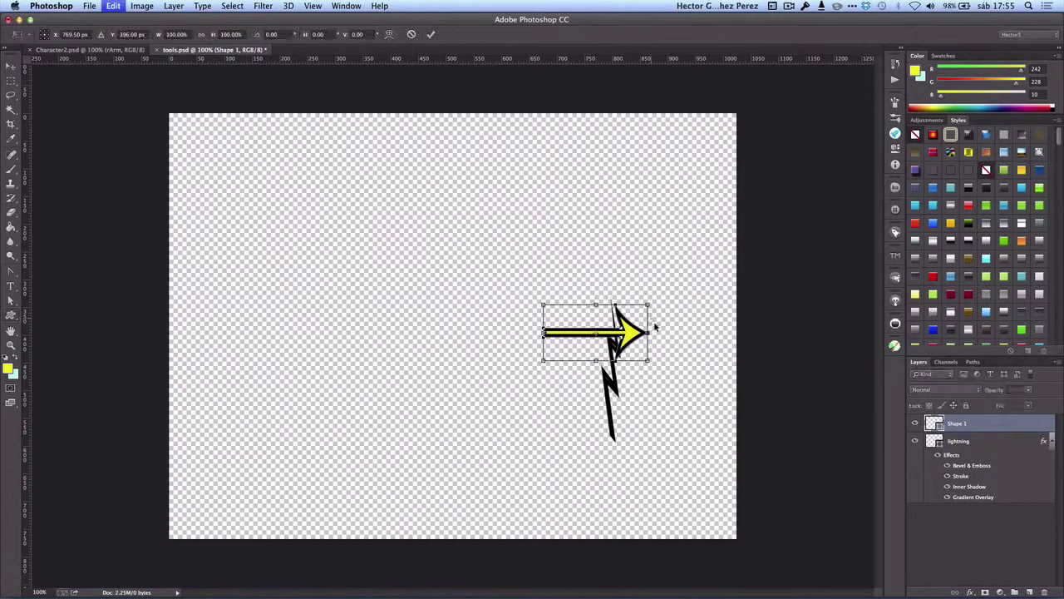
left_click_drag(652, 291, 536, 248)
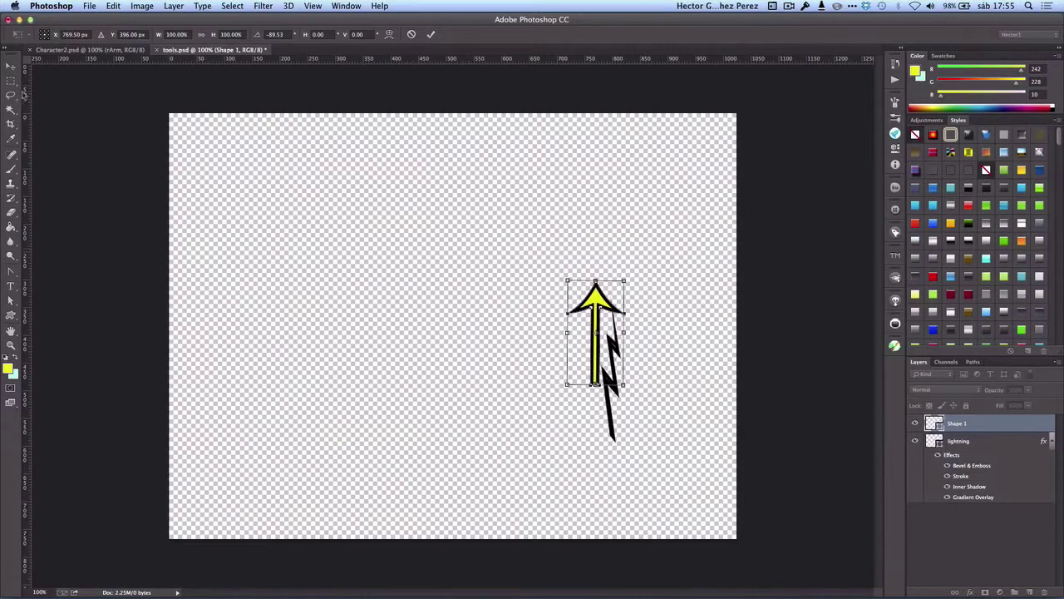
left_click(11, 65)
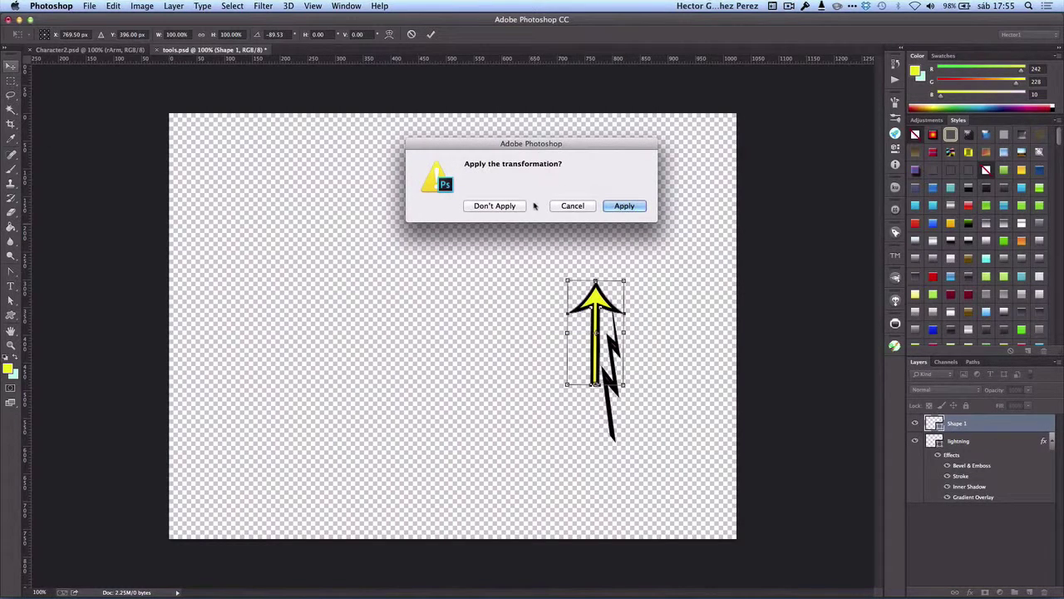
left_click(623, 205)
- Move the arrow to the left of the lightning bolt and scale it to 94% width and 129.72% height
left_click_drag(597, 295, 559, 307)
key("super+t")
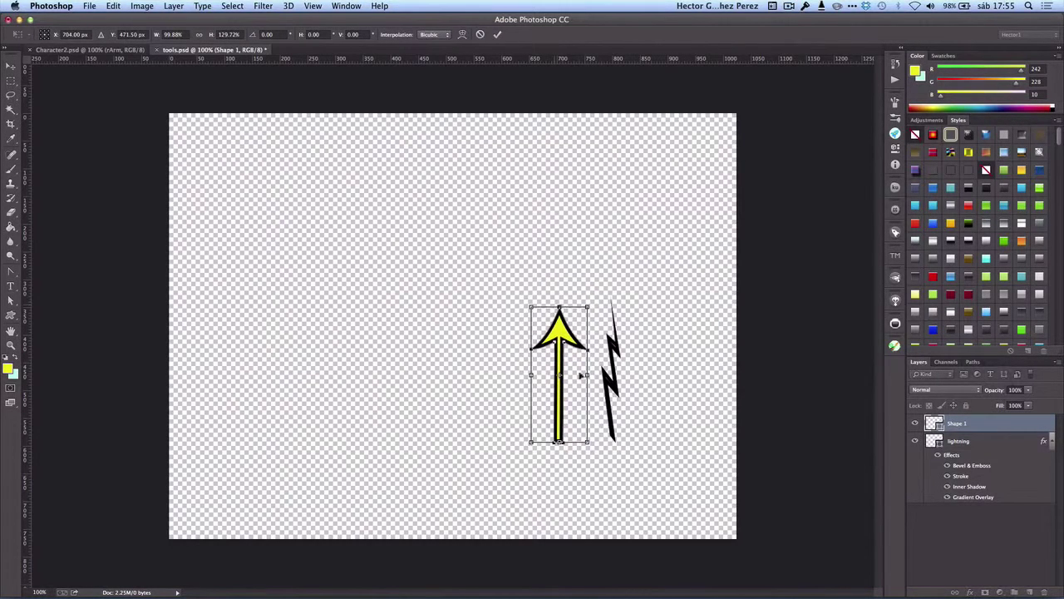
left_click_drag(586, 375, 582, 375)
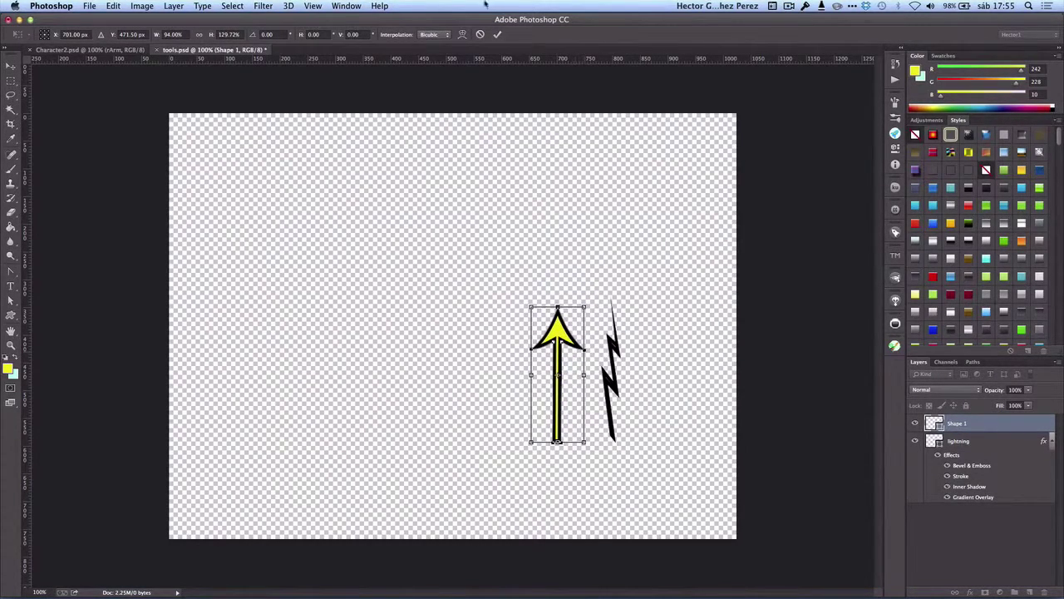
left_click(497, 34)
- Rename the arrow's shape layer as arrow and save the document
double_click(956, 424)
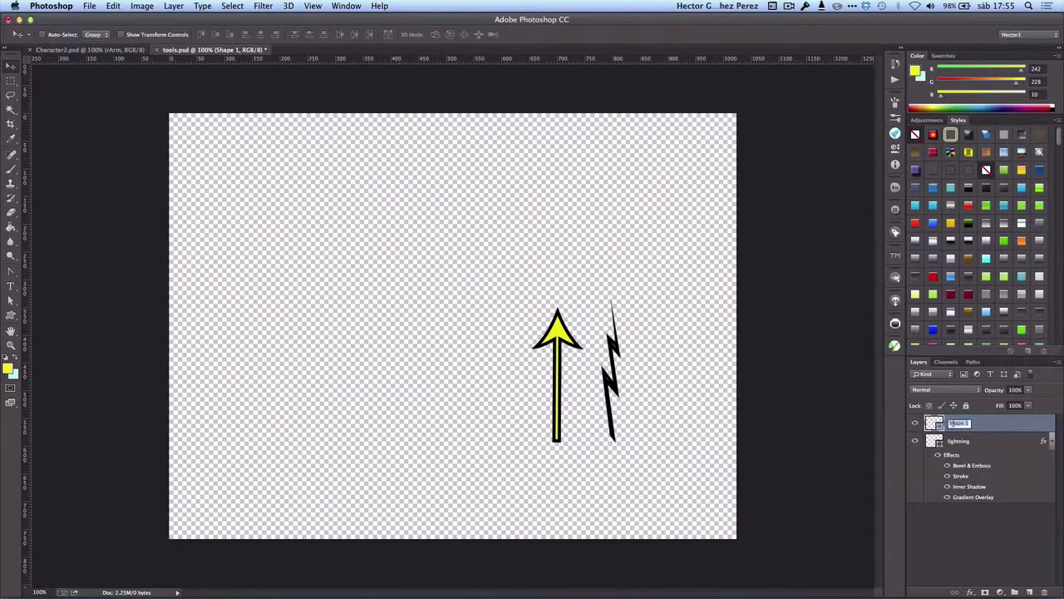
type("arrow")
key("Return")
key("super+s")
left_click(89, 6)
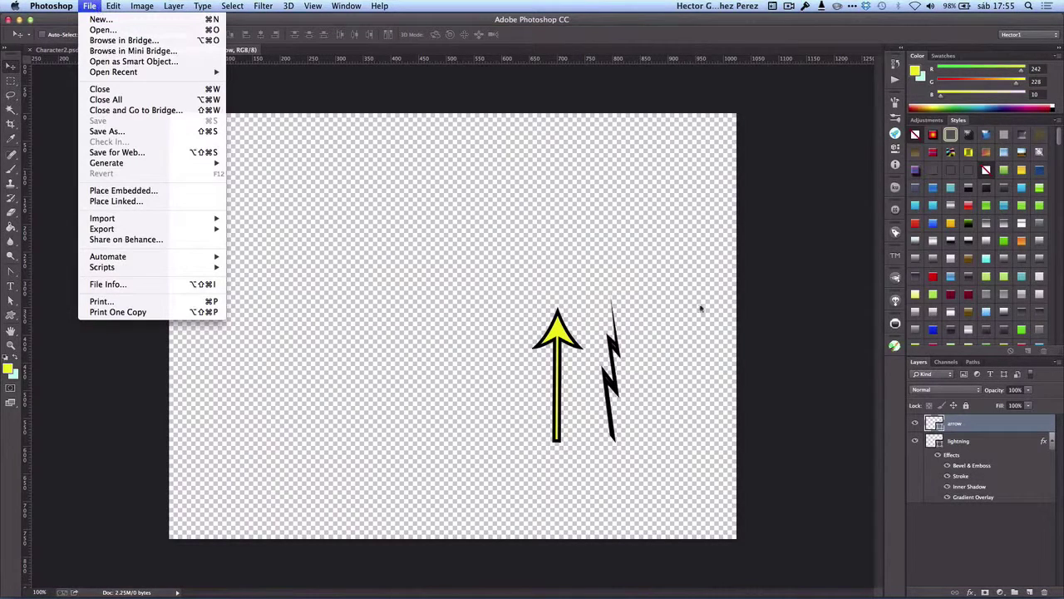
left_click(1041, 556)
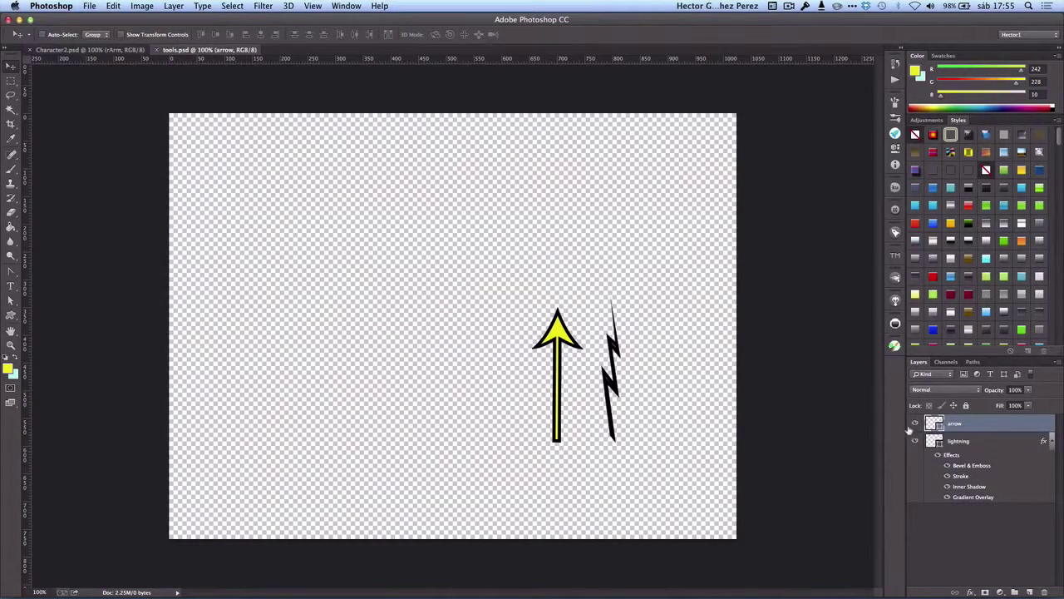
- Set the Kutt export prefix to tools_ for the arrow and lightning layers
left_click(896, 344)
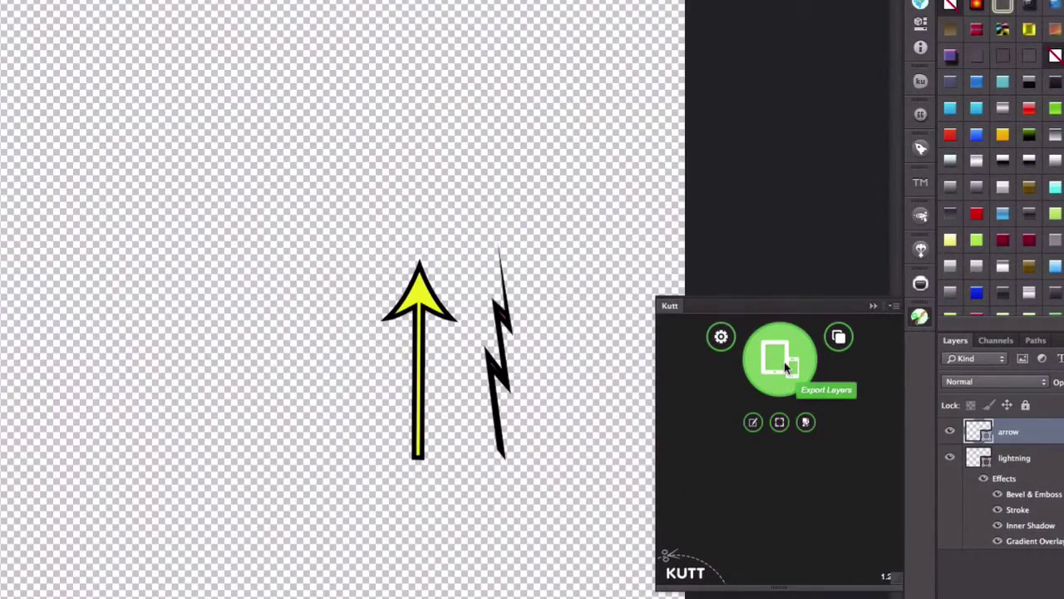
left_click(721, 336)
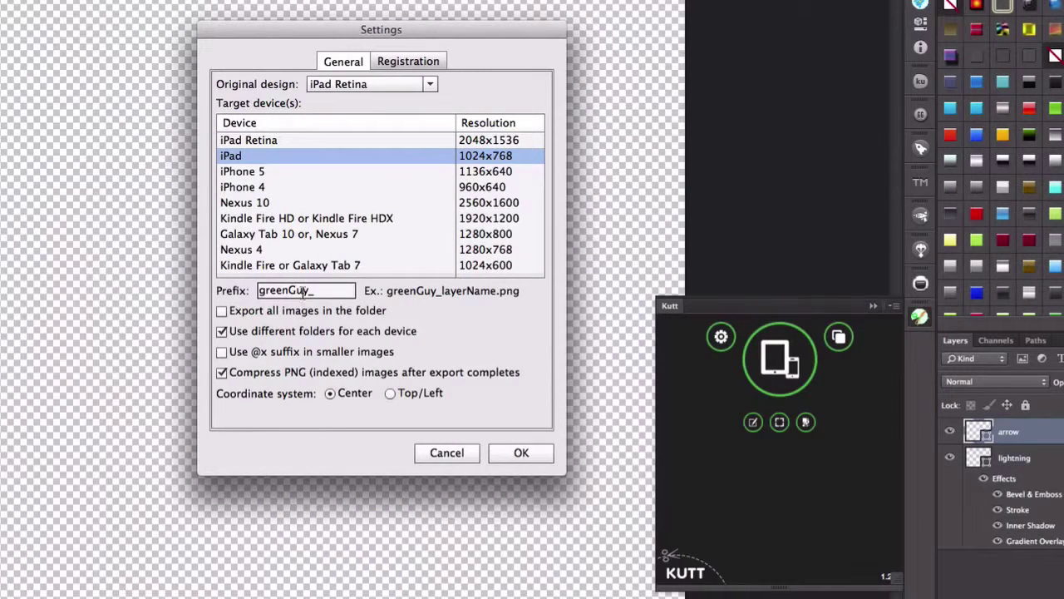
double_click(307, 290)
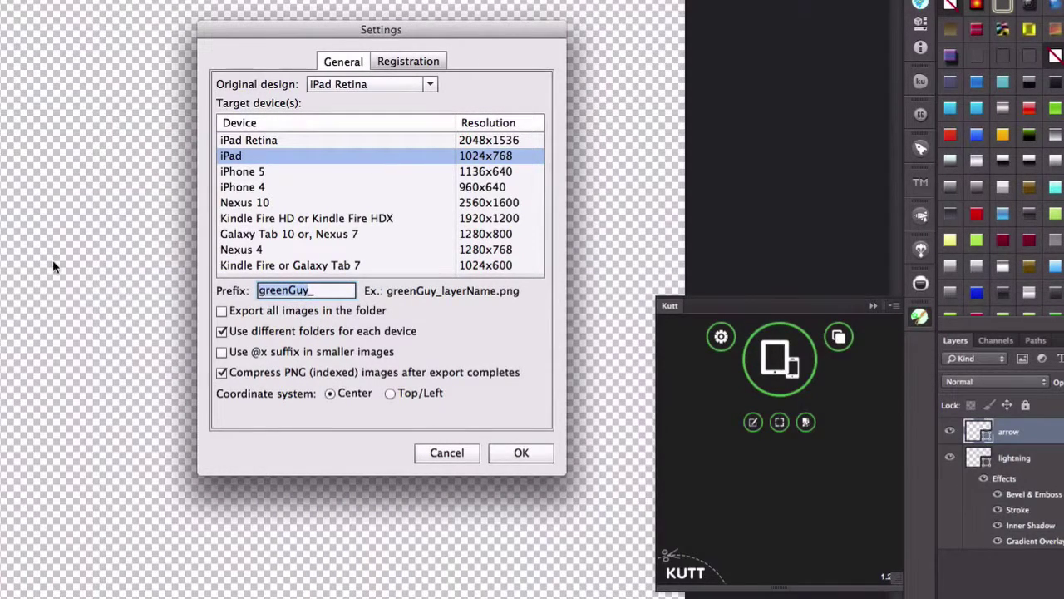
type("tools_")
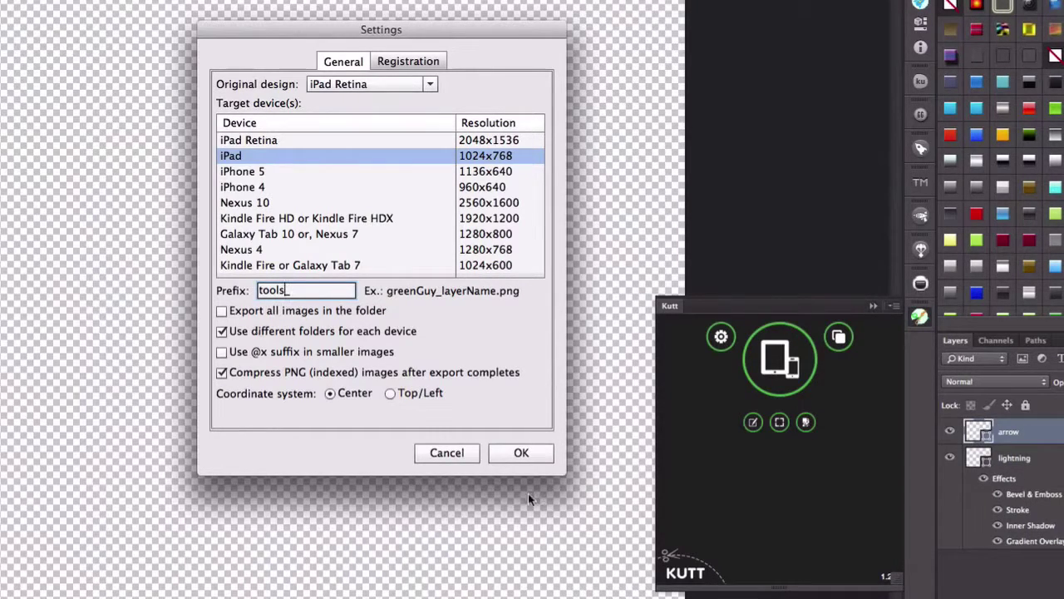
left_click(534, 451)
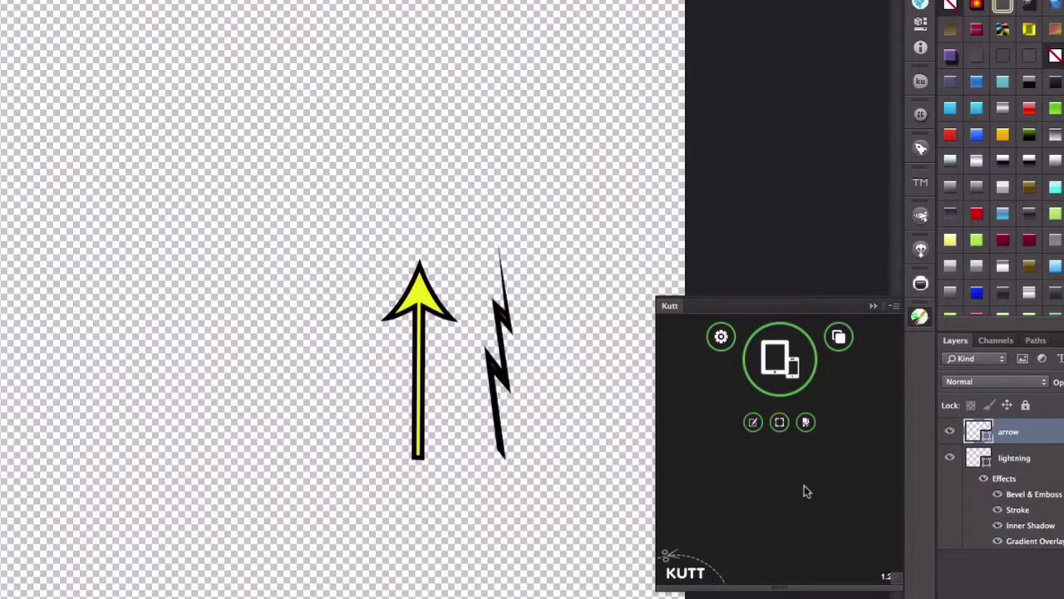
- Export the arrow and lightning layers as PNG images with Kutt and acknowledge the compression notice
left_click(781, 359)
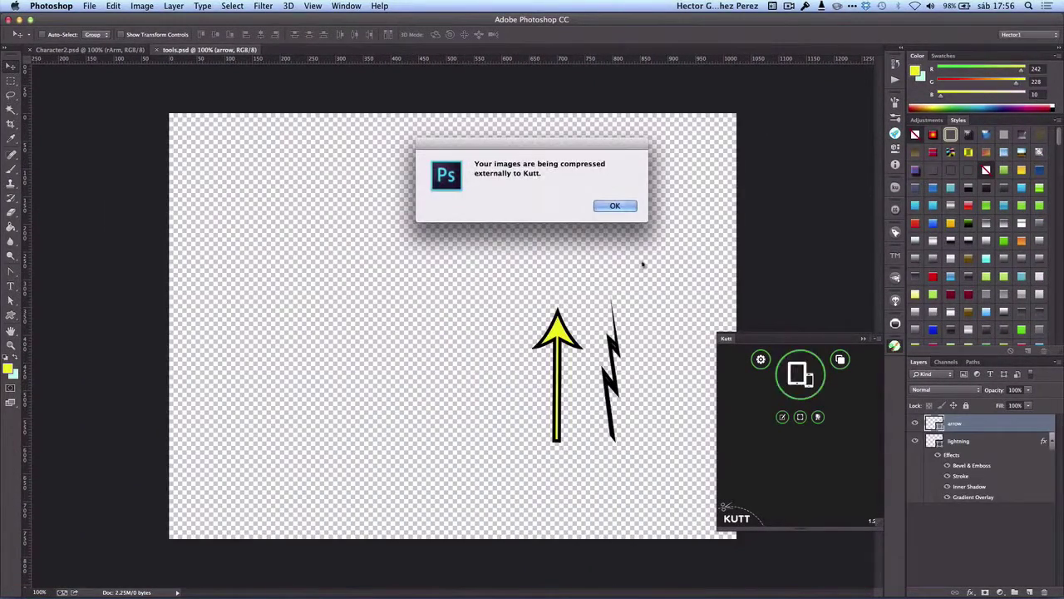
left_click(627, 208)
left_click(616, 208)
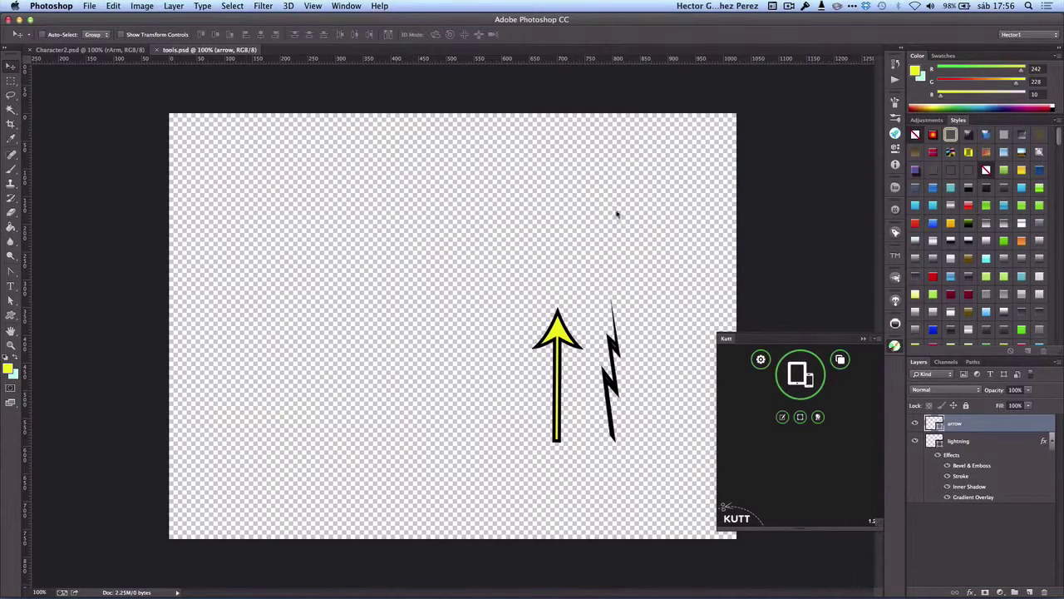
- Minimize the Photoshop window and close the finished compress.command terminal window
left_click(18, 19)
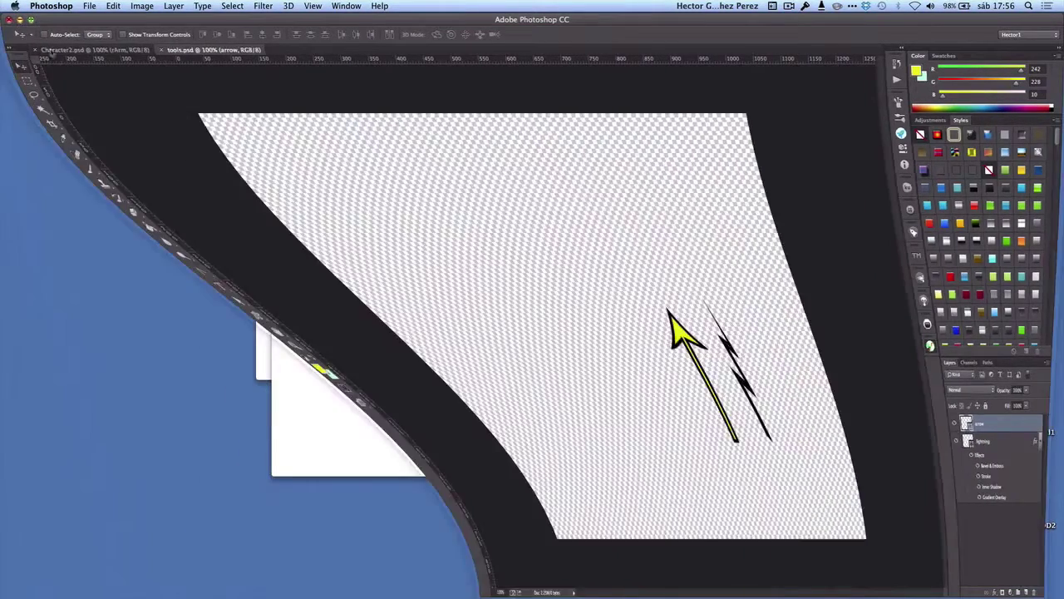
left_click(276, 282)
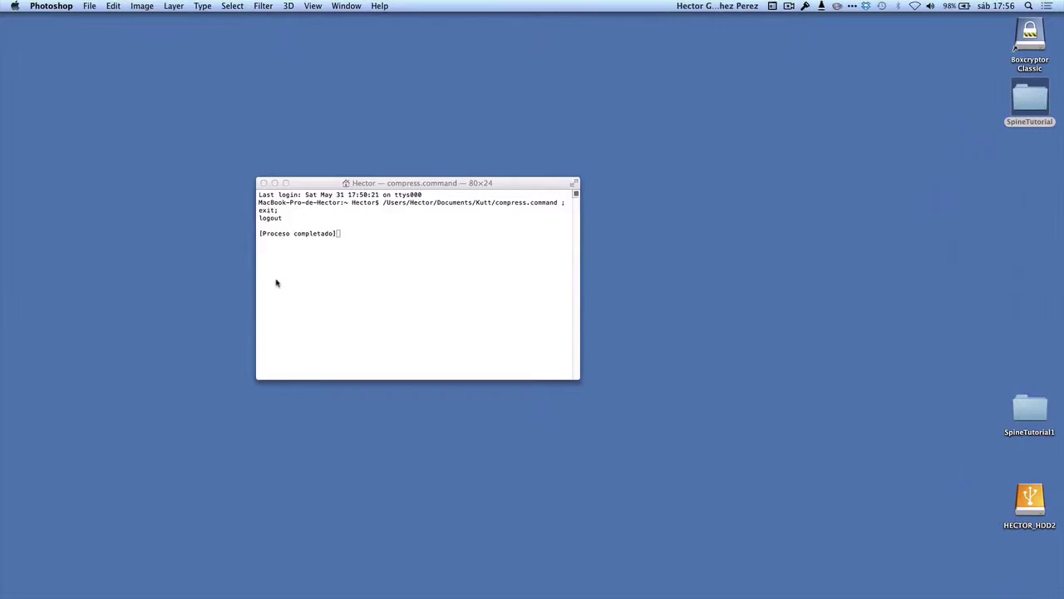
left_click(263, 183)
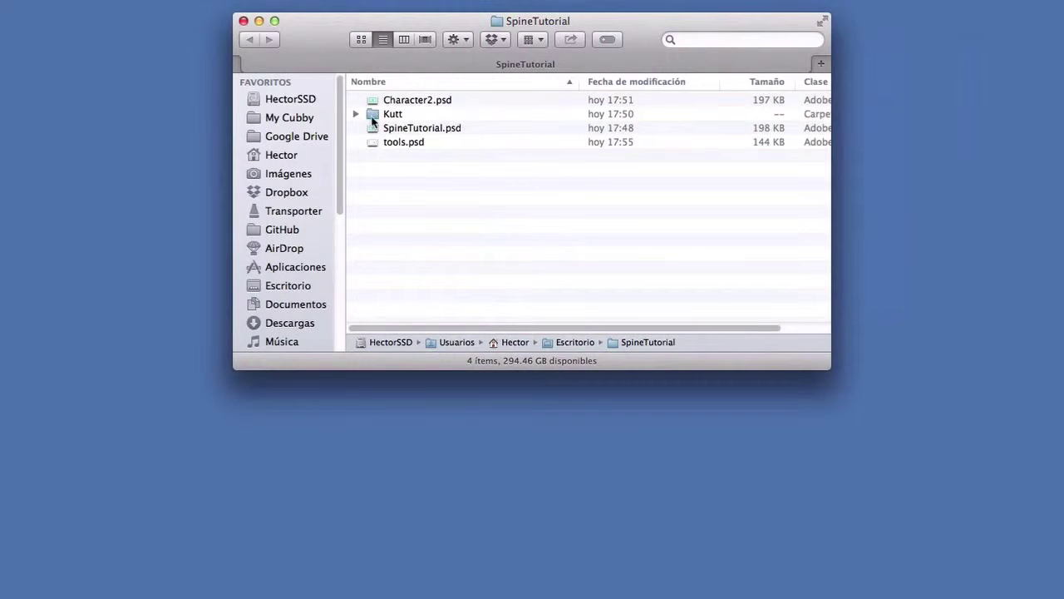
- Open the iPad export folder inside the SpineTutorial project's Kutt folder in Finder
left_click(373, 118)
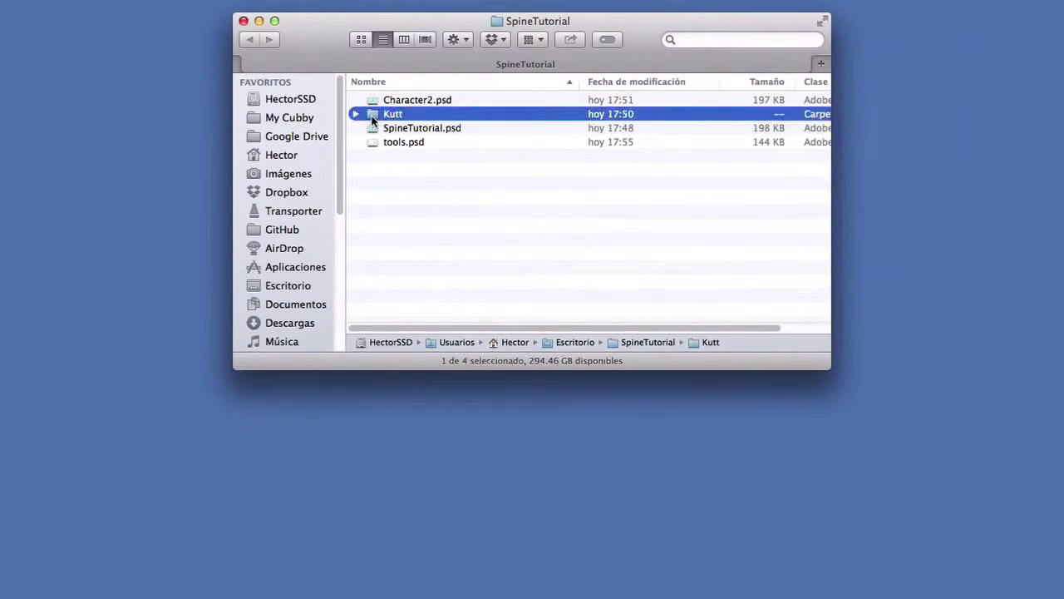
double_click(373, 118)
left_click(376, 112)
double_click(375, 111)
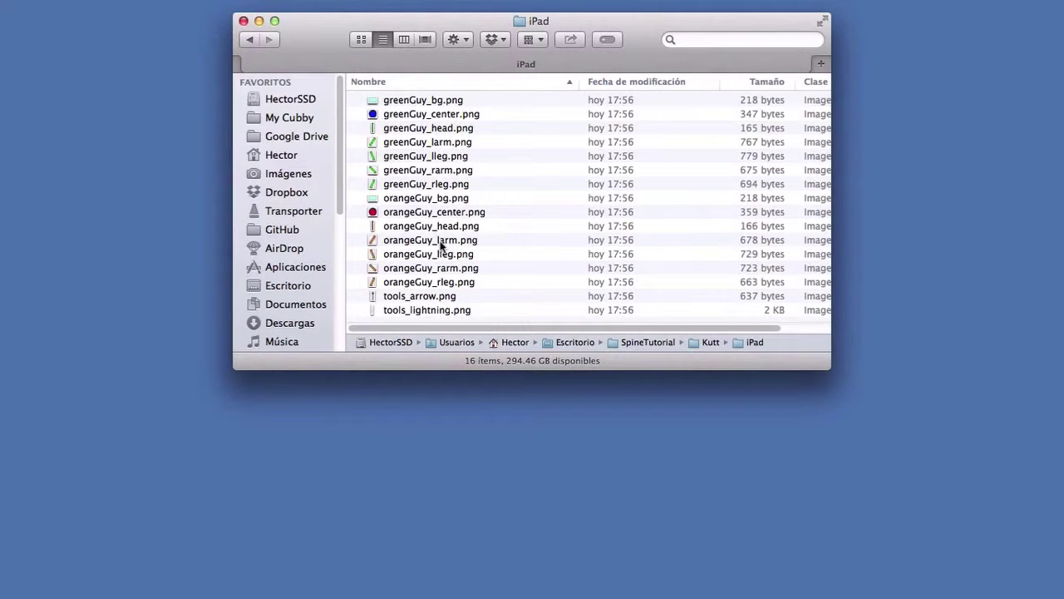
- Preview the exported tools_arrow.png and tools_lightning.png images
key("space")
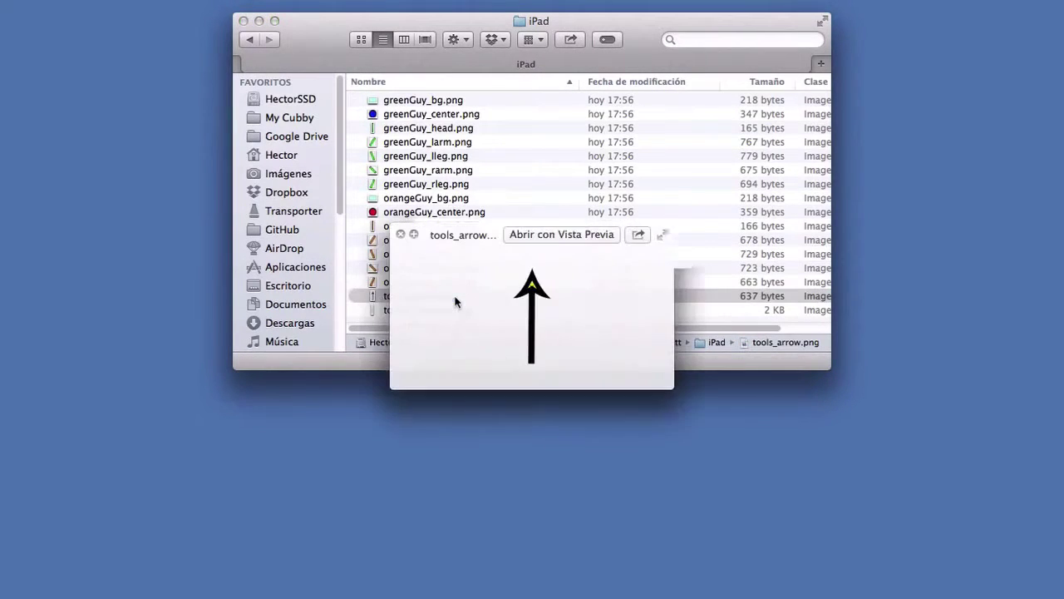
key("space")
left_click(444, 310)
key("space")
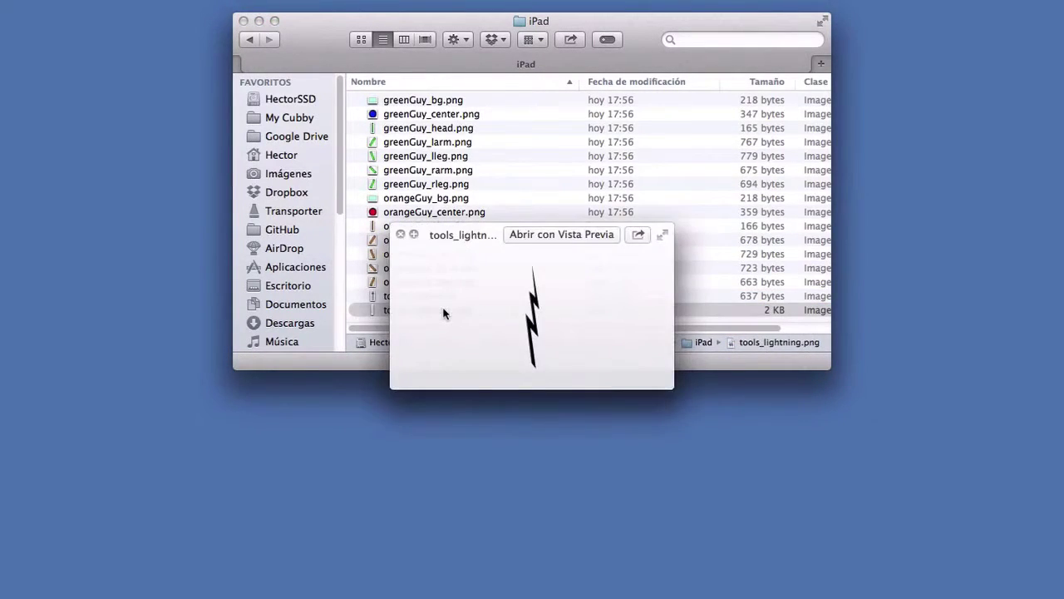
key("space")
- Preview the exported orangeGuy right leg, right arm, left arm, head, center and bg images, and close the preview
left_click(447, 282)
key("space")
key("space")
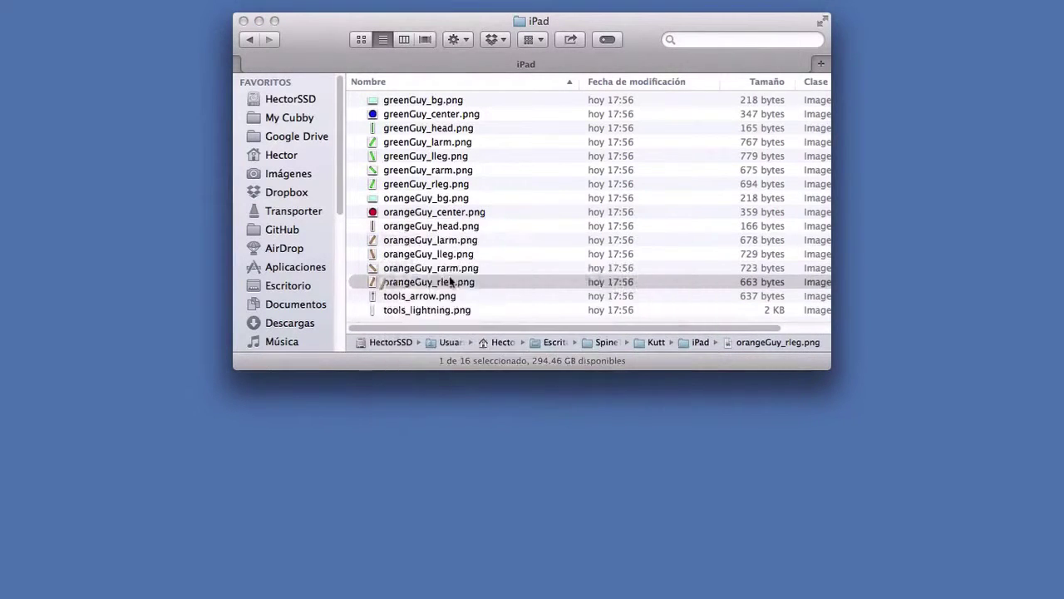
left_click(450, 267)
key("space")
key("space")
left_click(453, 241)
key("space")
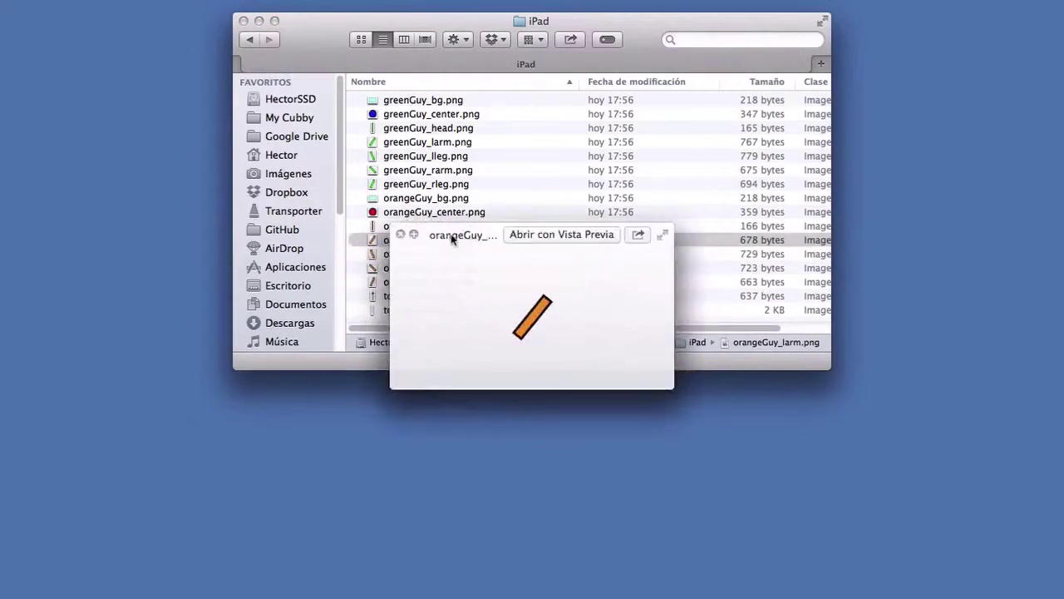
key("space")
left_click(453, 226)
key("space")
left_click(456, 213)
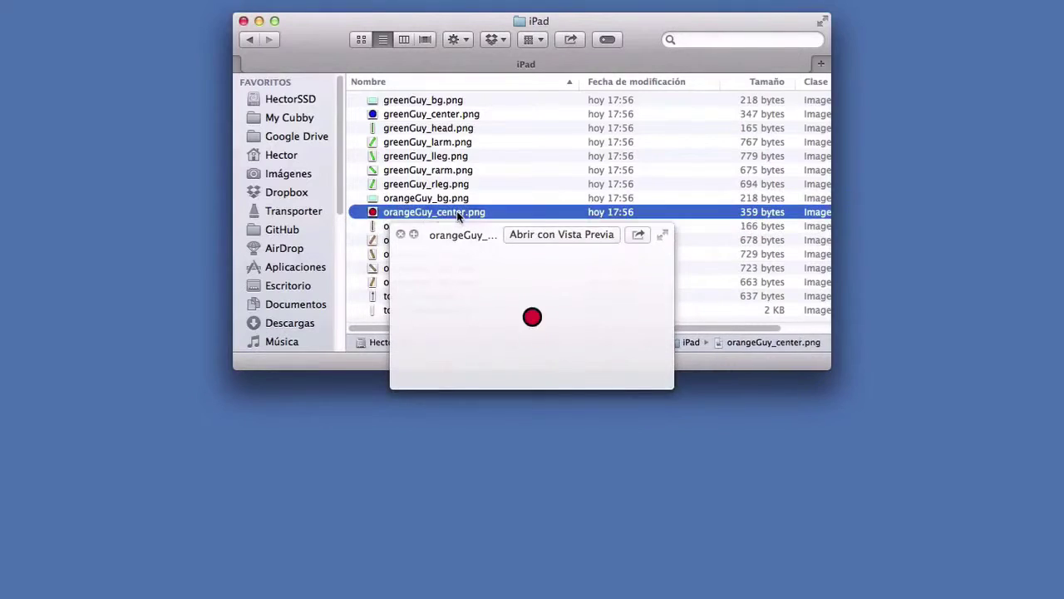
left_click(462, 199)
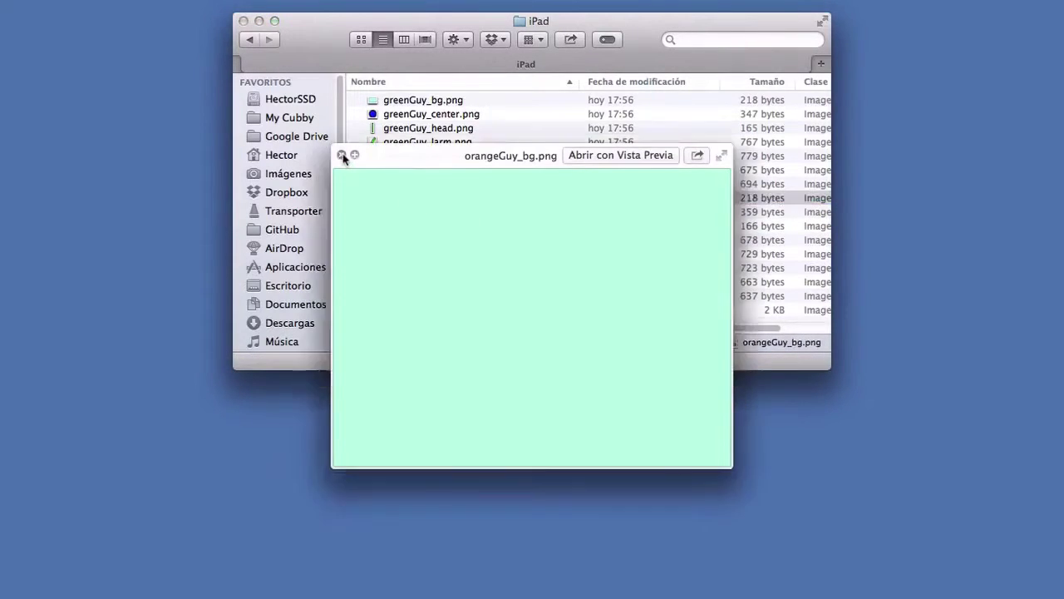
left_click(342, 155)
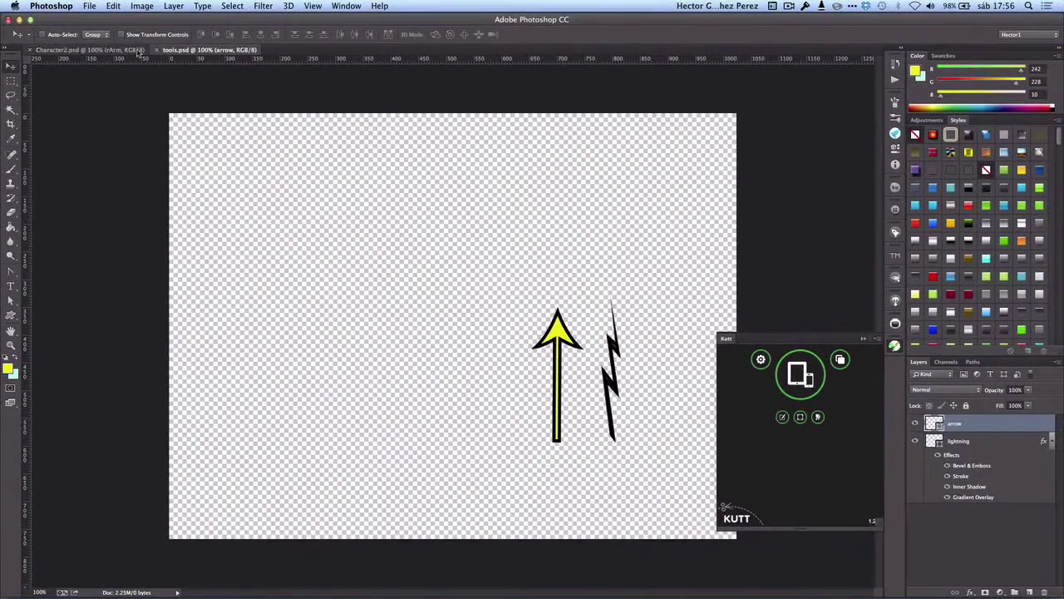
- Switch back to Photoshop and show the Character2.psd document
left_click(103, 29)
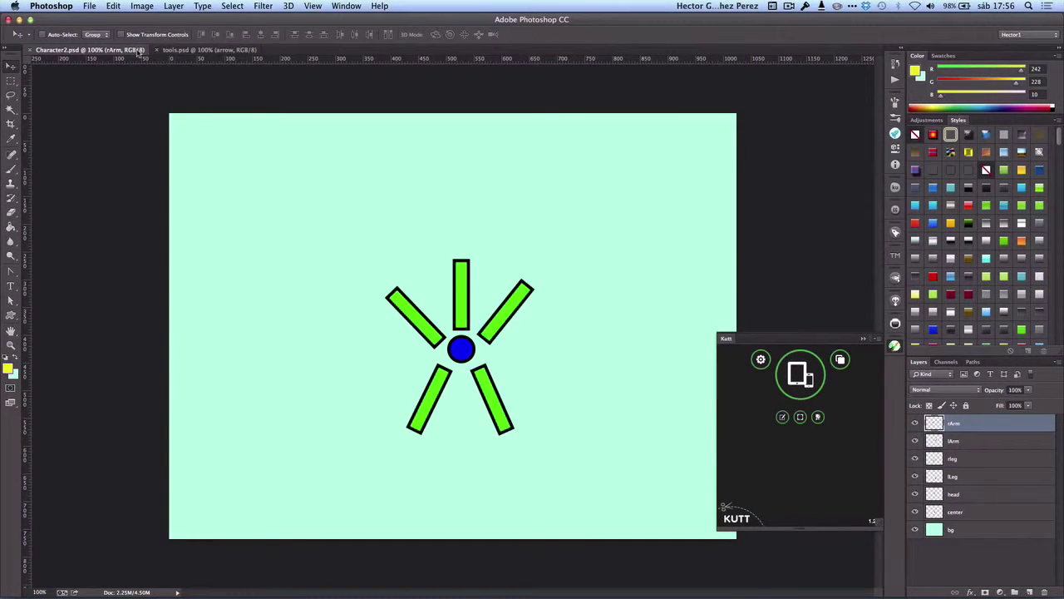